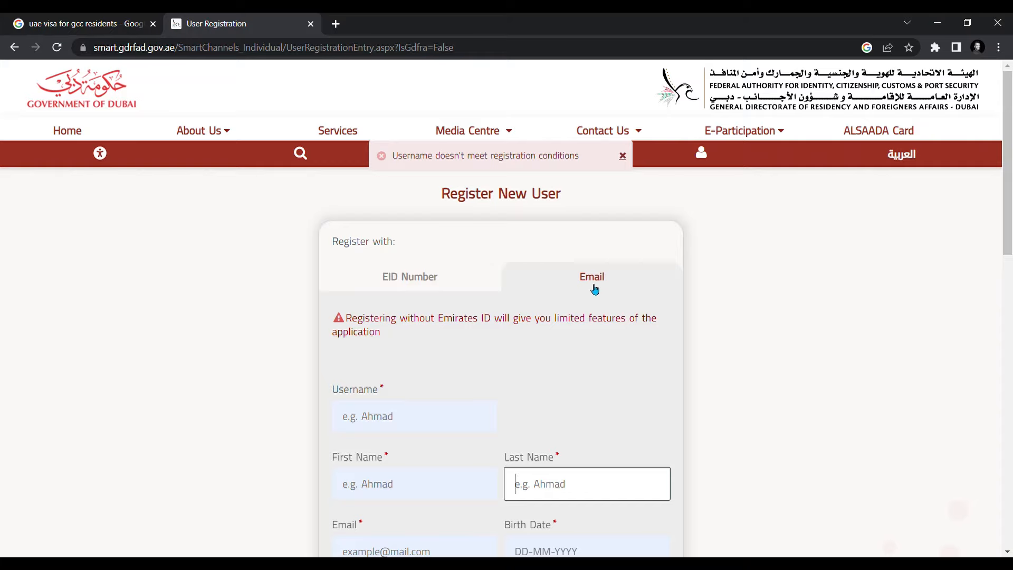
- Go to the GDRFA Dubai homepage and open the Entry Permits services list
{"action": "left_click", "coordinate": [438, 274]}
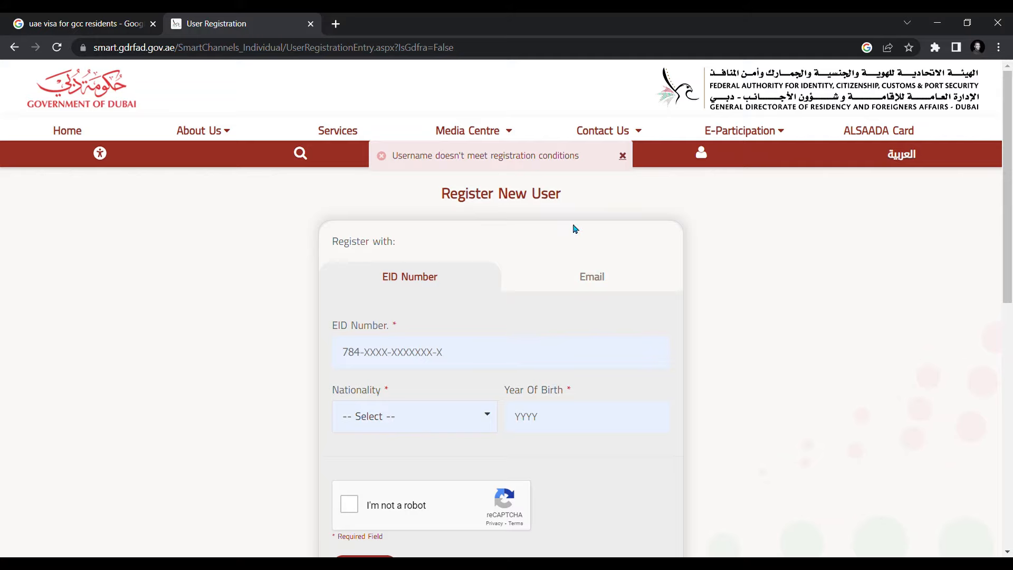
{"action": "scroll", "coordinate": [277, 212], "scroll_direction": "down", "scroll_amount": 2}
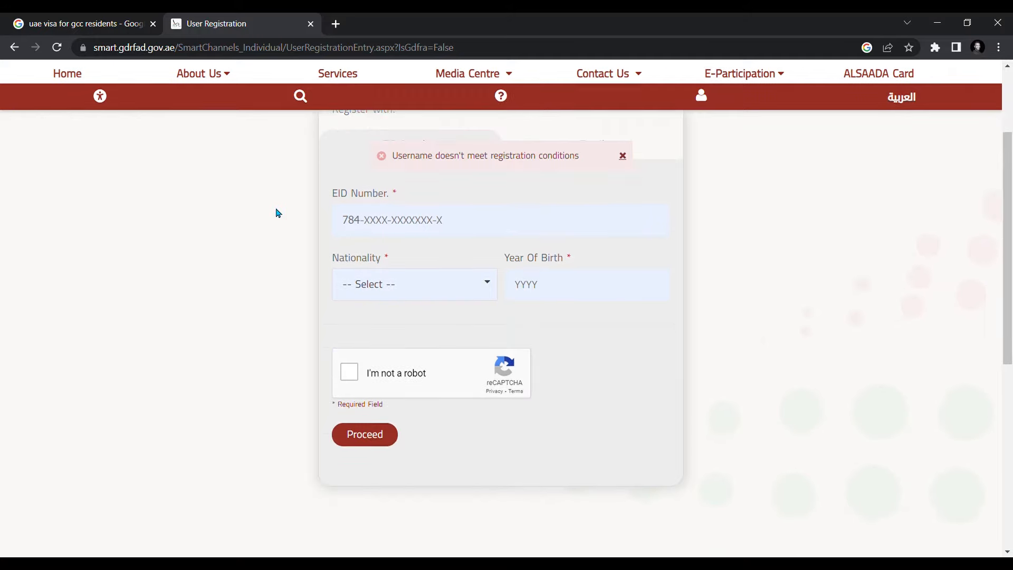
{"action": "scroll", "coordinate": [275, 213], "scroll_direction": "up", "scroll_amount": 2}
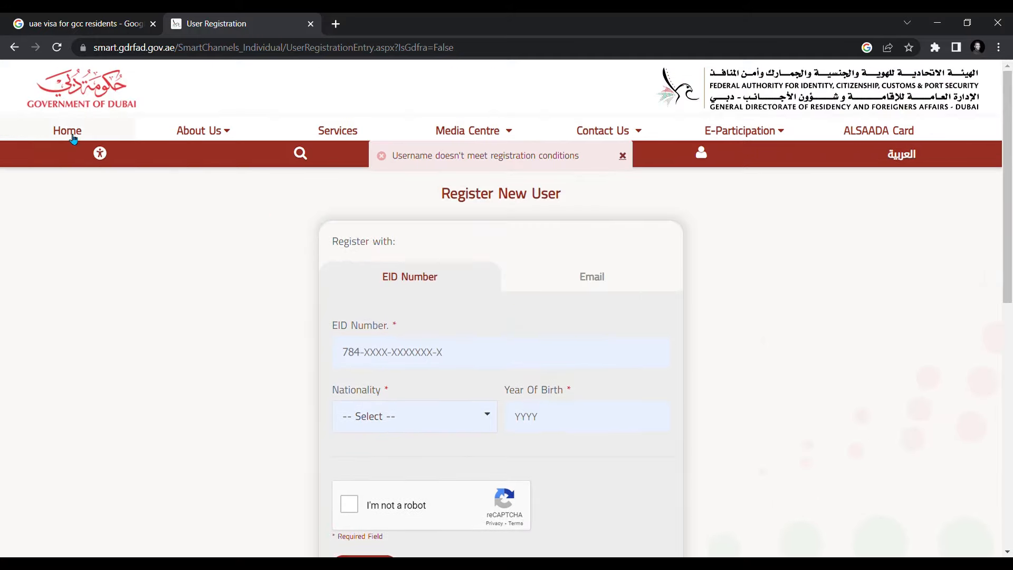
{"action": "left_click", "coordinate": [74, 138]}
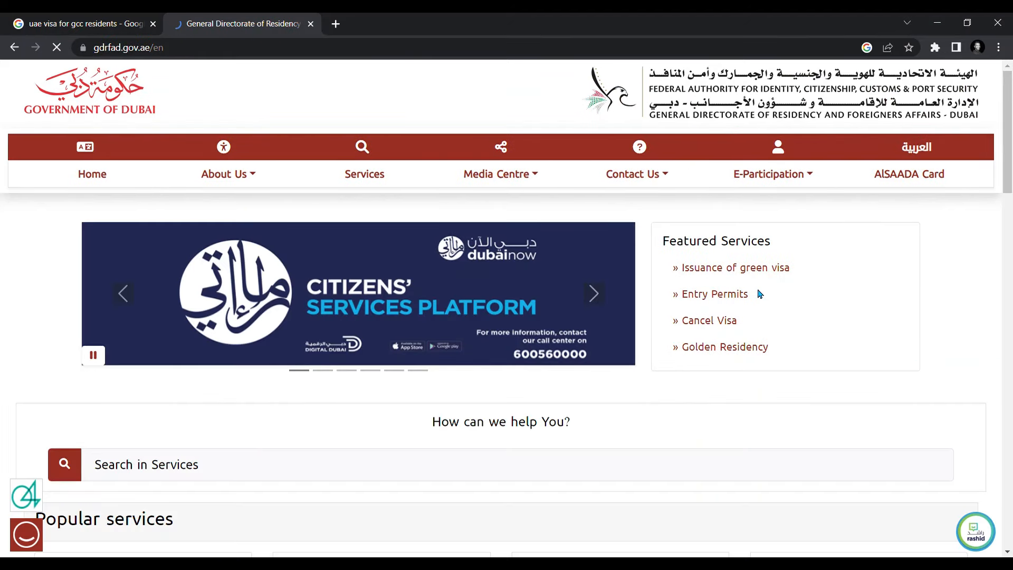
{"action": "left_click", "coordinate": [724, 300]}
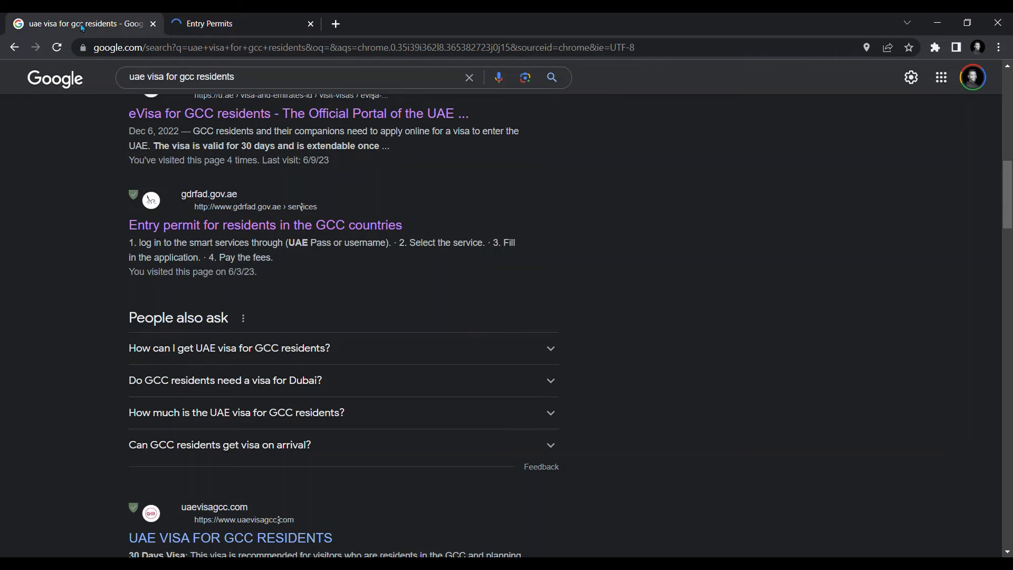
- Back in Google results, open 'Entry permit for residents in the GCC countries'
{"action": "left_click", "coordinate": [84, 23]}
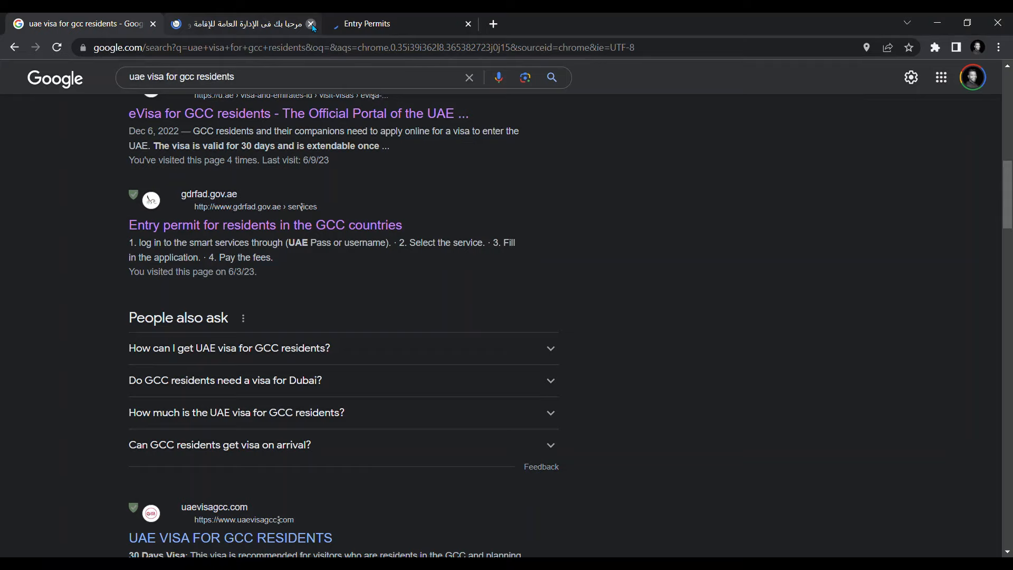
{"action": "left_click", "coordinate": [262, 26]}
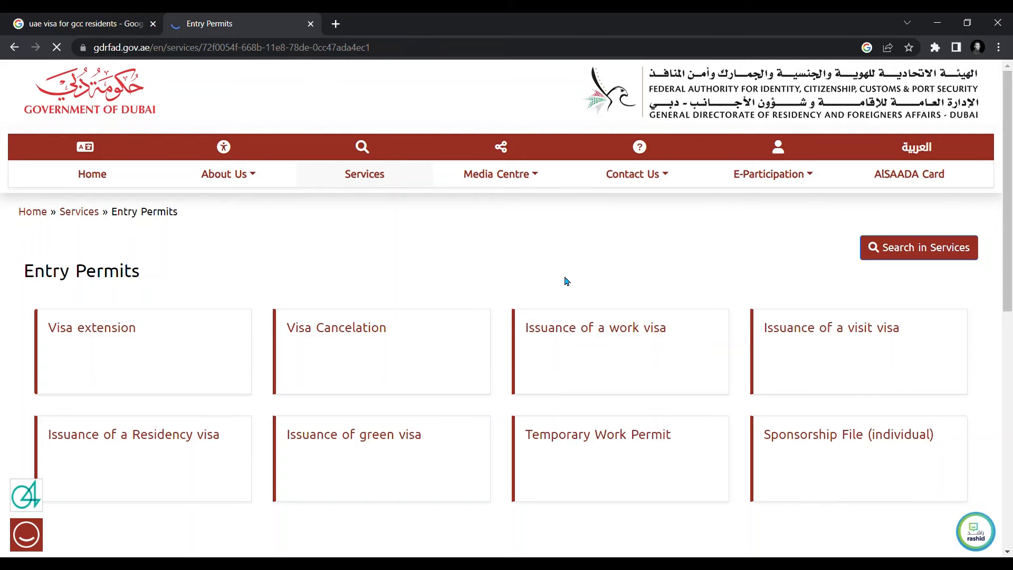
{"action": "left_click", "coordinate": [85, 23]}
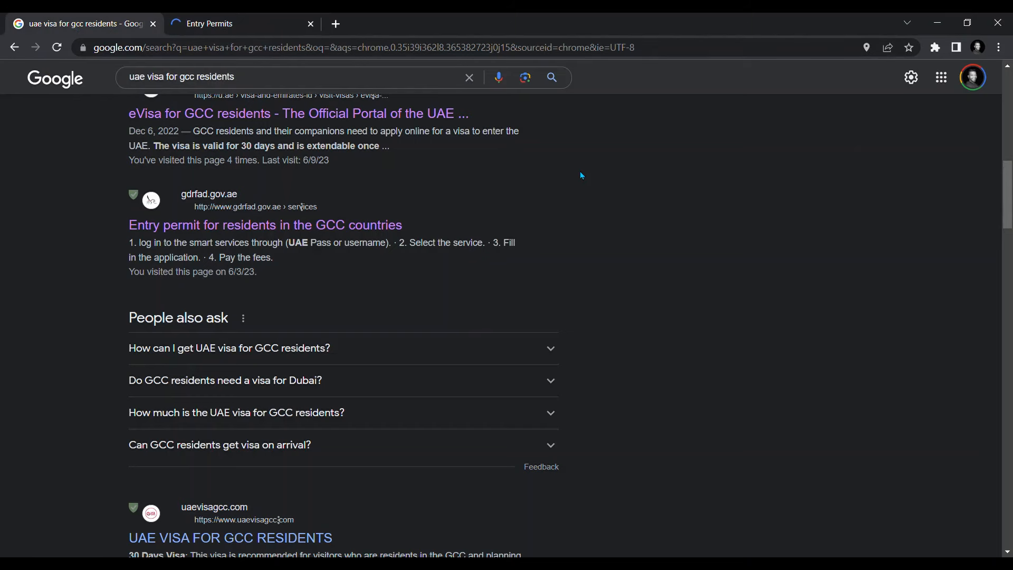
{"action": "left_click", "coordinate": [227, 225]}
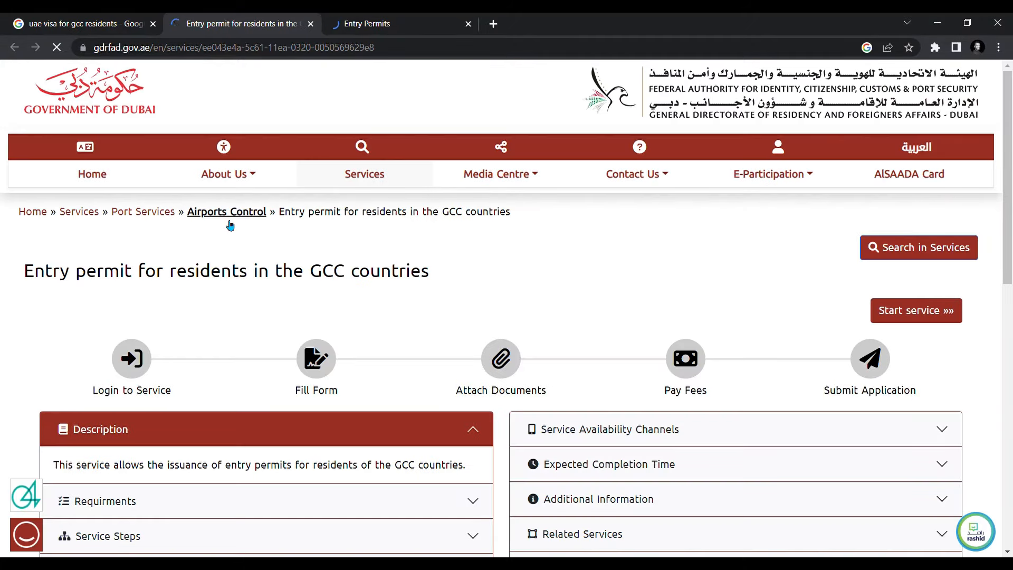
- Start the service and choose the English login for Individuals
{"action": "left_click", "coordinate": [922, 319]}
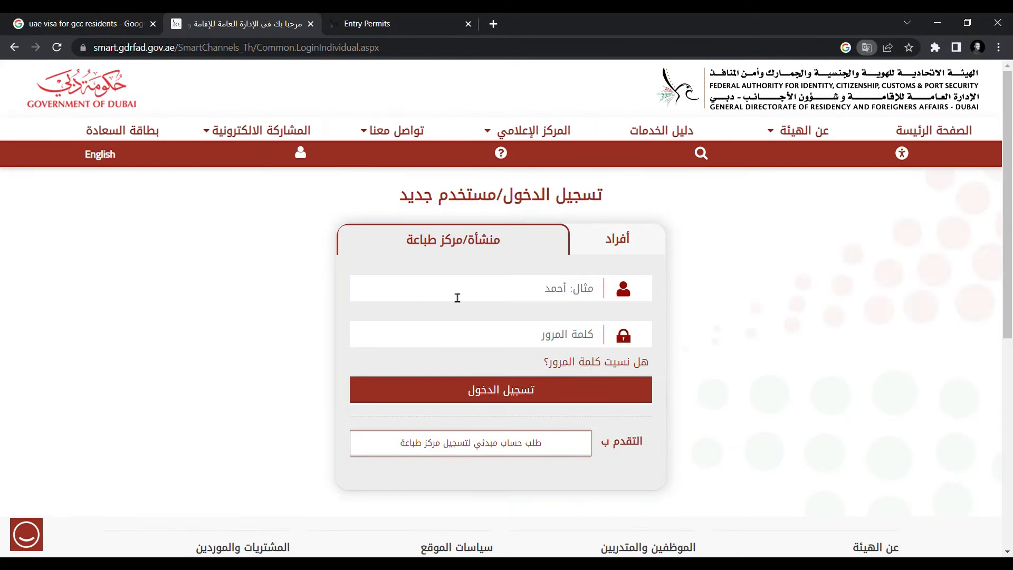
{"action": "left_click", "coordinate": [99, 154]}
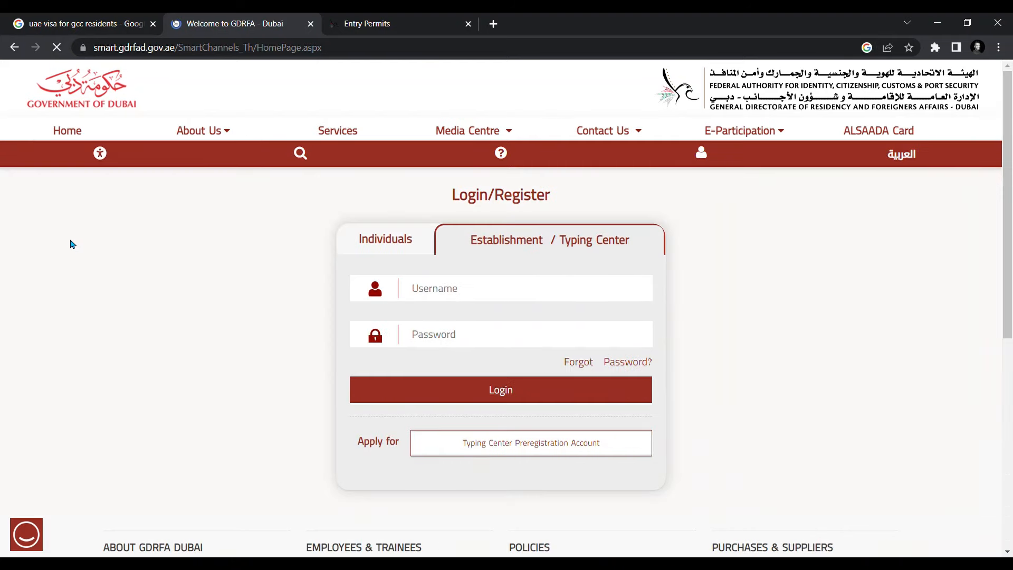
{"action": "left_click", "coordinate": [363, 247]}
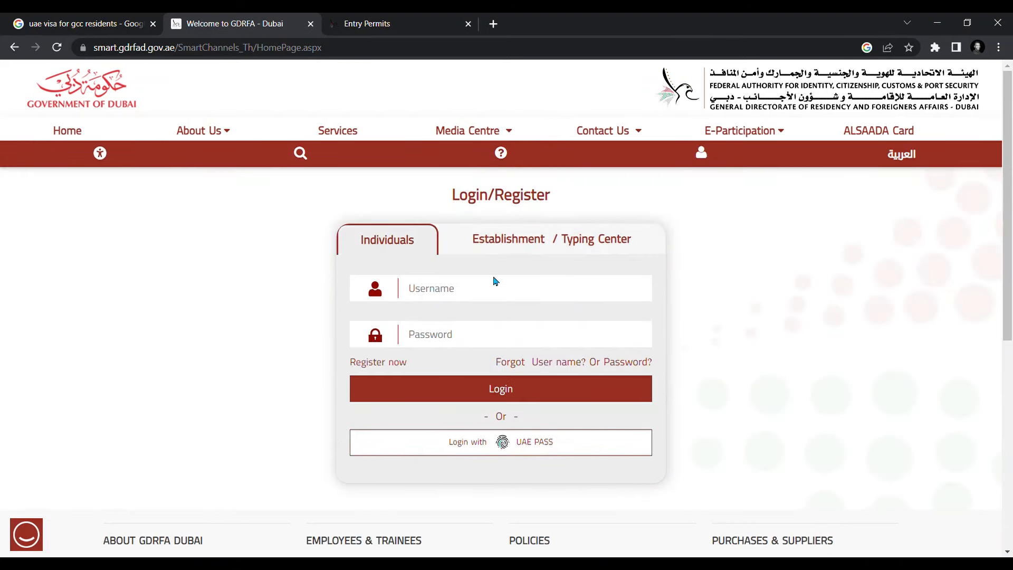
- Log in with the individual account's username and password
{"action": "left_click", "coordinate": [474, 300]}
{"action": "type", "text": "P"}
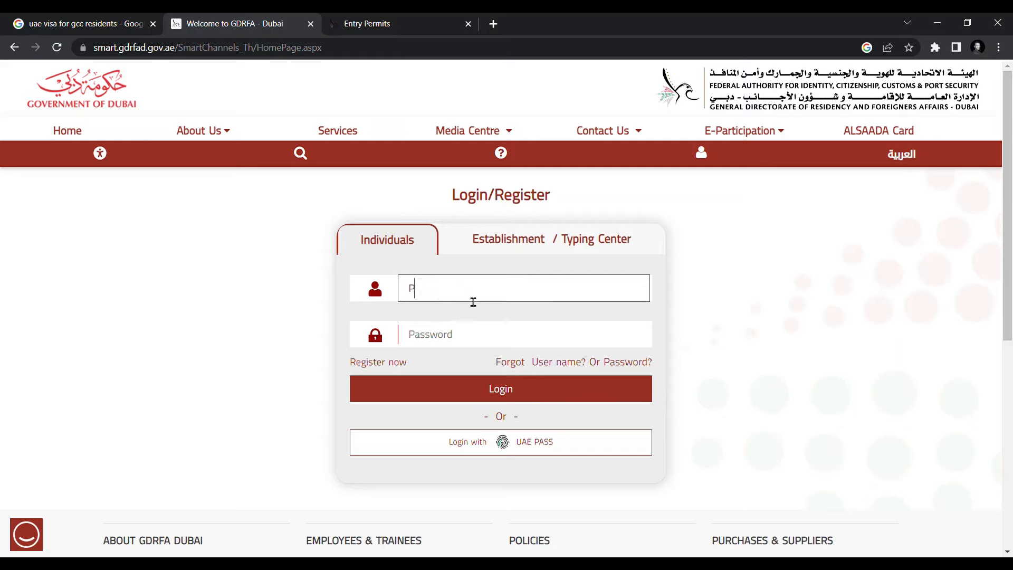
{"action": "type", "text": "lanetgoa"}
{"action": "left_click", "coordinate": [450, 344]}
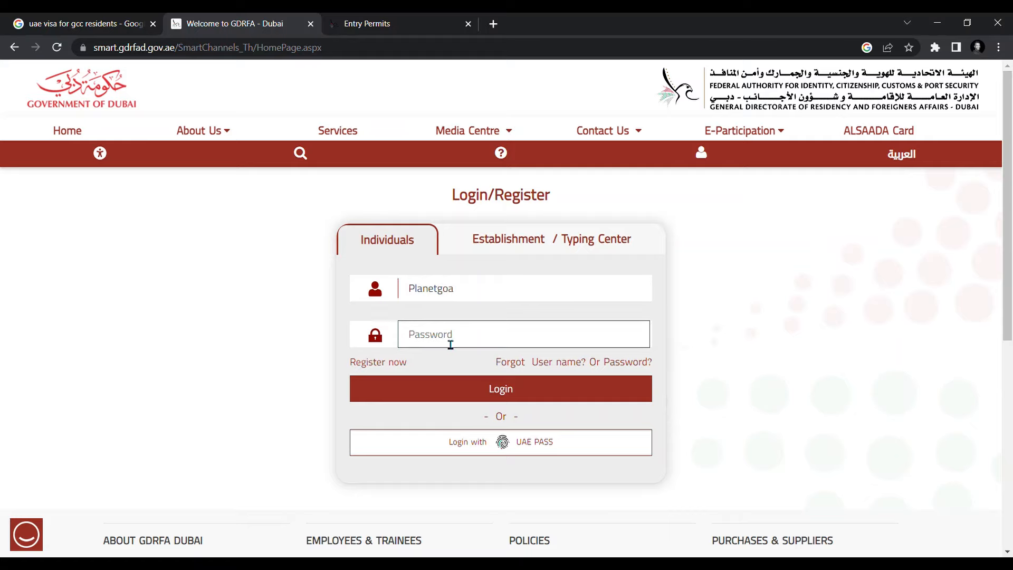
{"action": "type", "text": "*********"}
{"action": "key", "text": "Return"}
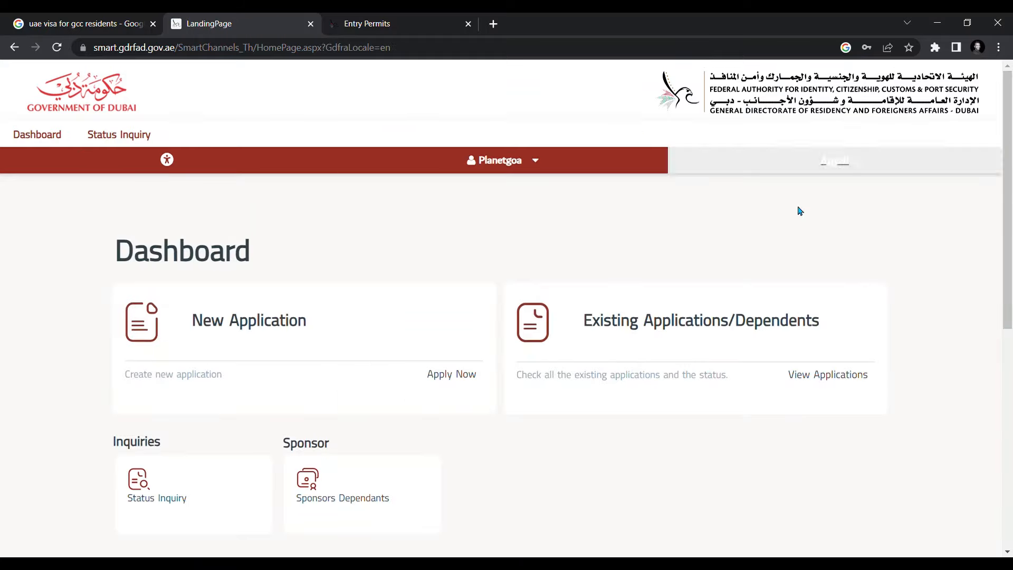
- Open the New Application card from the account Dashboard
{"action": "scroll", "coordinate": [307, 371], "scroll_direction": "down", "scroll_amount": 2}
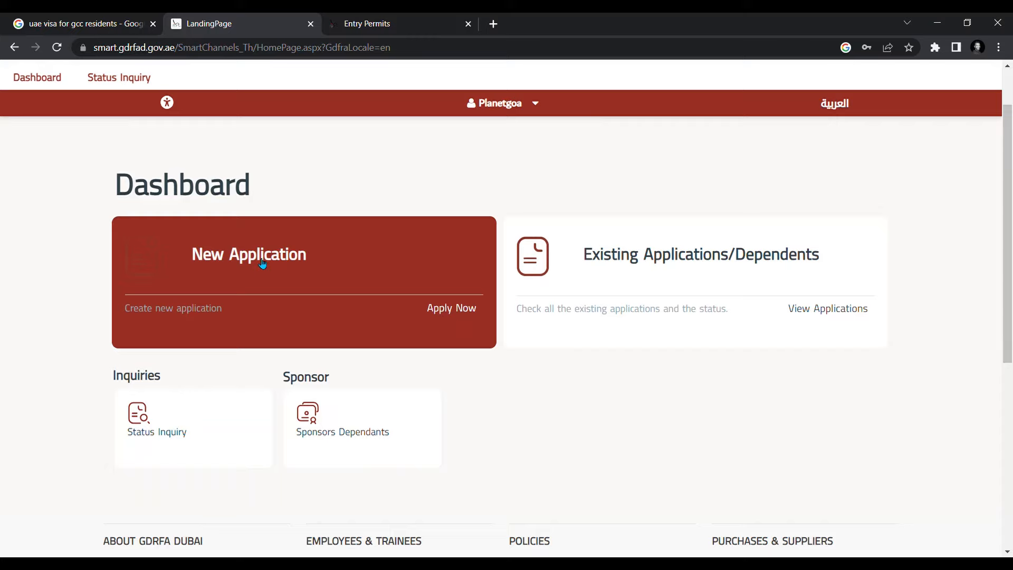
{"action": "left_click", "coordinate": [262, 264]}
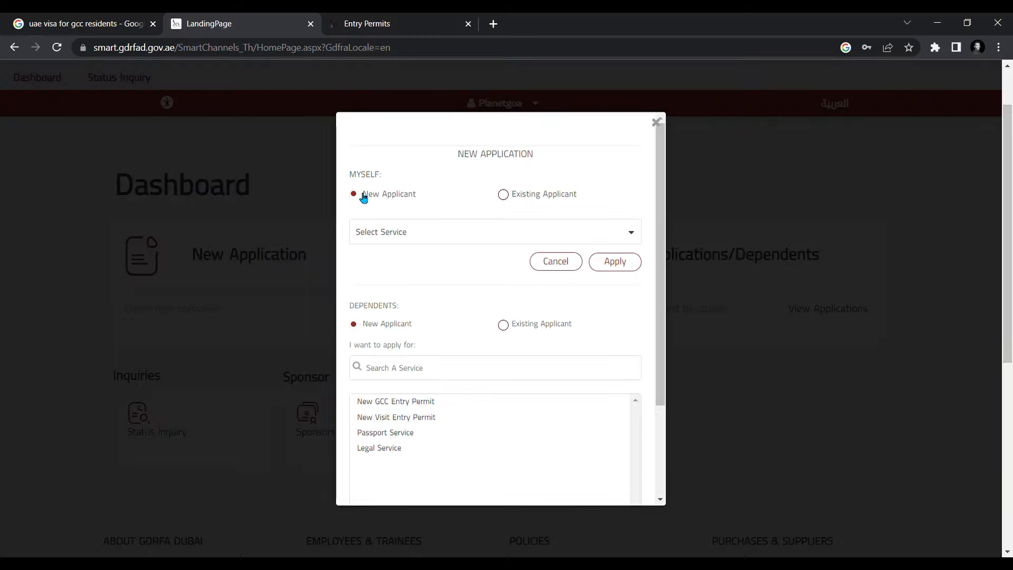
- Select New GCC Entry Permit and apply as a New Applicant after checking existing-applicant search
{"action": "left_click", "coordinate": [411, 232]}
{"action": "left_click", "coordinate": [403, 262]}
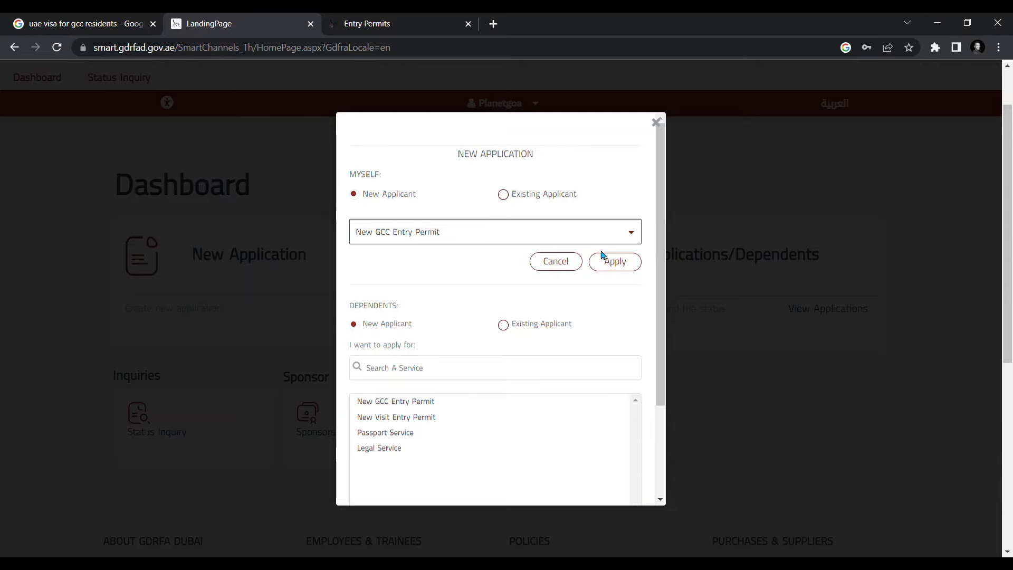
{"action": "left_click", "coordinate": [503, 196]}
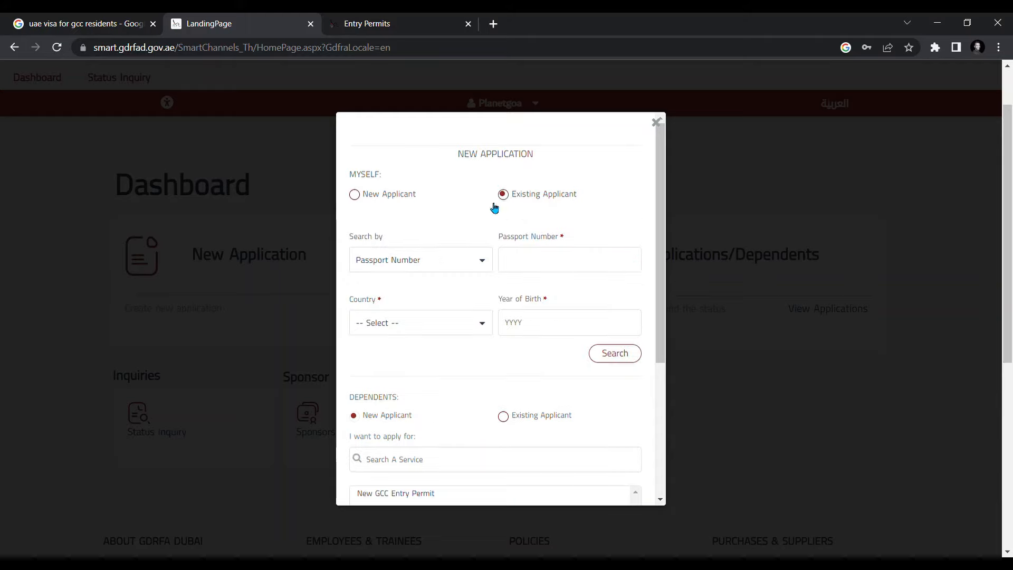
{"action": "left_click", "coordinate": [482, 262]}
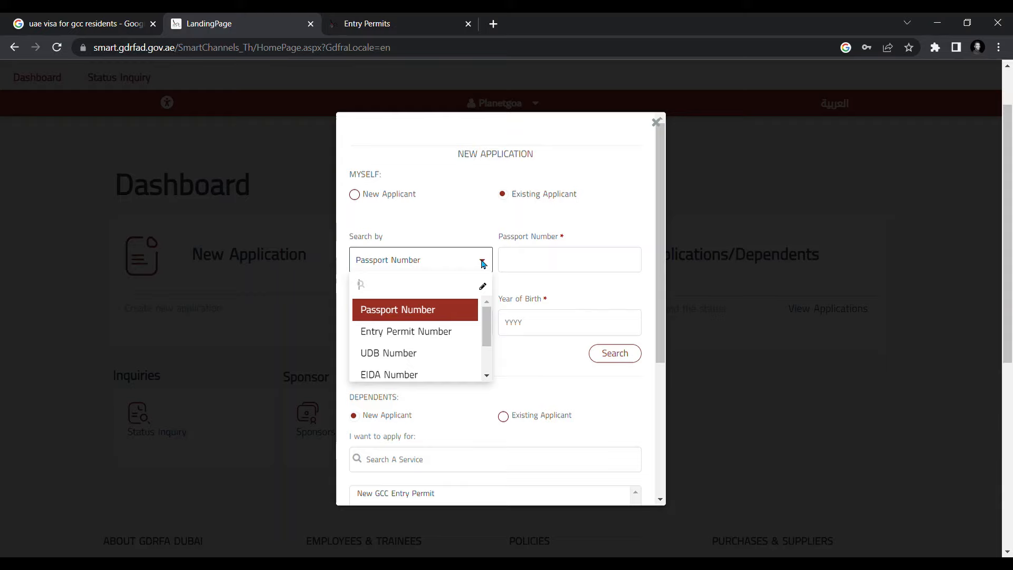
{"action": "left_click", "coordinate": [425, 310]}
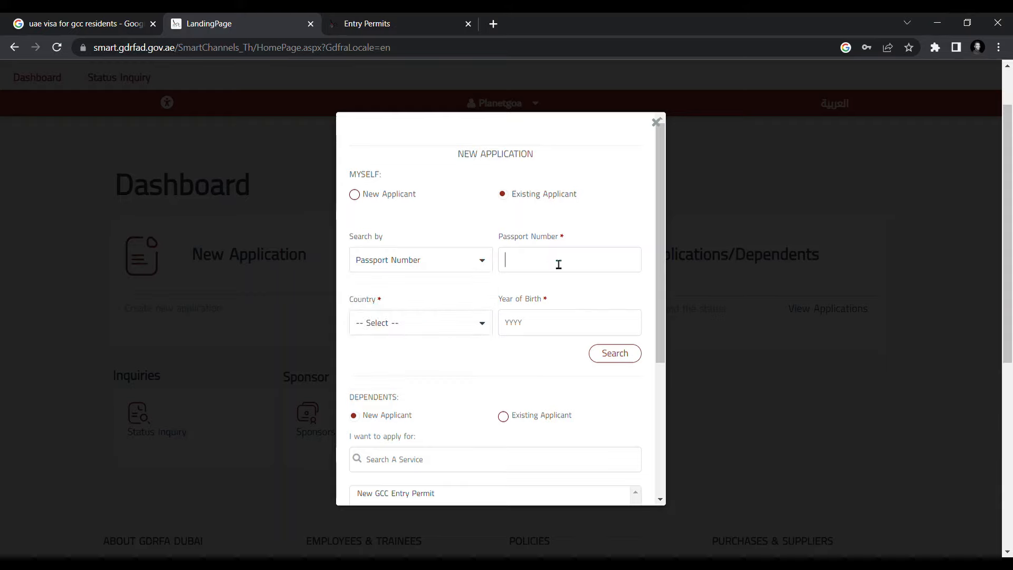
{"action": "left_click", "coordinate": [481, 330]}
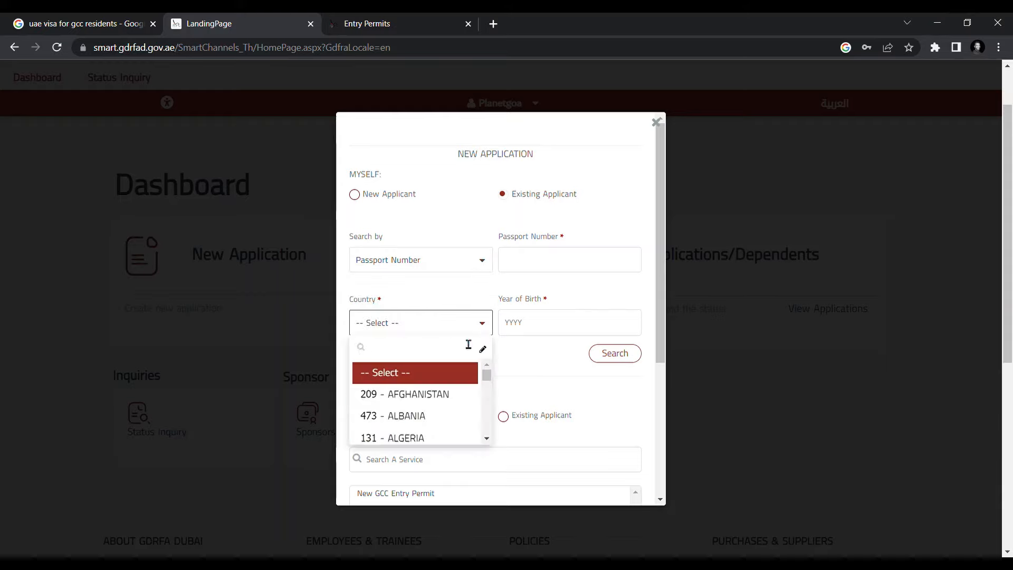
{"action": "left_click", "coordinate": [531, 355]}
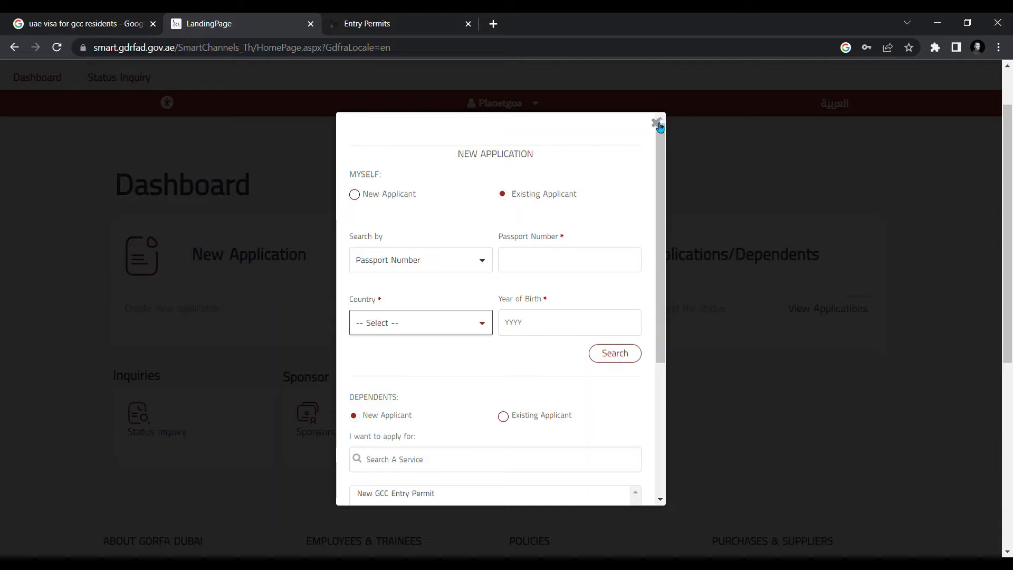
{"action": "left_click", "coordinate": [355, 195]}
- Choose GCC Residents as the Person Type in Visa Details
{"action": "scroll", "coordinate": [524, 271], "scroll_direction": "down", "scroll_amount": 10}
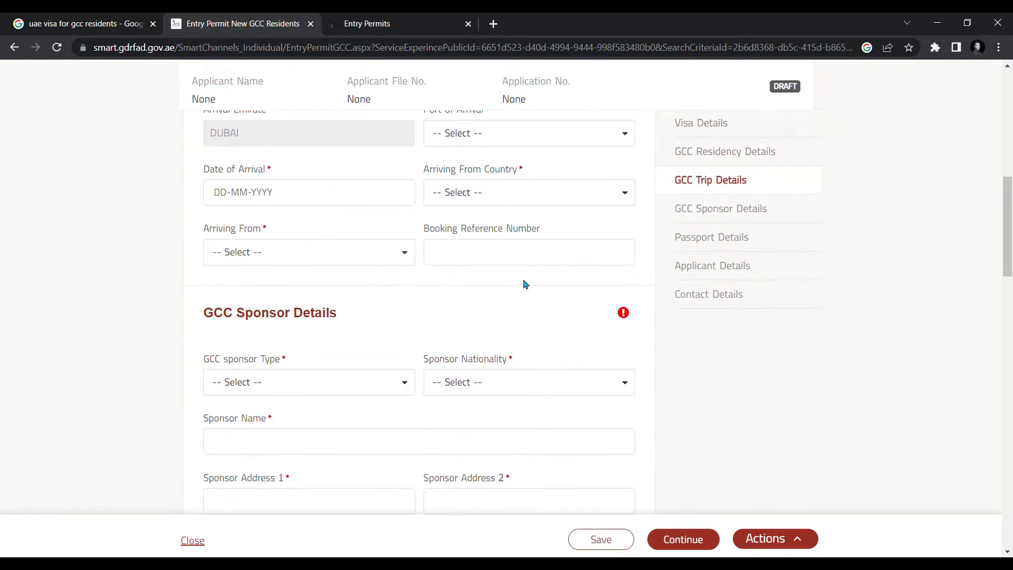
{"action": "scroll", "coordinate": [525, 284], "scroll_direction": "down", "scroll_amount": 5}
{"action": "scroll", "coordinate": [527, 285], "scroll_direction": "up", "scroll_amount": 12}
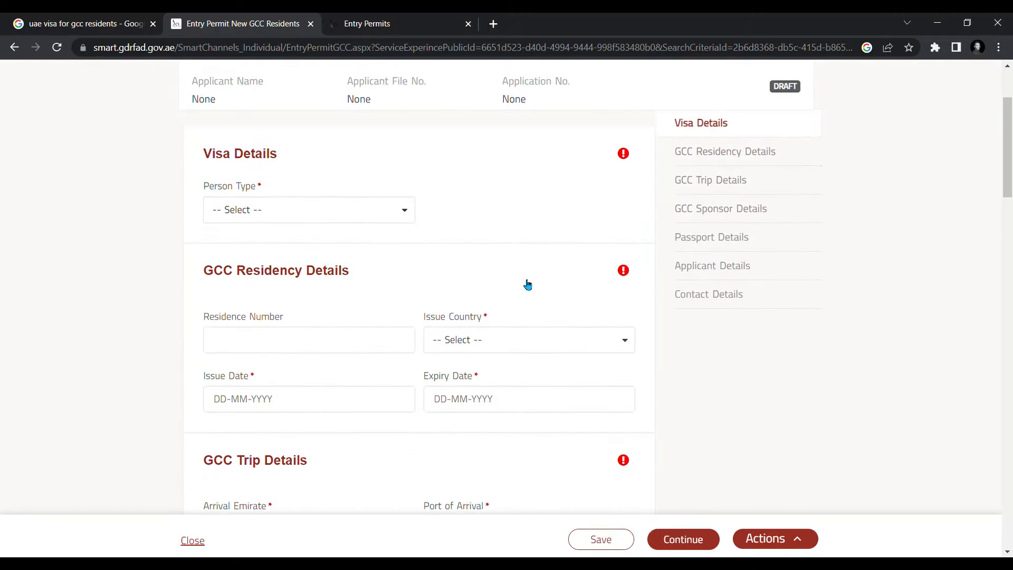
{"action": "scroll", "coordinate": [526, 284], "scroll_direction": "up", "scroll_amount": 4}
{"action": "scroll", "coordinate": [525, 285], "scroll_direction": "down", "scroll_amount": 4}
{"action": "scroll", "coordinate": [369, 241], "scroll_direction": "up", "scroll_amount": 3}
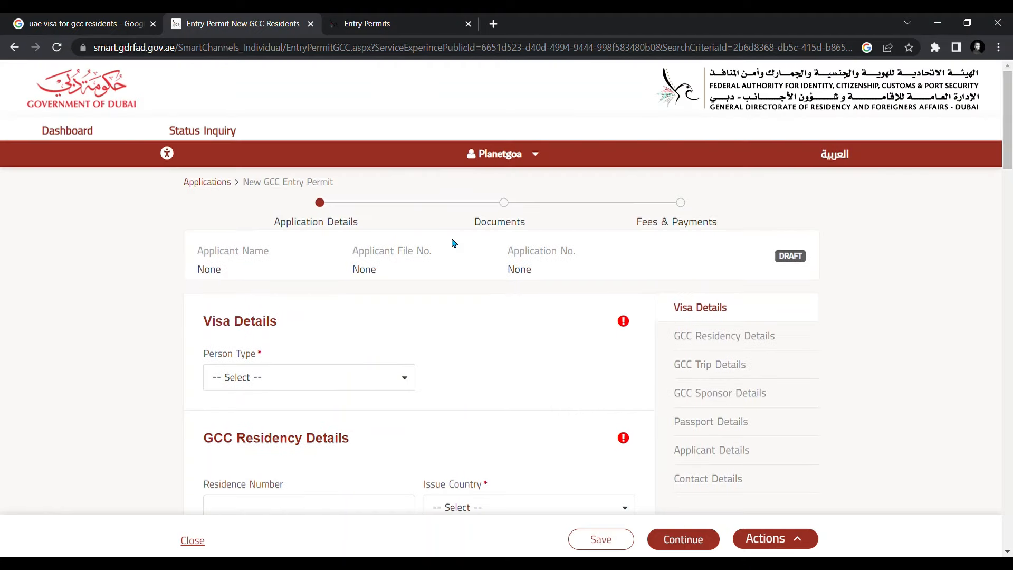
{"action": "left_click", "coordinate": [409, 380]}
{"action": "scroll", "coordinate": [408, 380], "scroll_direction": "down", "scroll_amount": 1}
{"action": "left_click", "coordinate": [245, 369]}
{"action": "left_click", "coordinate": [295, 276]}
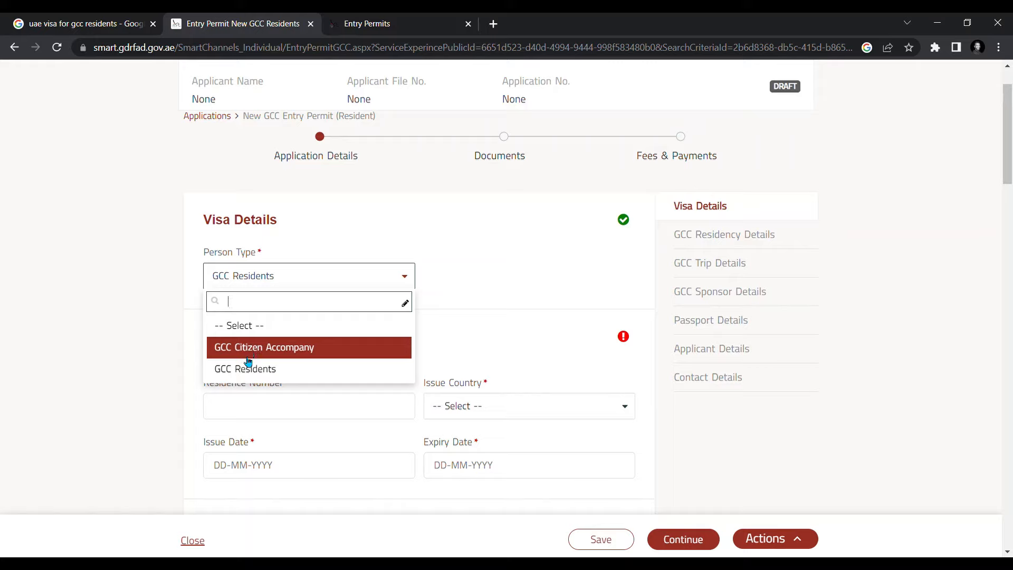
{"action": "left_click", "coordinate": [255, 374]}
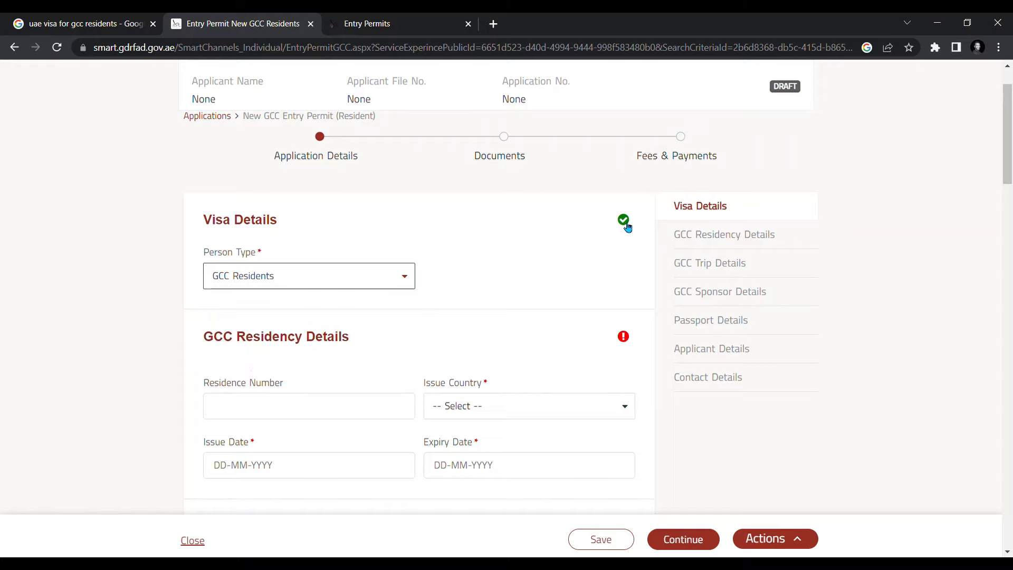
{"action": "scroll", "coordinate": [628, 227], "scroll_direction": "down", "scroll_amount": 3}
{"action": "left_click", "coordinate": [295, 208]}
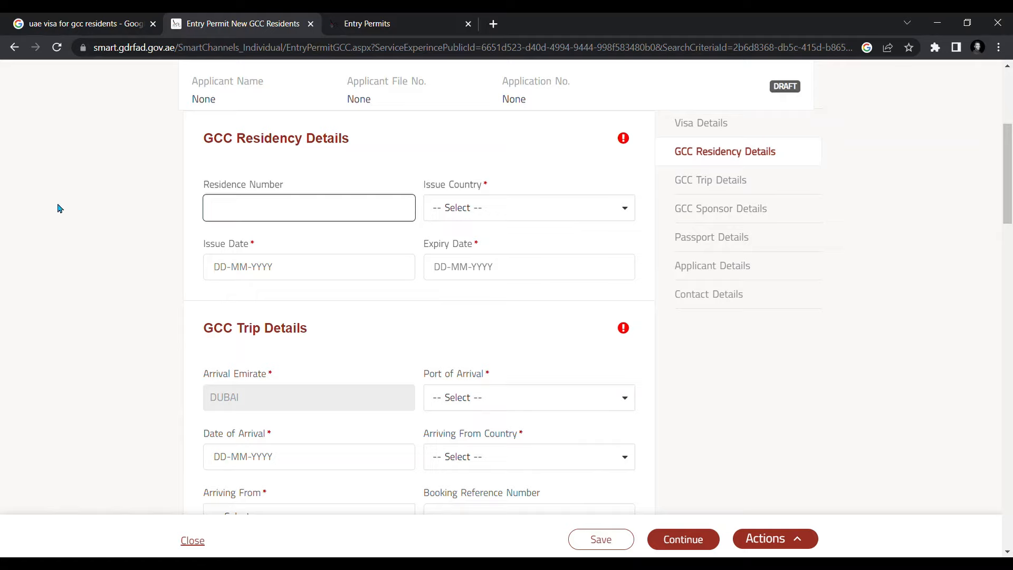
- Enter the residence number, issue country 105 - KUWAIT and issue date 07-06-2023
{"action": "left_click", "coordinate": [308, 266]}
{"action": "left_click", "coordinate": [528, 207]}
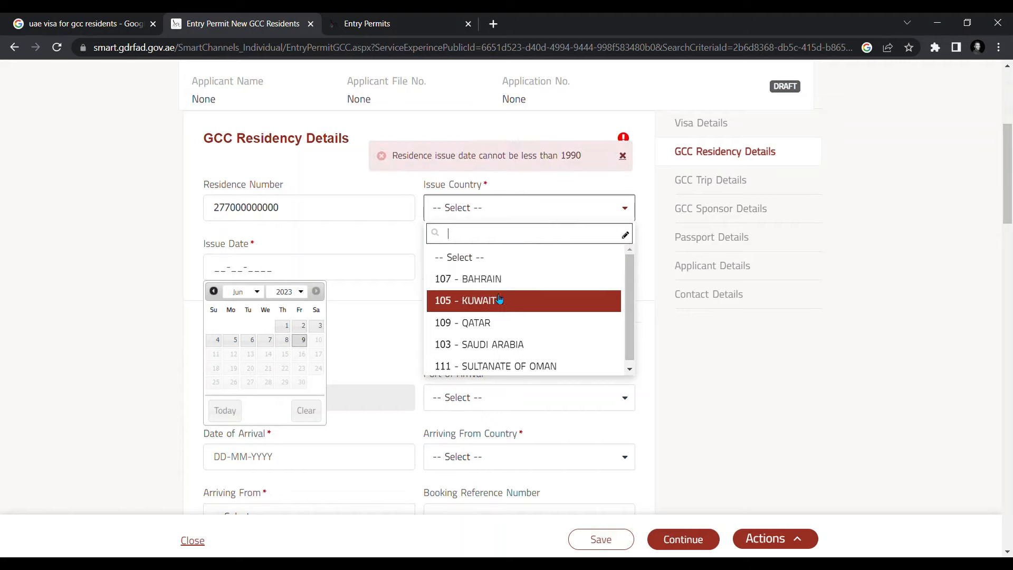
{"action": "left_click", "coordinate": [475, 300]}
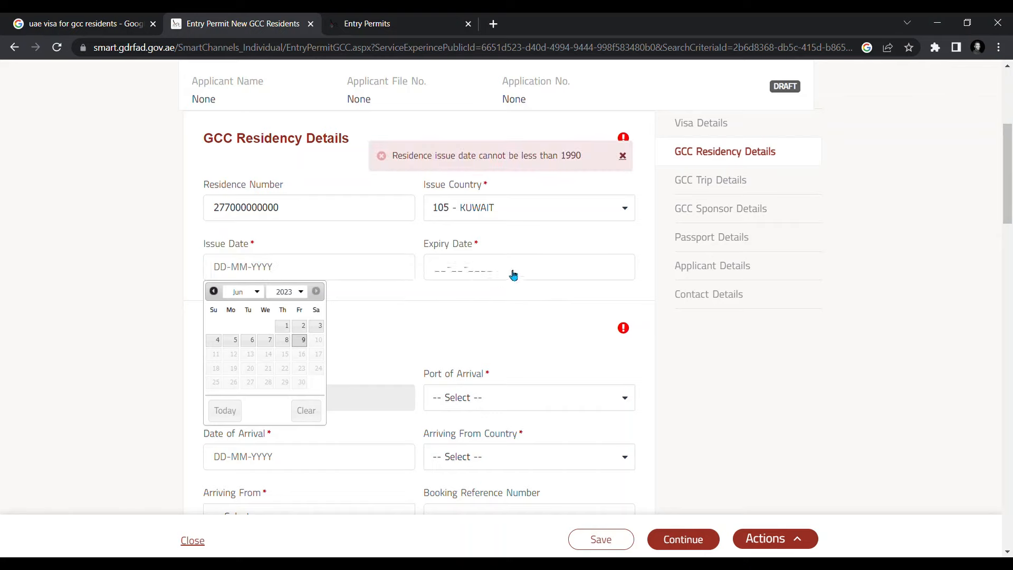
{"action": "left_click", "coordinate": [267, 340]}
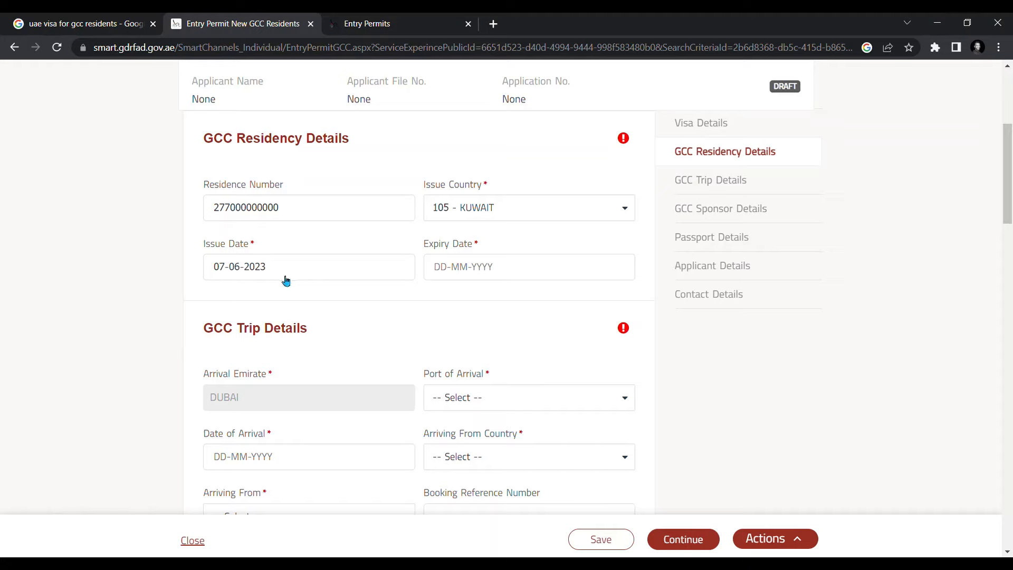
- Set the residence expiry date to 07-06-2024
{"action": "left_click", "coordinate": [430, 277]}
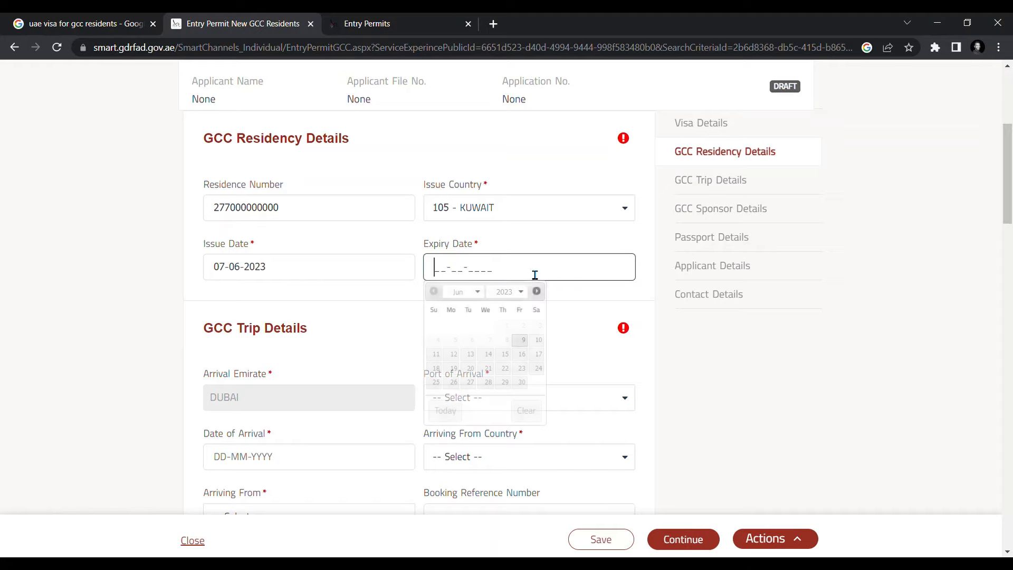
{"action": "left_click", "coordinate": [520, 291]}
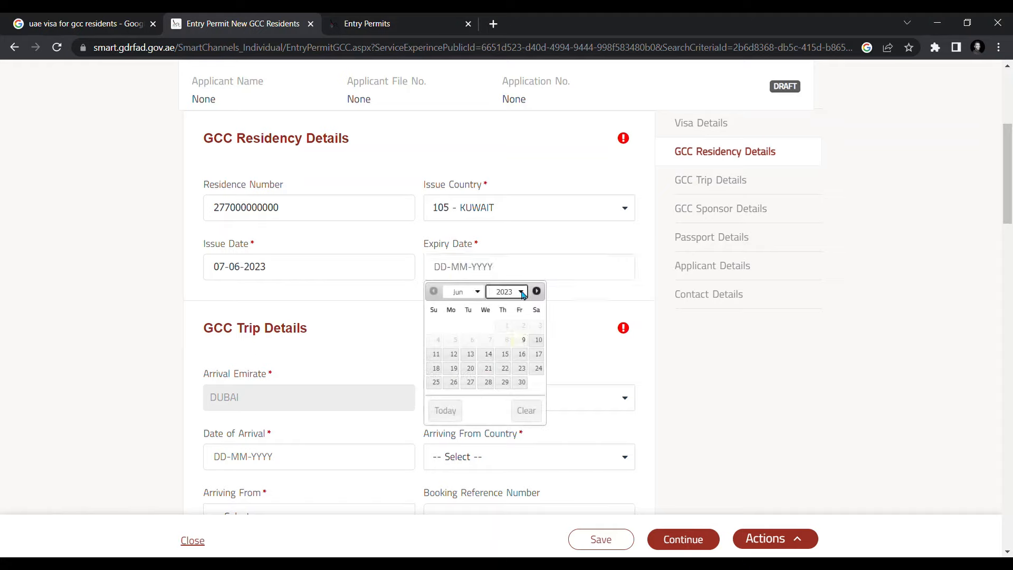
{"action": "left_click", "coordinate": [514, 322]}
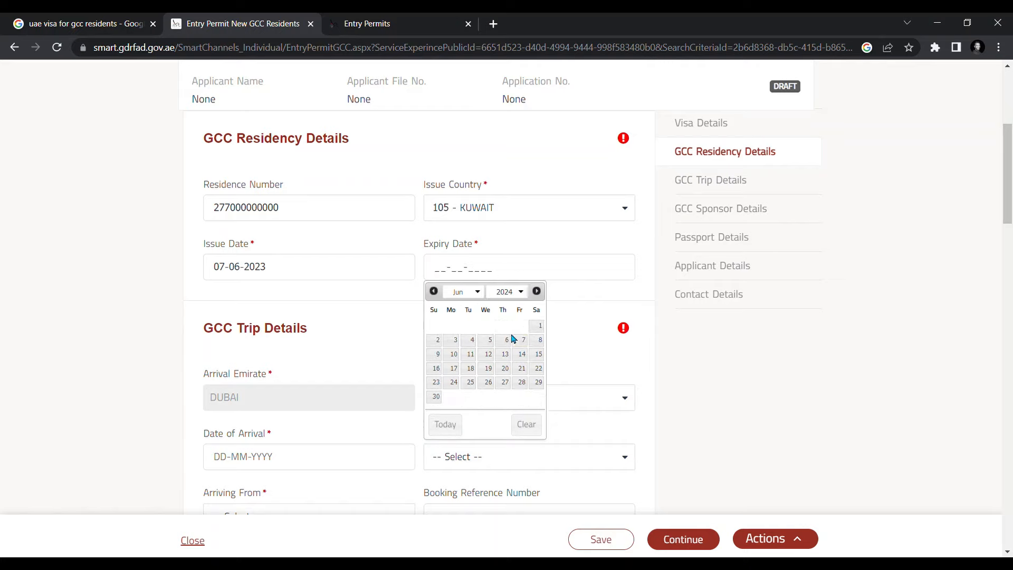
{"action": "left_click", "coordinate": [521, 292]}
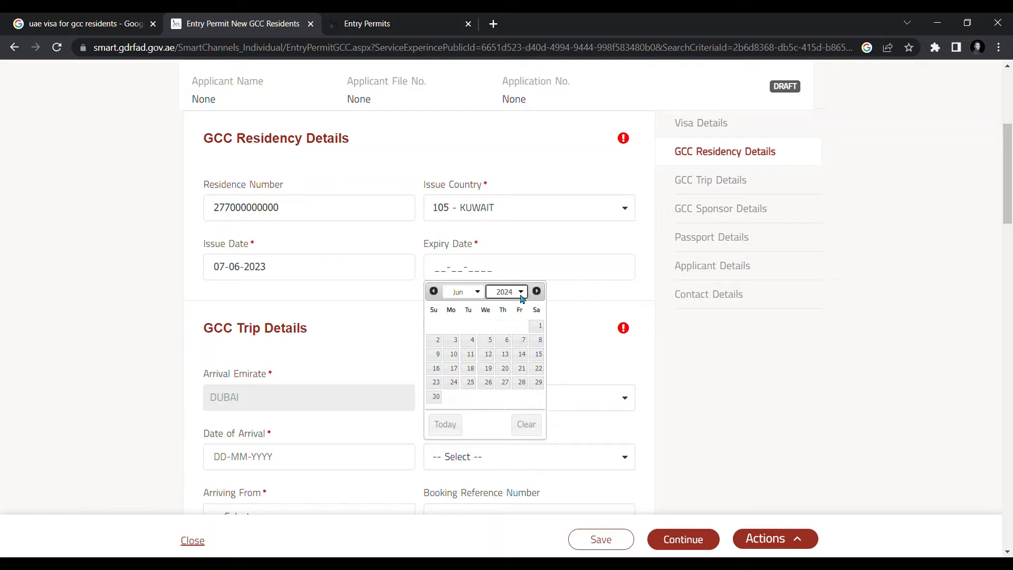
{"action": "left_click", "coordinate": [522, 340]}
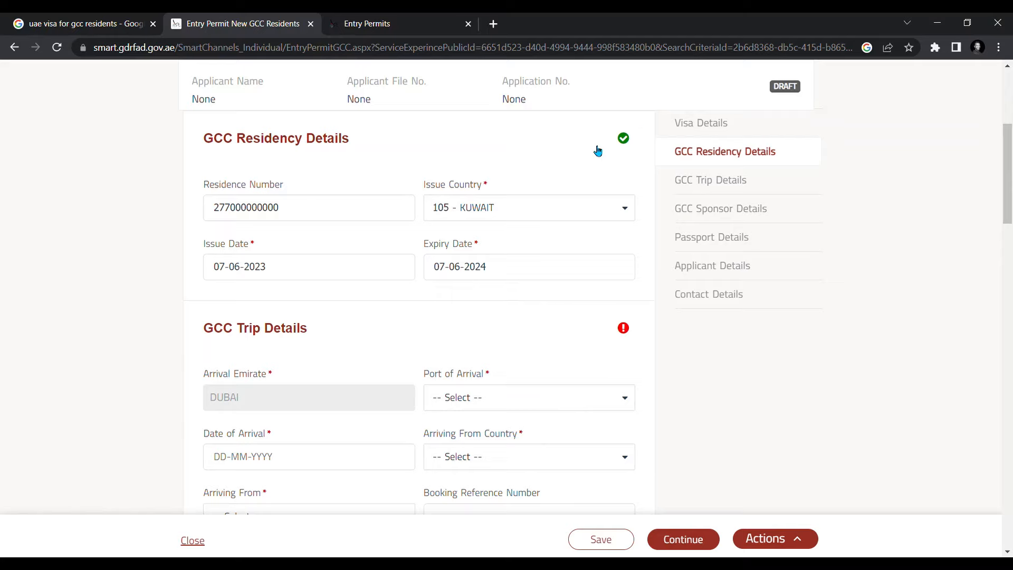
{"action": "scroll", "coordinate": [464, 204], "scroll_direction": "down", "scroll_amount": 4}
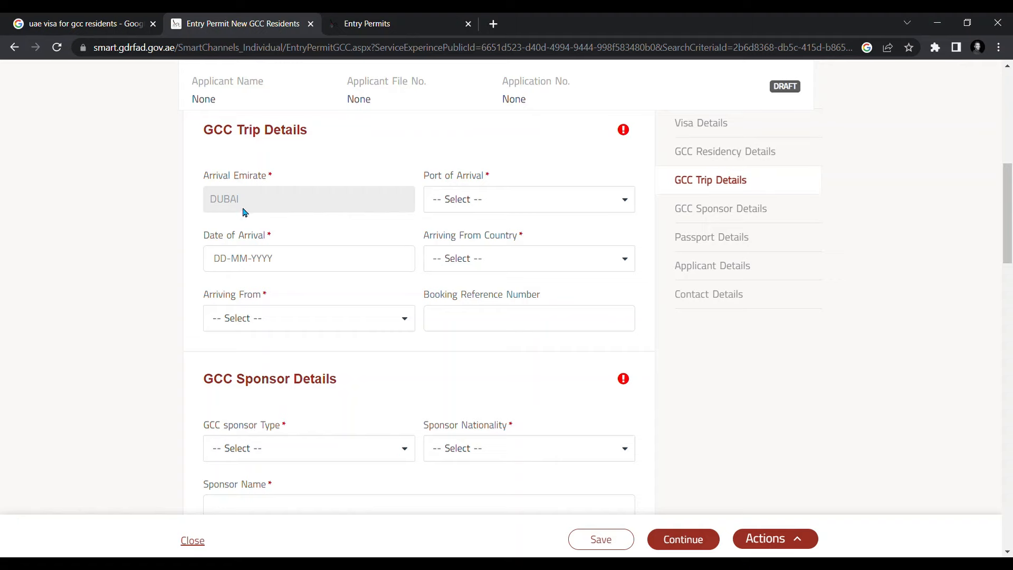
- Set Port of Arrival to DUBAI AIRPORT and Date of Arrival to 23 June 2023
{"action": "scroll", "coordinate": [289, 221], "scroll_direction": "up", "scroll_amount": 10}
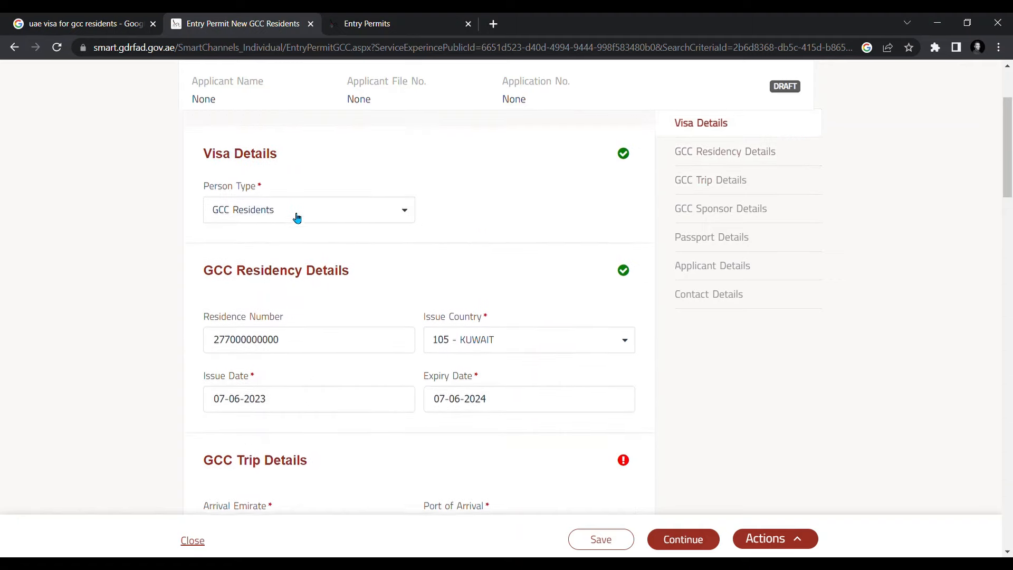
{"action": "scroll", "coordinate": [310, 252], "scroll_direction": "down", "scroll_amount": 8}
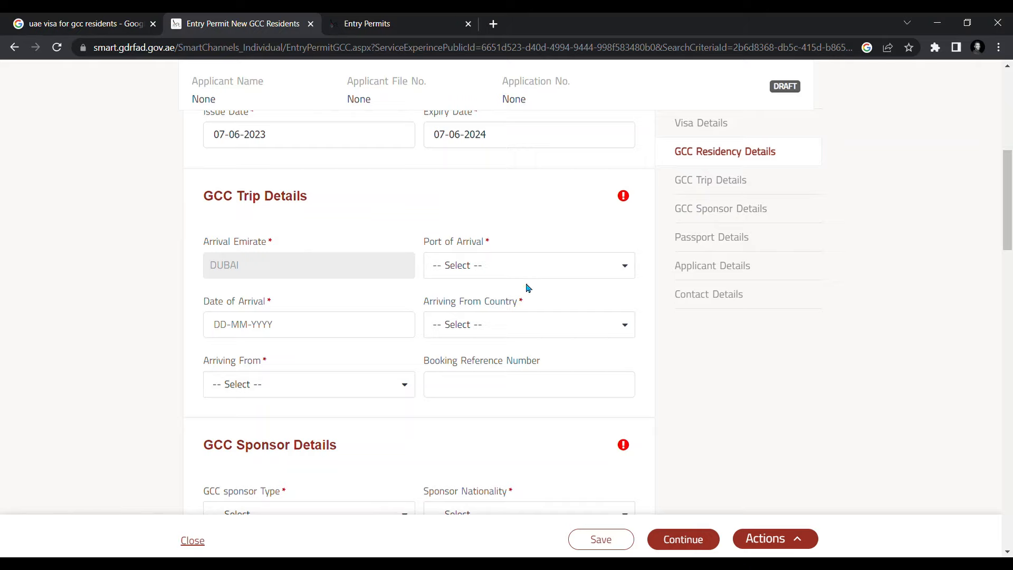
{"action": "left_click", "coordinate": [540, 270]}
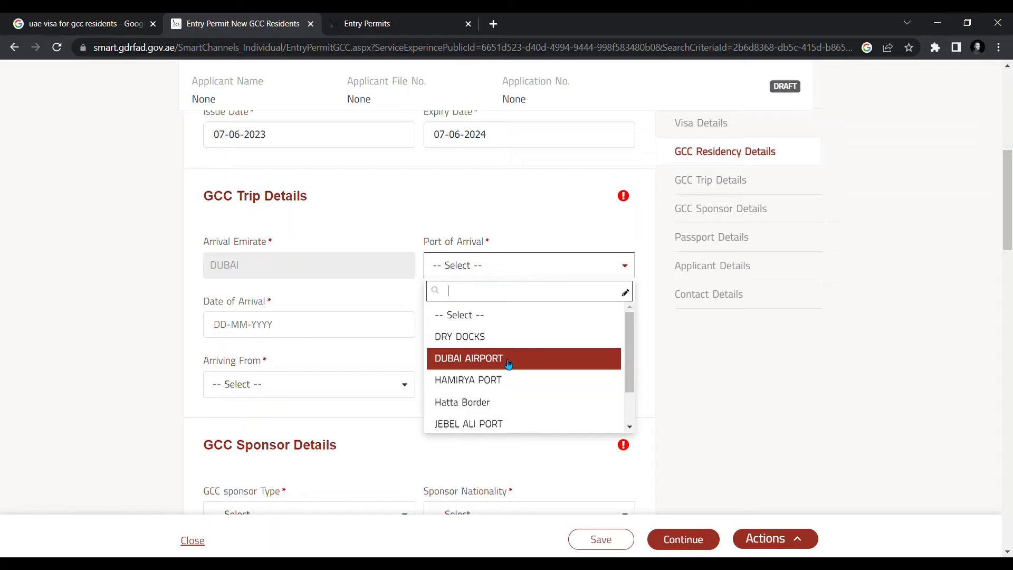
{"action": "left_click", "coordinate": [508, 360]}
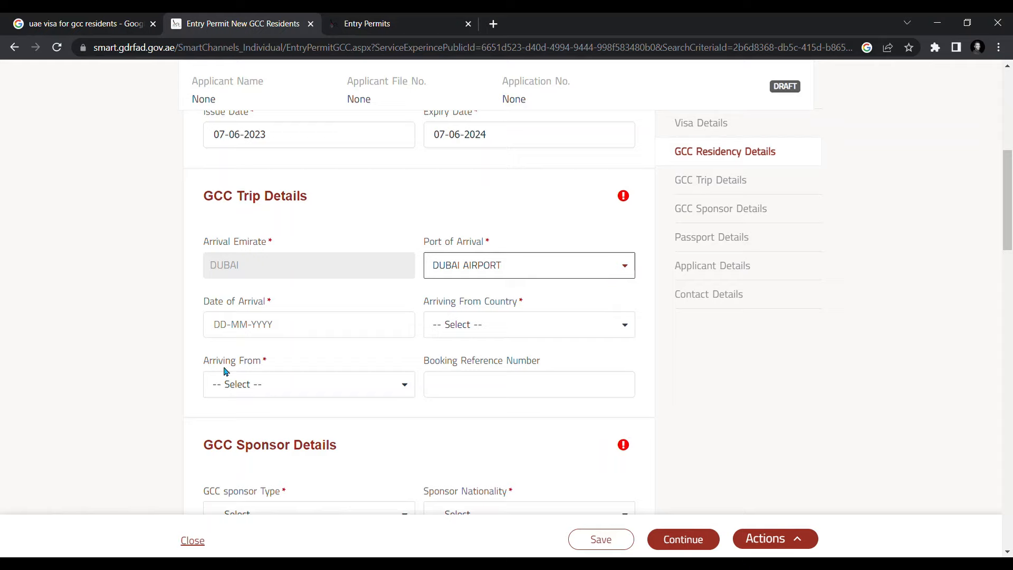
{"action": "left_click", "coordinate": [310, 332]}
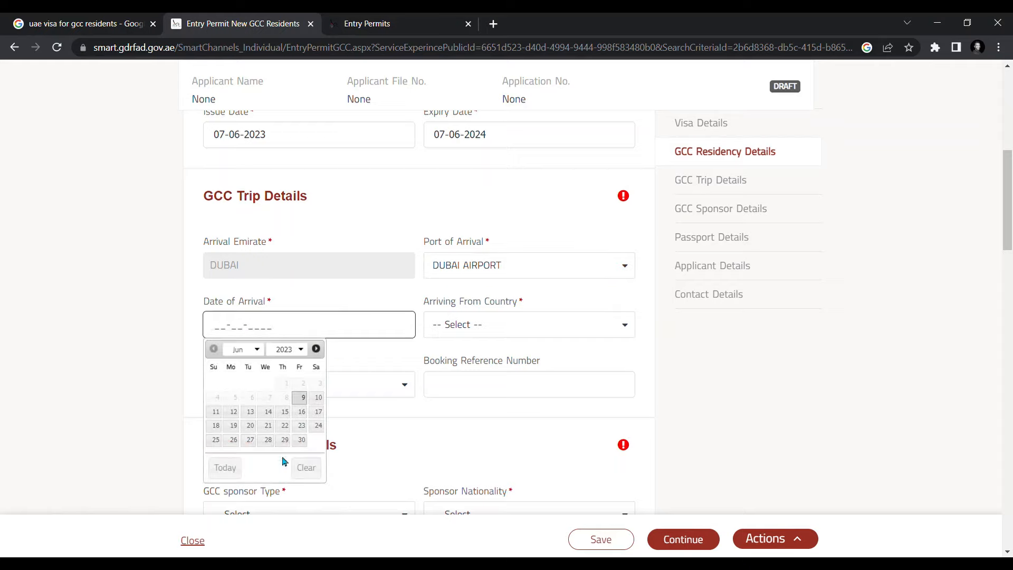
{"action": "left_click", "coordinate": [302, 426]}
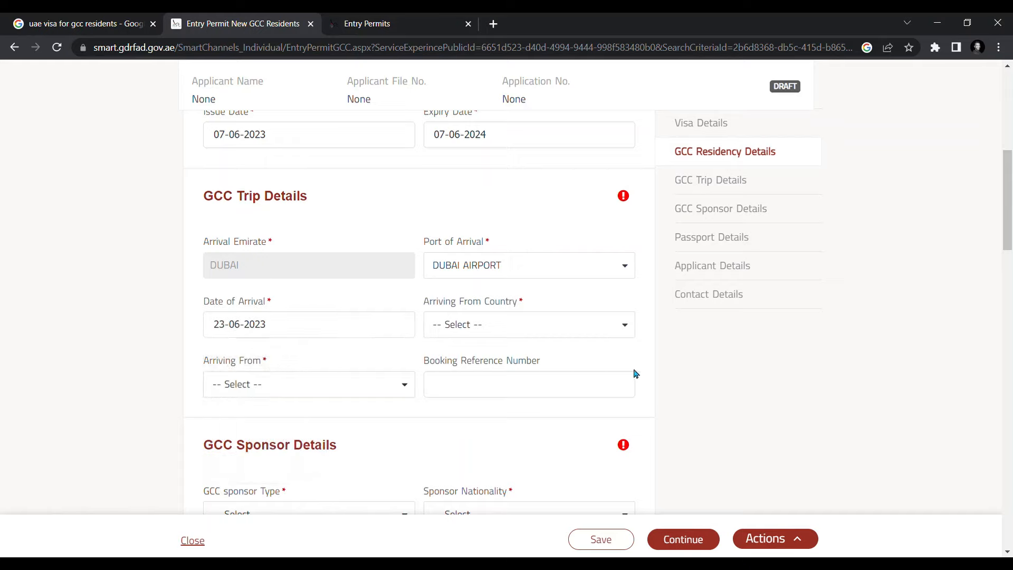
- Set Arriving From to 105 - KUWAIT and Kuwait
{"action": "left_click", "coordinate": [626, 325]}
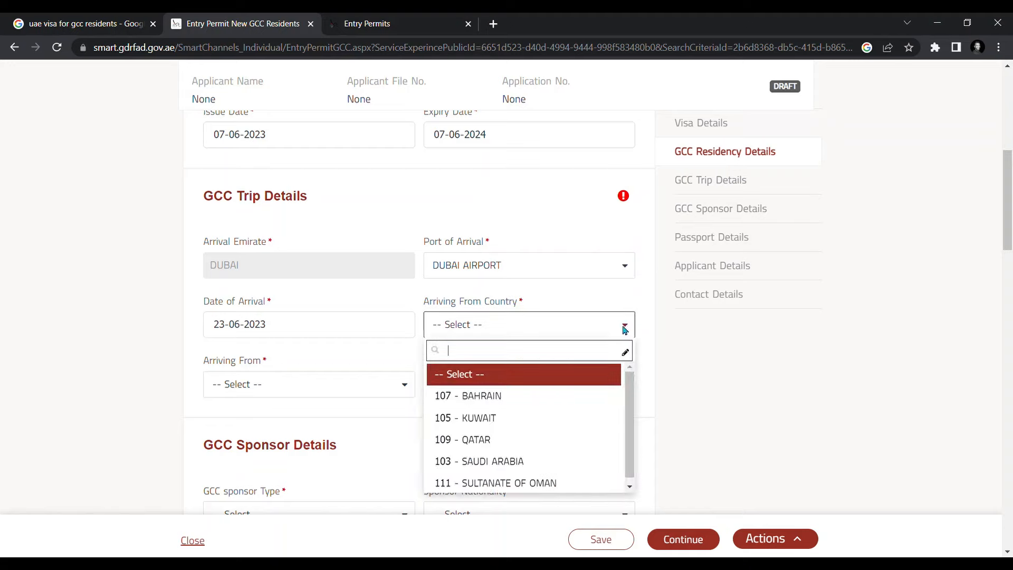
{"action": "left_click", "coordinate": [513, 422]}
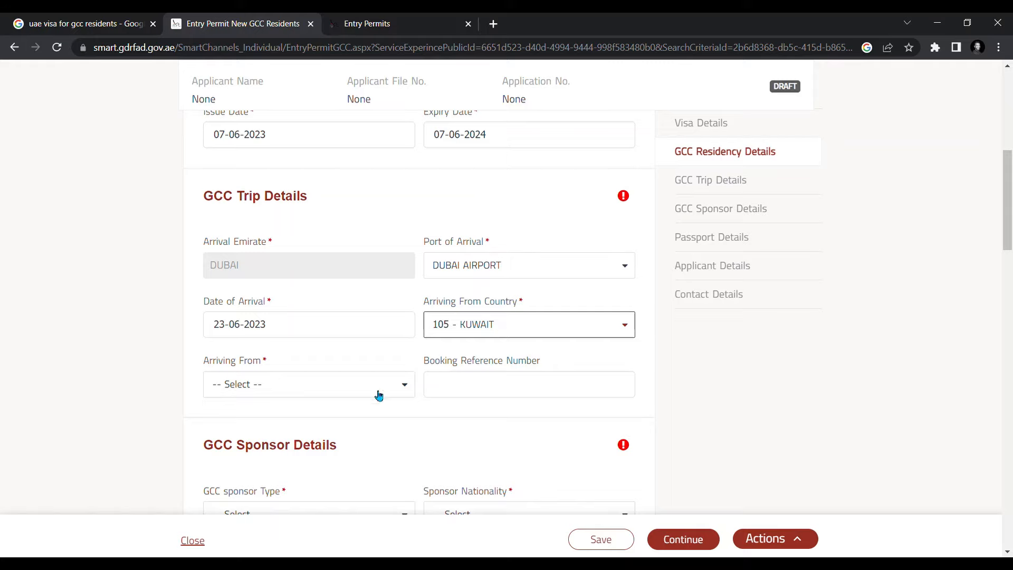
{"action": "left_click", "coordinate": [405, 386]}
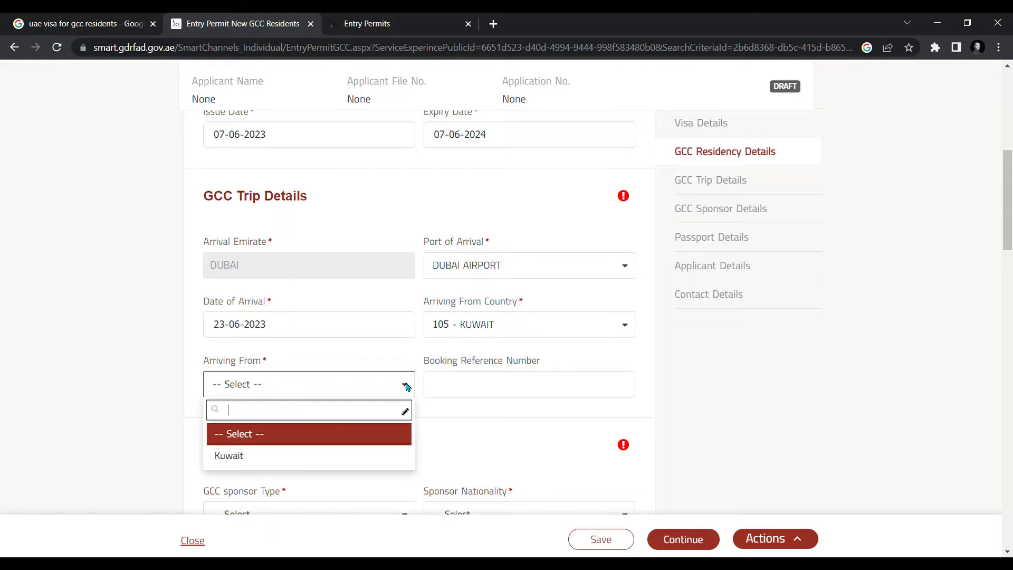
{"action": "left_click", "coordinate": [271, 457]}
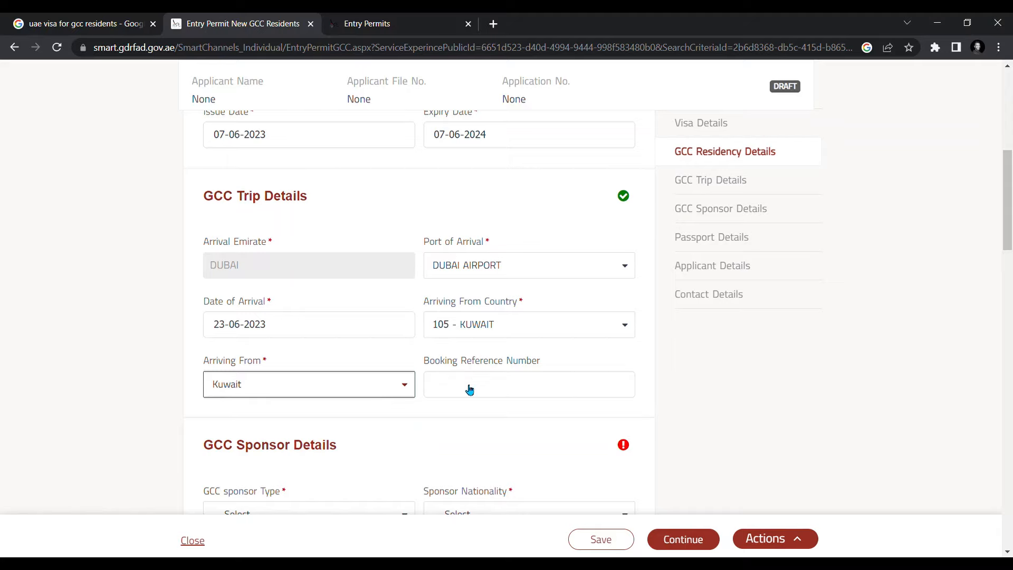
{"action": "left_click", "coordinate": [574, 385]}
- Set the sponsor type to Establishment and paste in the sponsoring company's name
{"action": "scroll", "coordinate": [734, 386], "scroll_direction": "down", "scroll_amount": 2}
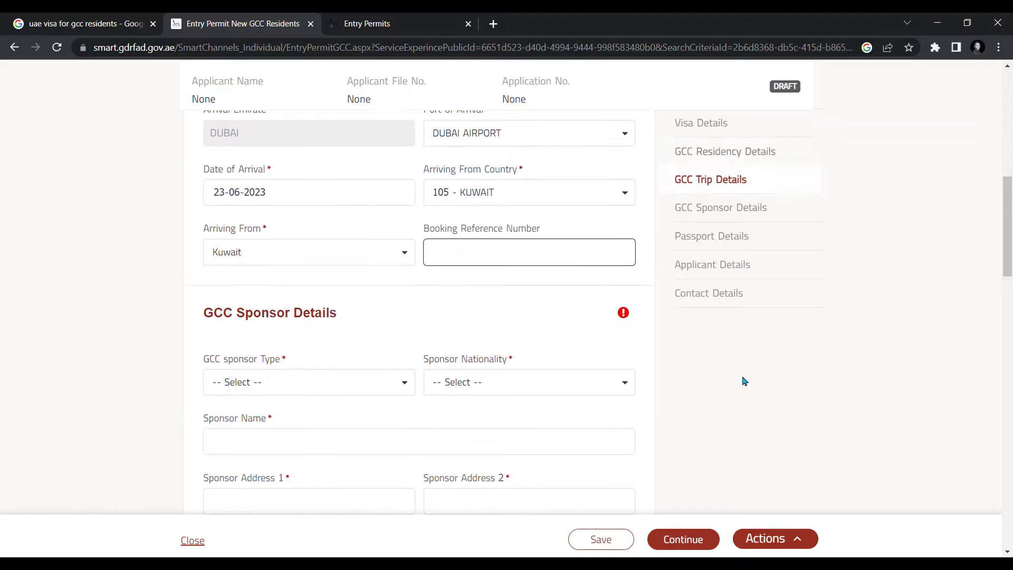
{"action": "scroll", "coordinate": [718, 311], "scroll_direction": "up", "scroll_amount": 2}
{"action": "scroll", "coordinate": [718, 311], "scroll_direction": "up", "scroll_amount": 2}
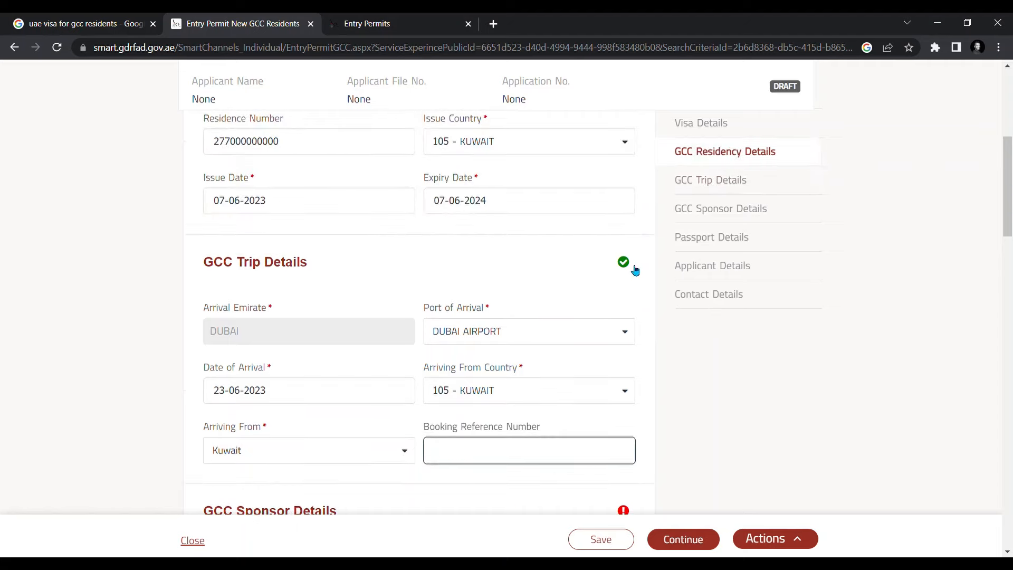
{"action": "scroll", "coordinate": [708, 398], "scroll_direction": "down", "scroll_amount": 5}
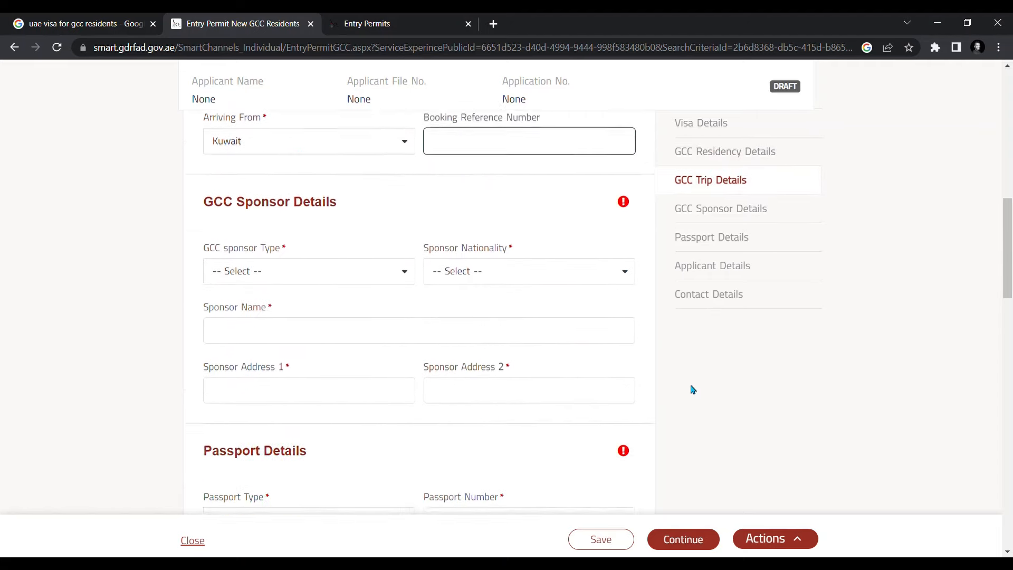
{"action": "scroll", "coordinate": [619, 288], "scroll_direction": "down", "scroll_amount": 1}
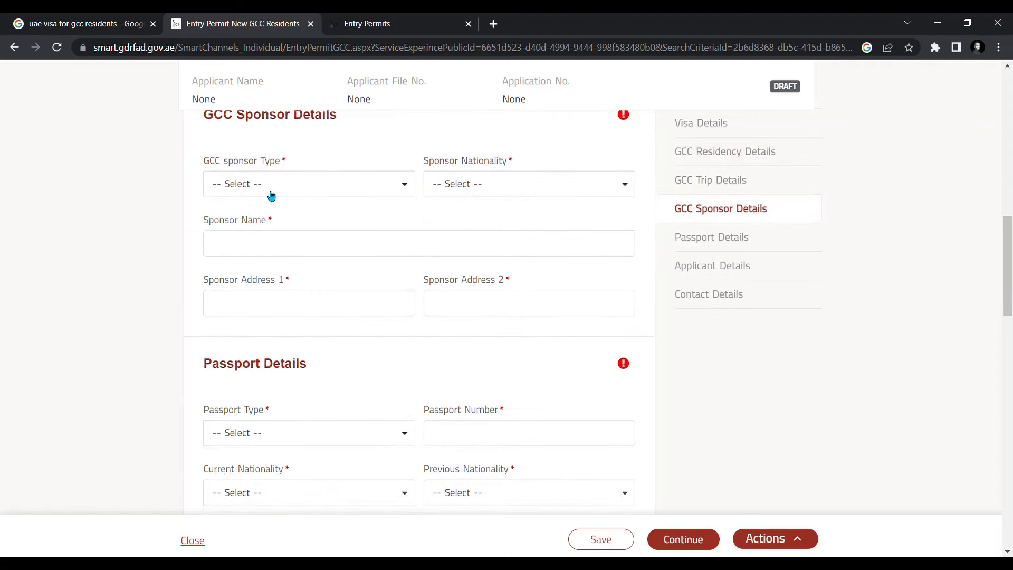
{"action": "scroll", "coordinate": [268, 213], "scroll_direction": "up", "scroll_amount": 1}
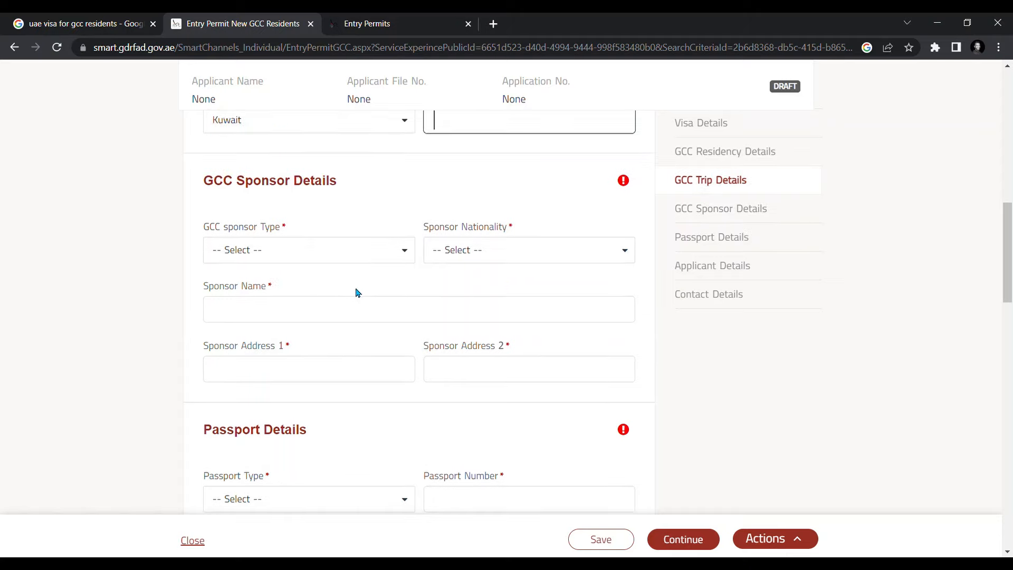
{"action": "left_click", "coordinate": [407, 253]}
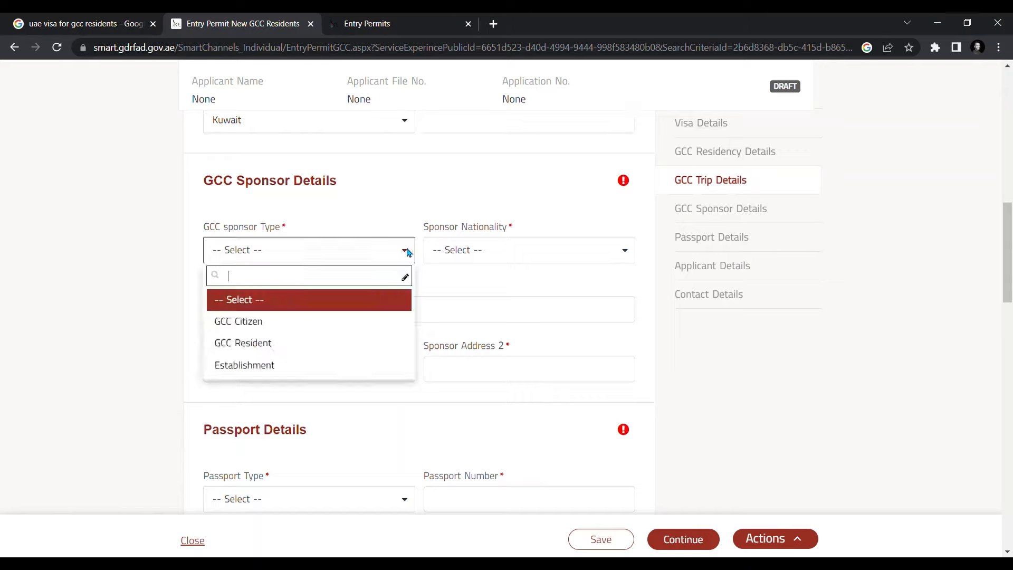
{"action": "left_click", "coordinate": [293, 372]}
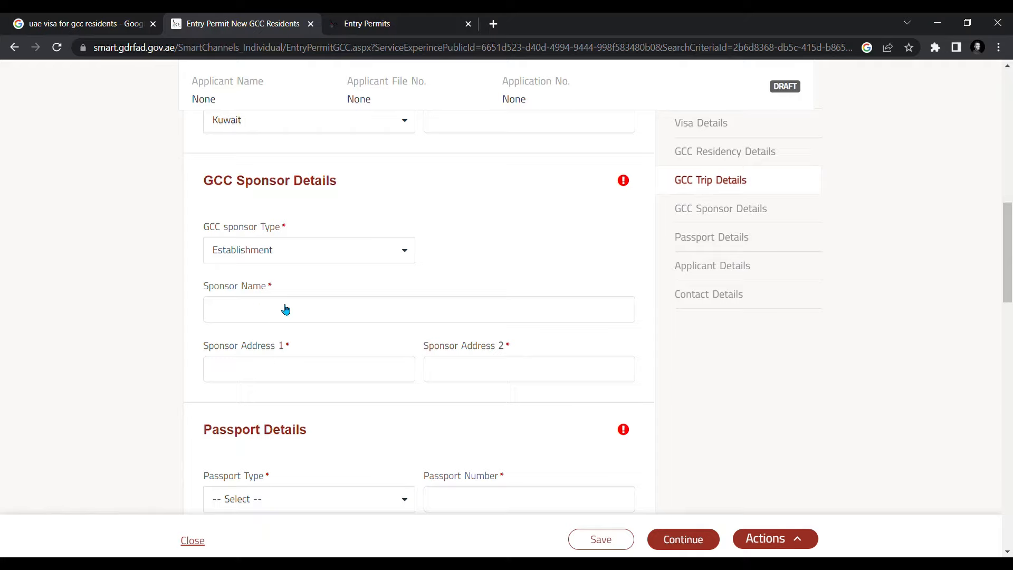
{"action": "left_click", "coordinate": [226, 370]}
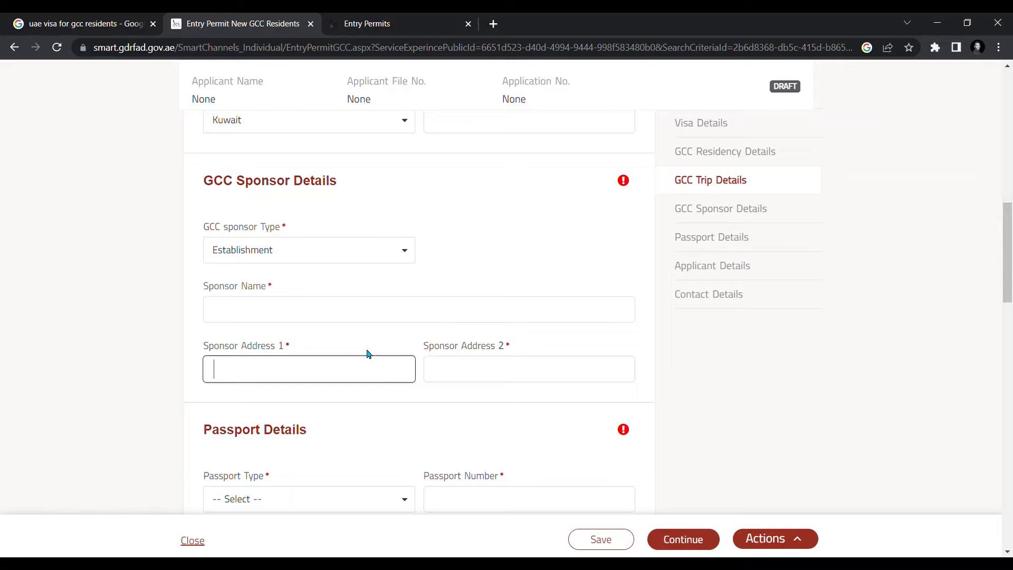
{"action": "left_click", "coordinate": [477, 372]}
{"action": "left_click", "coordinate": [258, 315]}
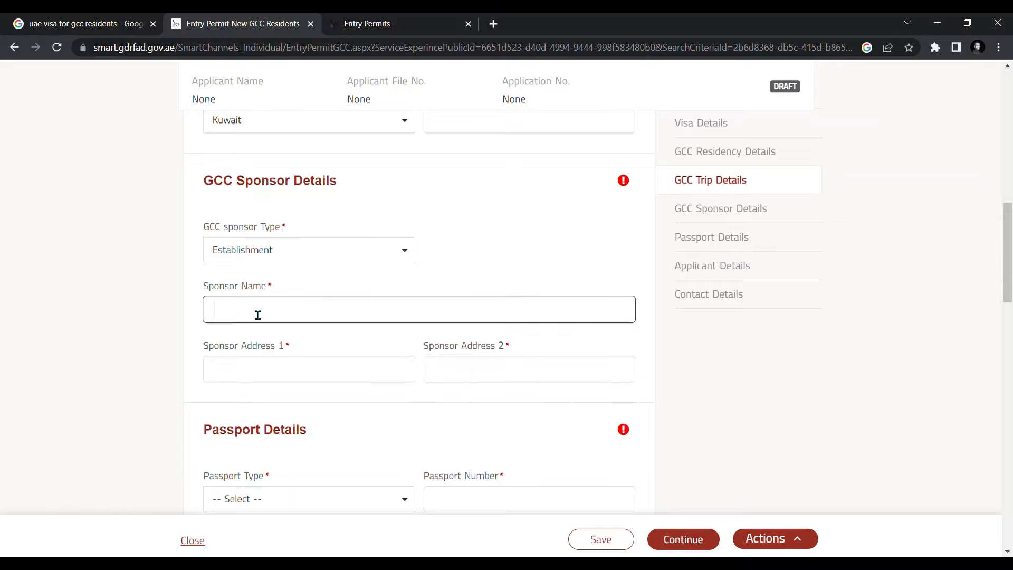
{"action": "type", "text": "BRUNEL ENERGY KUWAIT FOR SUPPLY OF TECHNICAL MANPOWER"}
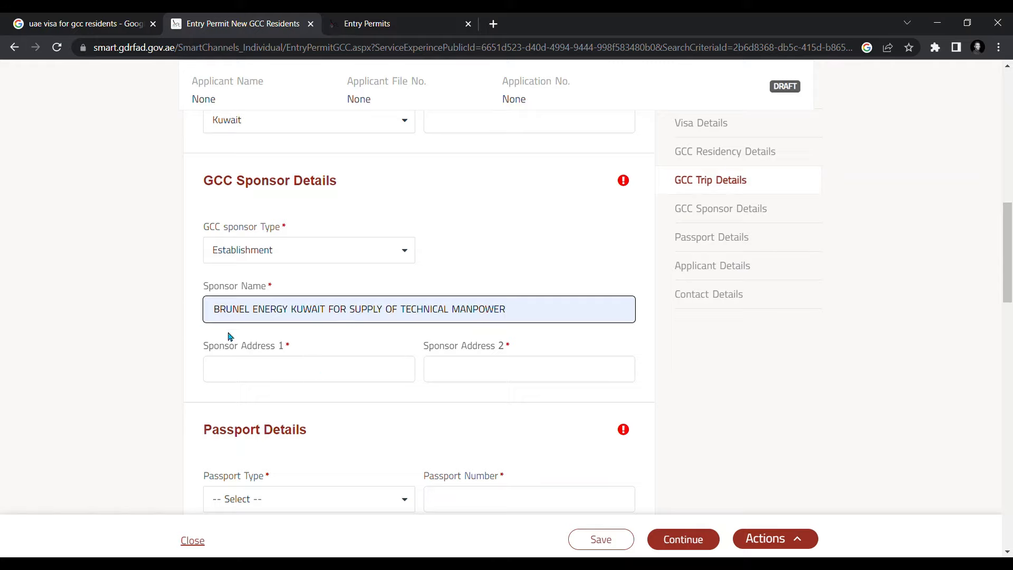
- Fill sponsor addresses FAHAHEEL and KUWAIT CITY from the autofill suggestions
{"action": "left_click", "coordinate": [252, 370]}
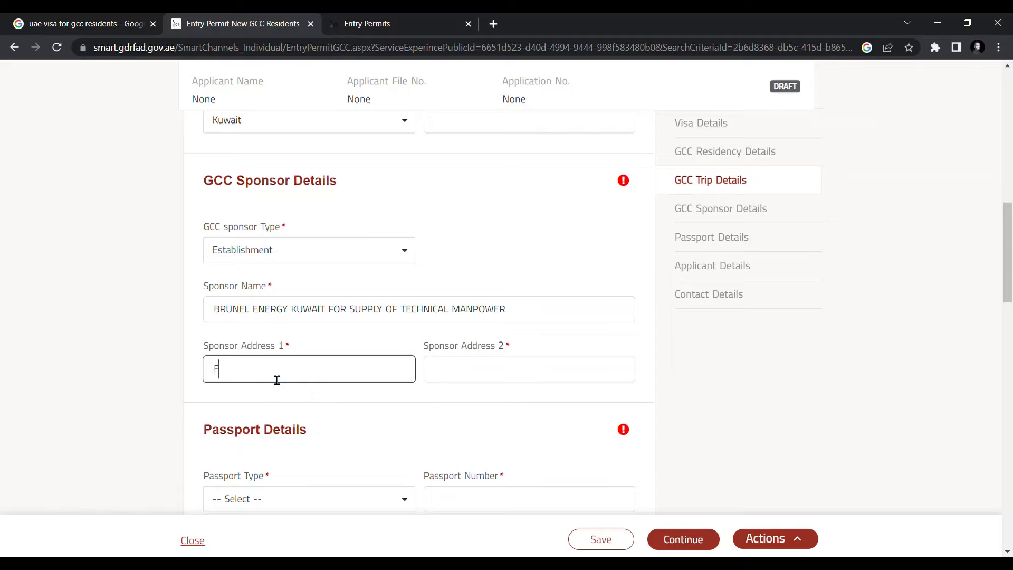
{"action": "type", "text": "FAHAHEEL"}
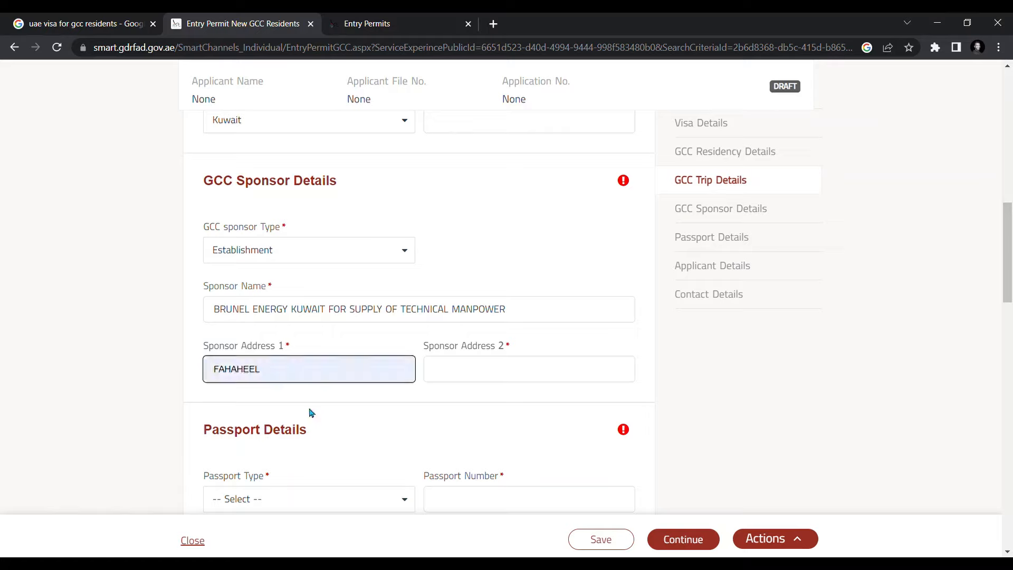
{"action": "left_click", "coordinate": [311, 412]}
{"action": "left_click", "coordinate": [508, 369]}
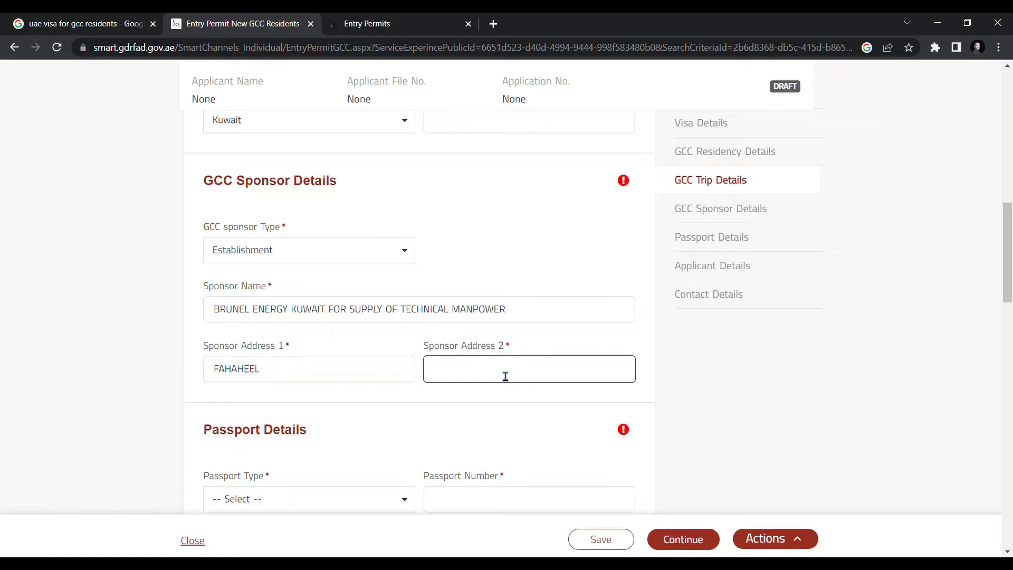
{"action": "type", "text": "KUWA"}
{"action": "left_click", "coordinate": [517, 406]}
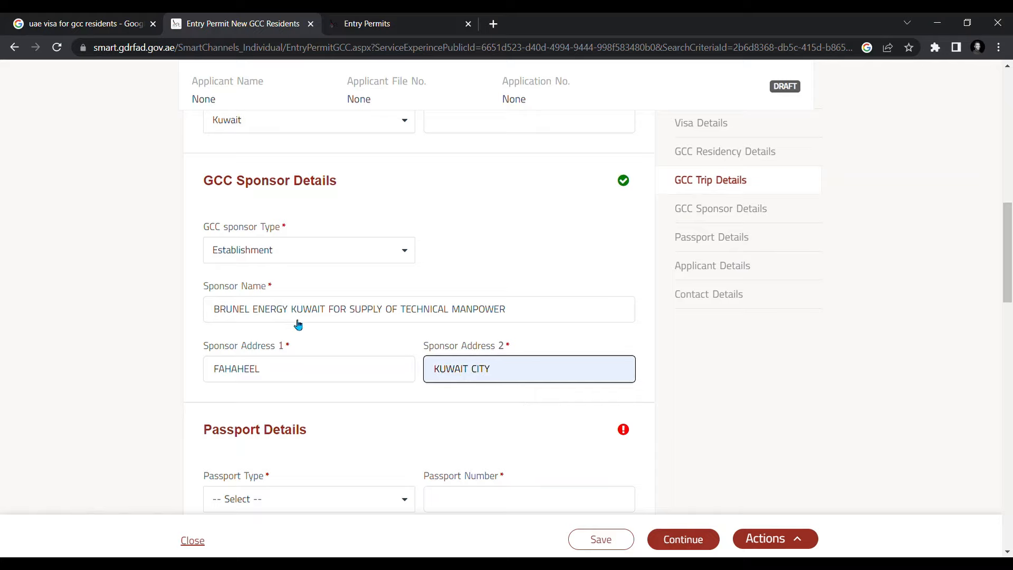
- Choose Normal as the passport type and enter the passport number
{"action": "scroll", "coordinate": [555, 332], "scroll_direction": "down", "scroll_amount": 1}
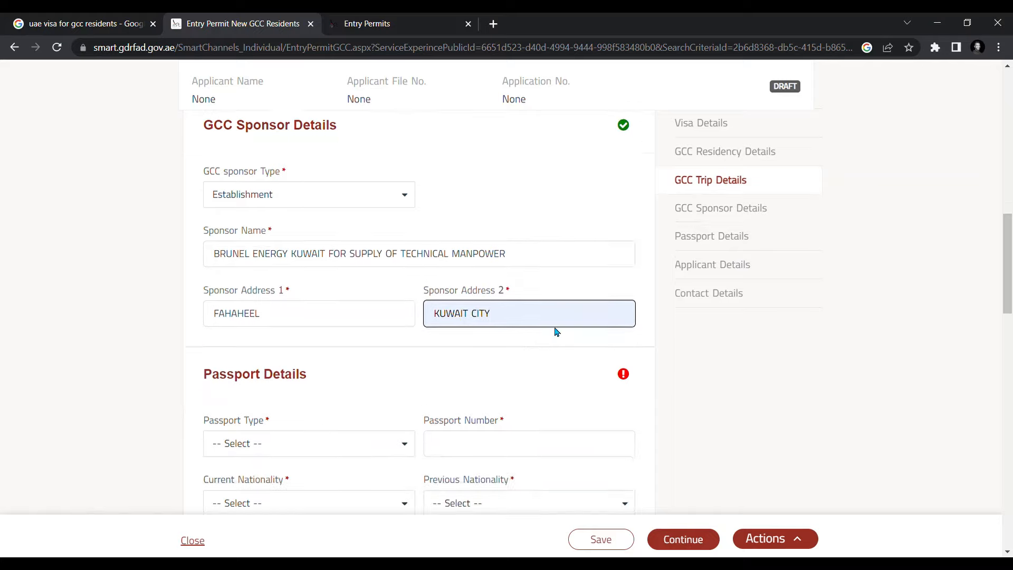
{"action": "scroll", "coordinate": [555, 332], "scroll_direction": "down", "scroll_amount": 4}
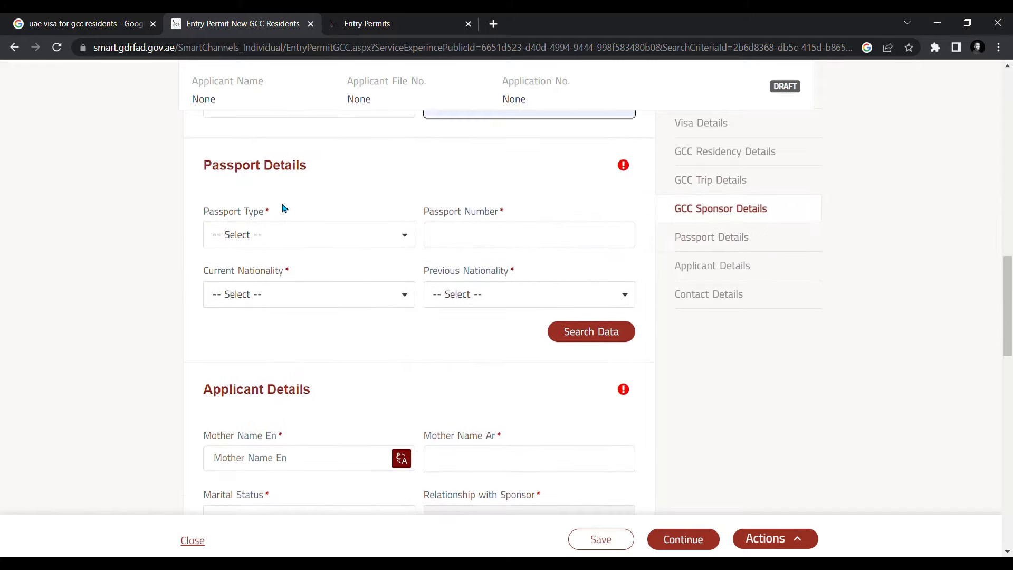
{"action": "left_click", "coordinate": [411, 240]}
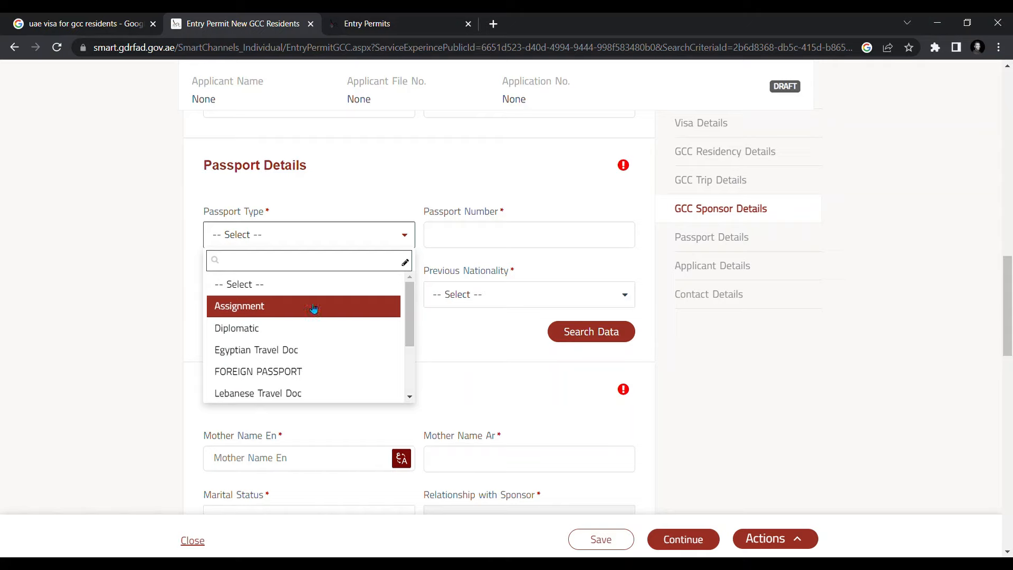
{"action": "scroll", "coordinate": [313, 308], "scroll_direction": "down", "scroll_amount": 2}
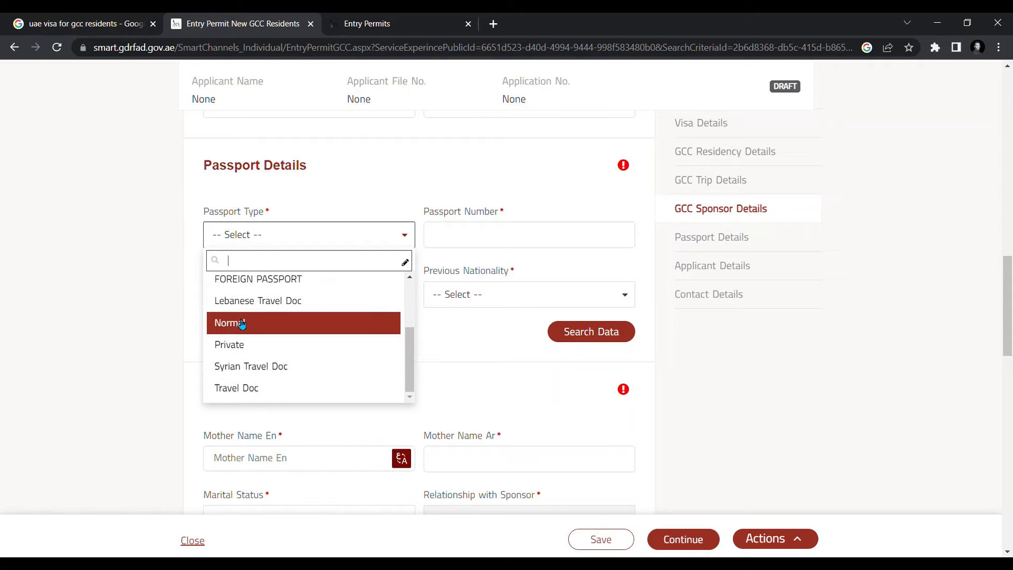
{"action": "scroll", "coordinate": [292, 336], "scroll_direction": "down", "scroll_amount": 1}
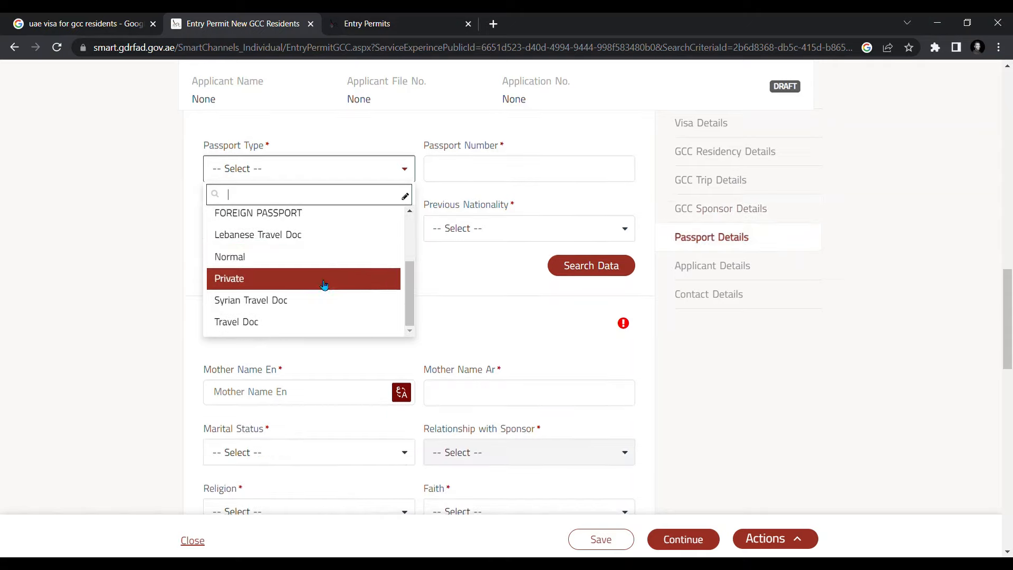
{"action": "scroll", "coordinate": [409, 302], "scroll_direction": "up", "scroll_amount": 4}
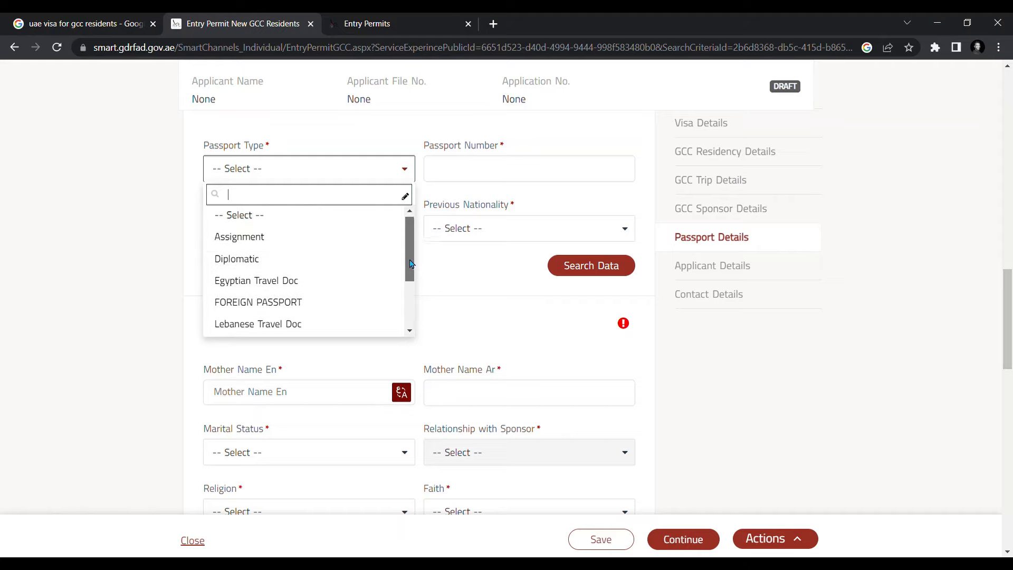
{"action": "scroll", "coordinate": [310, 260], "scroll_direction": "down", "scroll_amount": 2}
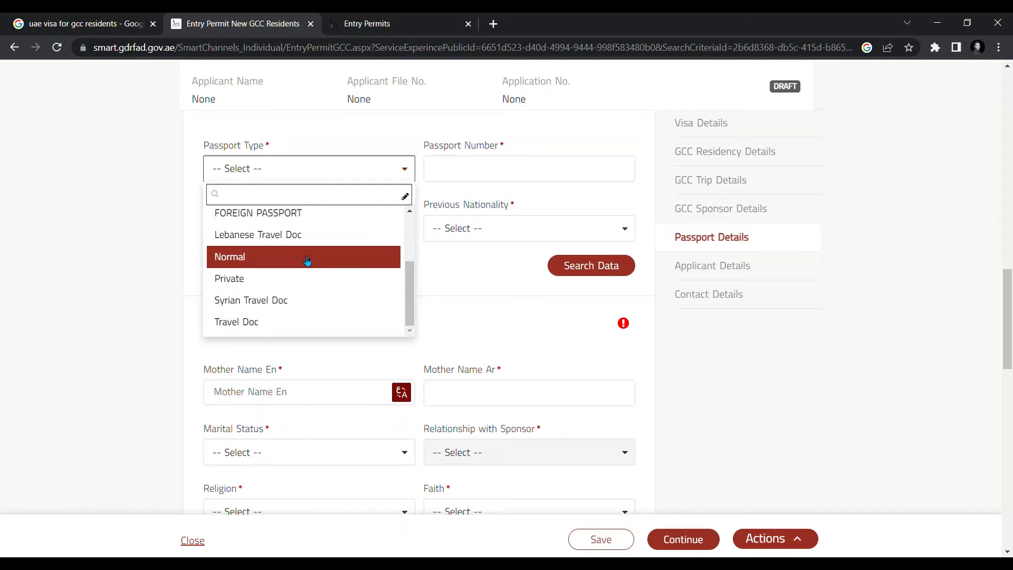
{"action": "left_click", "coordinate": [251, 261]}
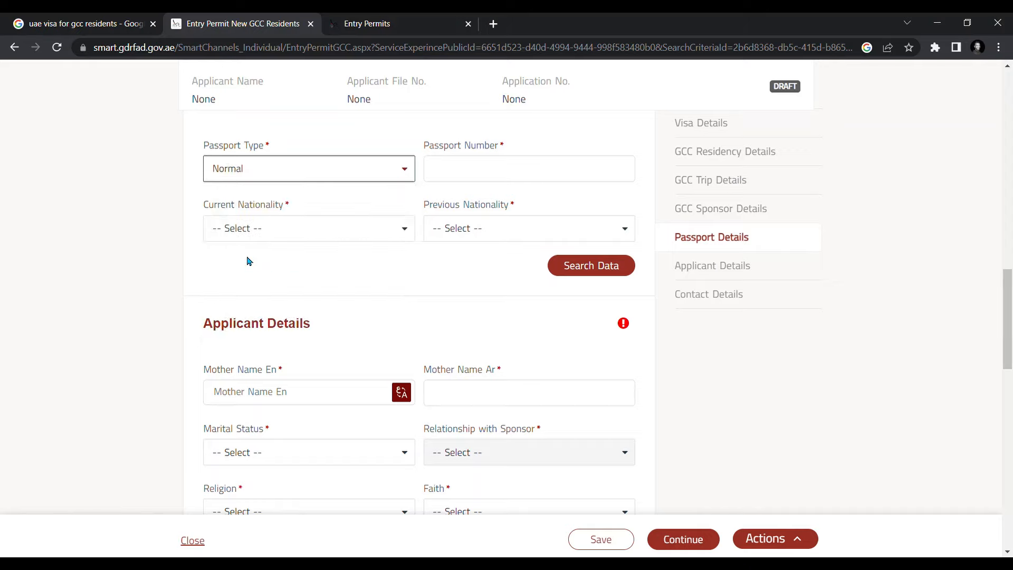
{"action": "left_click", "coordinate": [449, 169]}
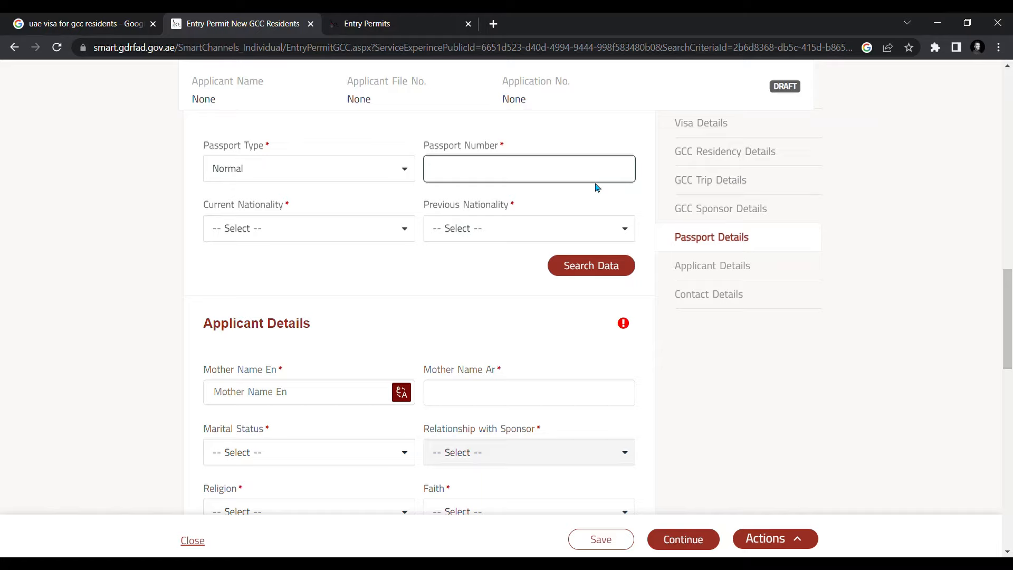
{"action": "left_click", "coordinate": [375, 262]}
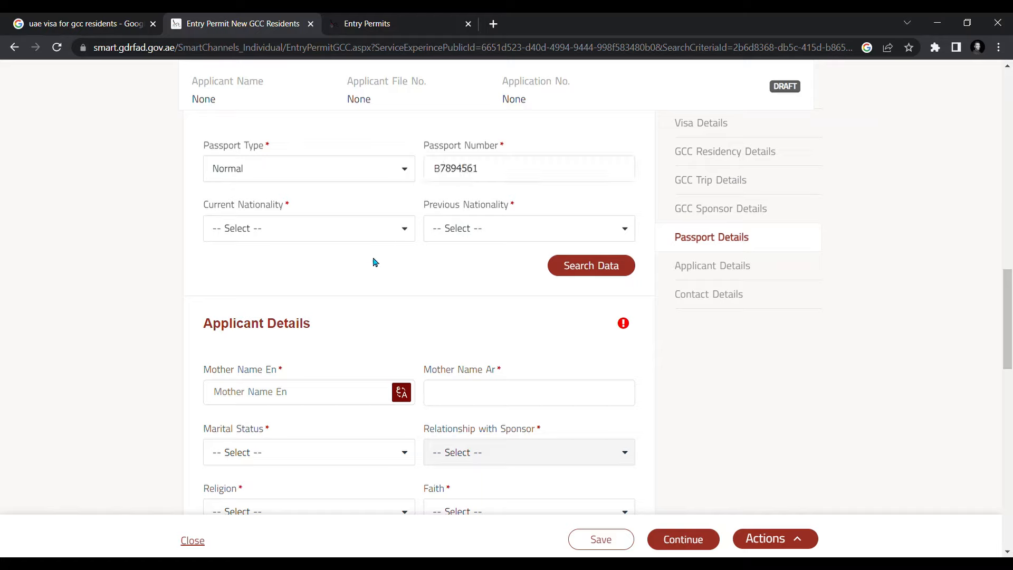
- Set both current and previous nationality to 205 - INDIA
{"action": "left_click", "coordinate": [411, 236]}
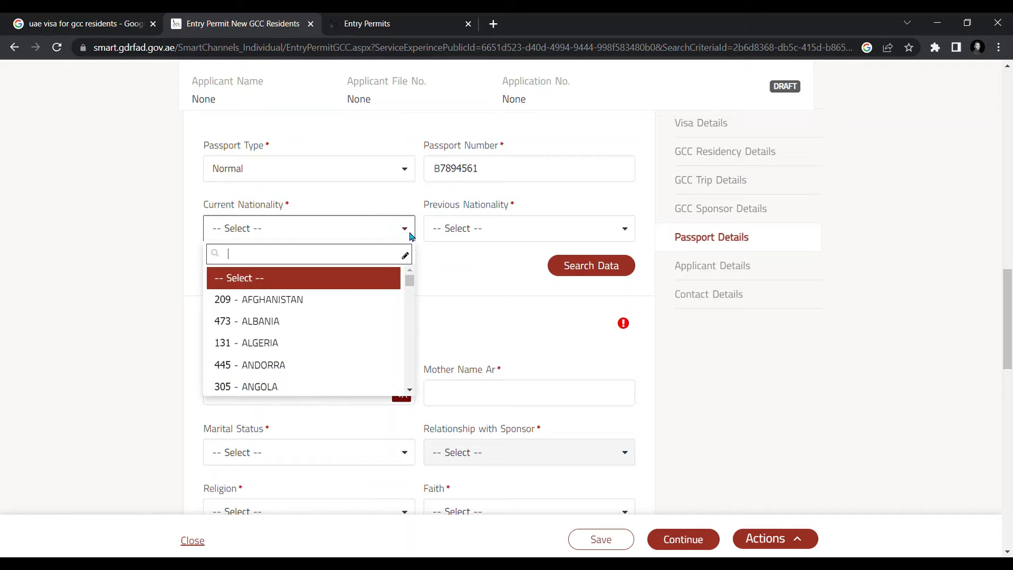
{"action": "type", "text": "in"}
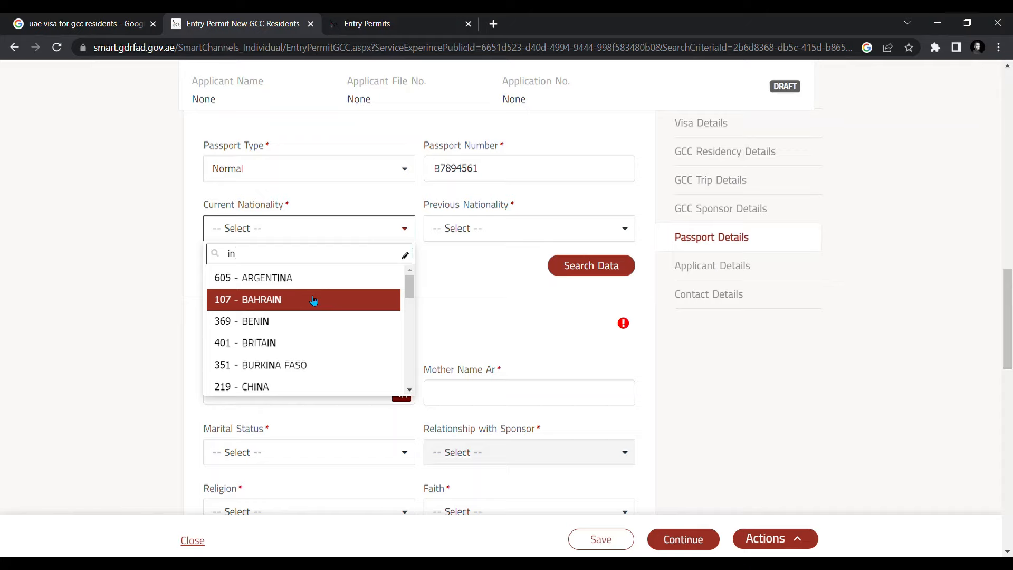
{"action": "type", "text": "d"}
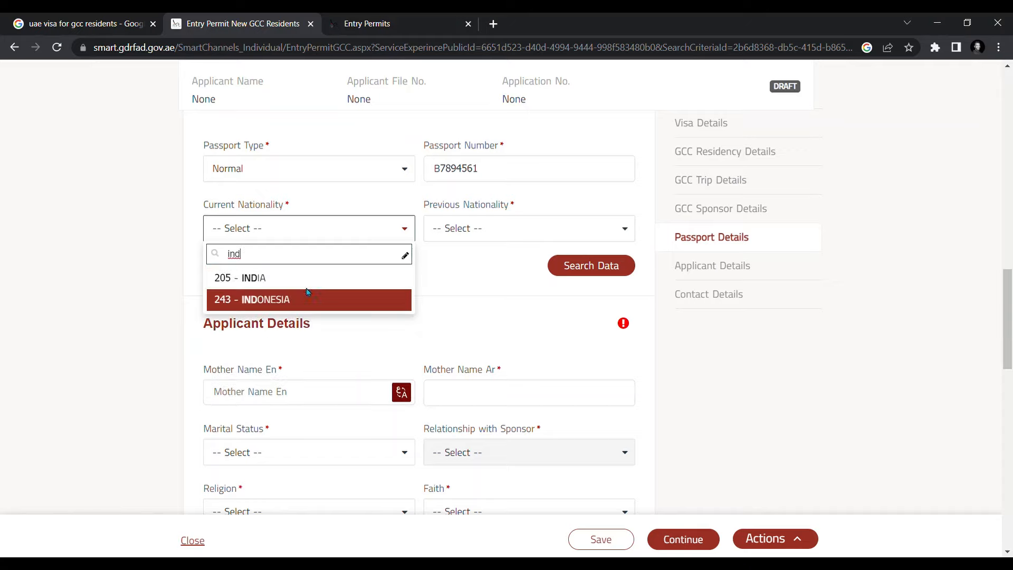
{"action": "left_click", "coordinate": [287, 279]}
{"action": "left_click", "coordinate": [529, 228]}
{"action": "type", "text": "ind"}
{"action": "left_click", "coordinate": [508, 279]}
{"action": "scroll", "coordinate": [390, 208], "scroll_direction": "up", "scroll_amount": 2}
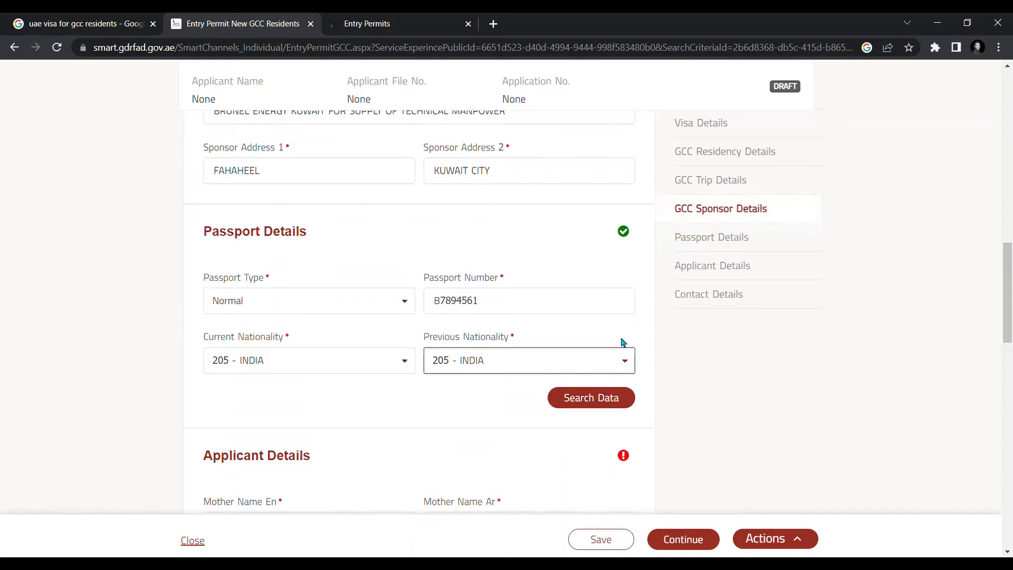
- Search the passport data, dismiss 'No data found', and choose Enter Manually
{"action": "left_click", "coordinate": [574, 402]}
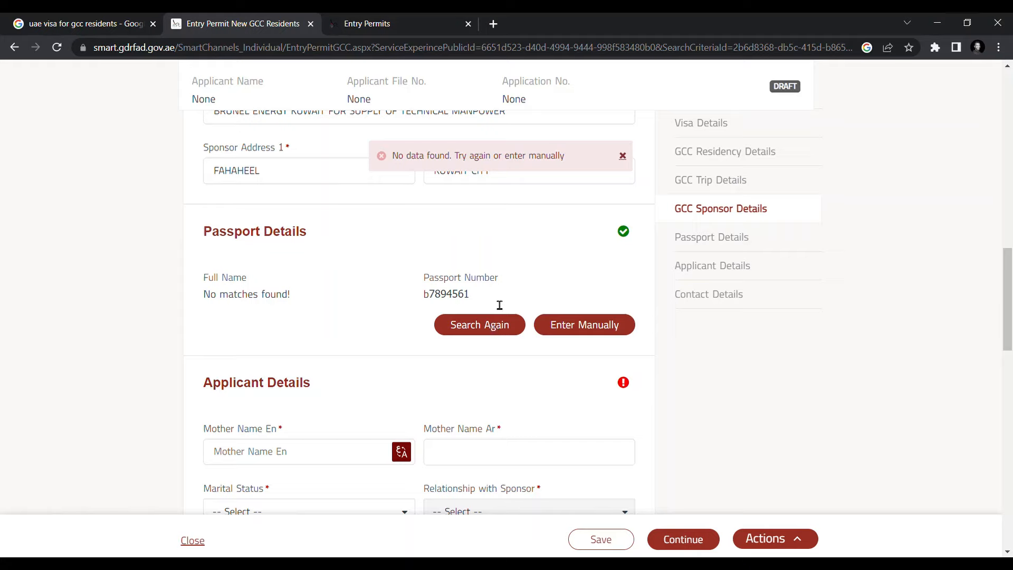
{"action": "left_click", "coordinate": [623, 156]}
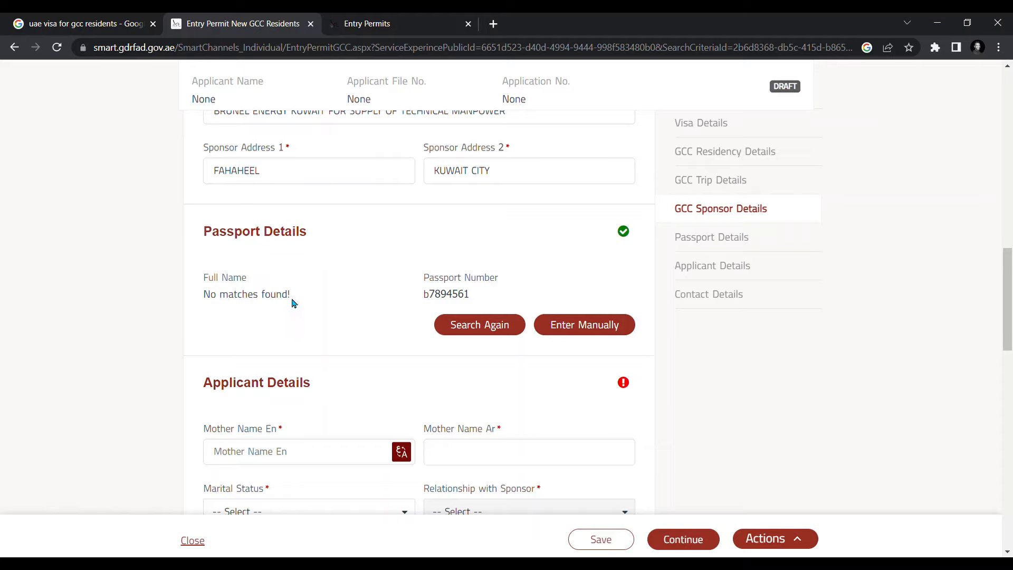
{"action": "left_click", "coordinate": [577, 331]}
{"action": "scroll", "coordinate": [554, 328], "scroll_direction": "down", "scroll_amount": 4}
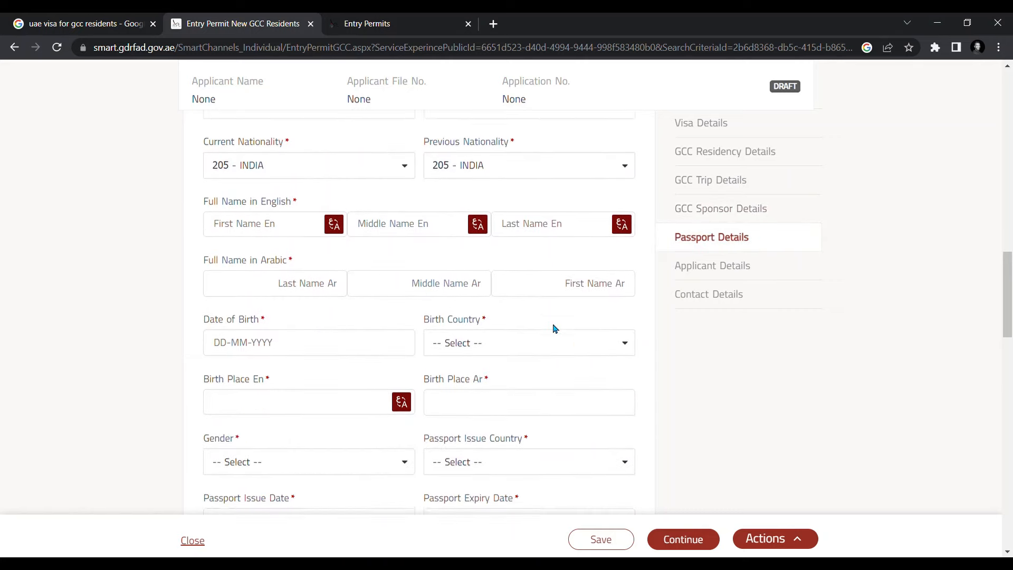
- Fill the applicant's English first name from the saved suggestion
{"action": "left_click", "coordinate": [258, 226]}
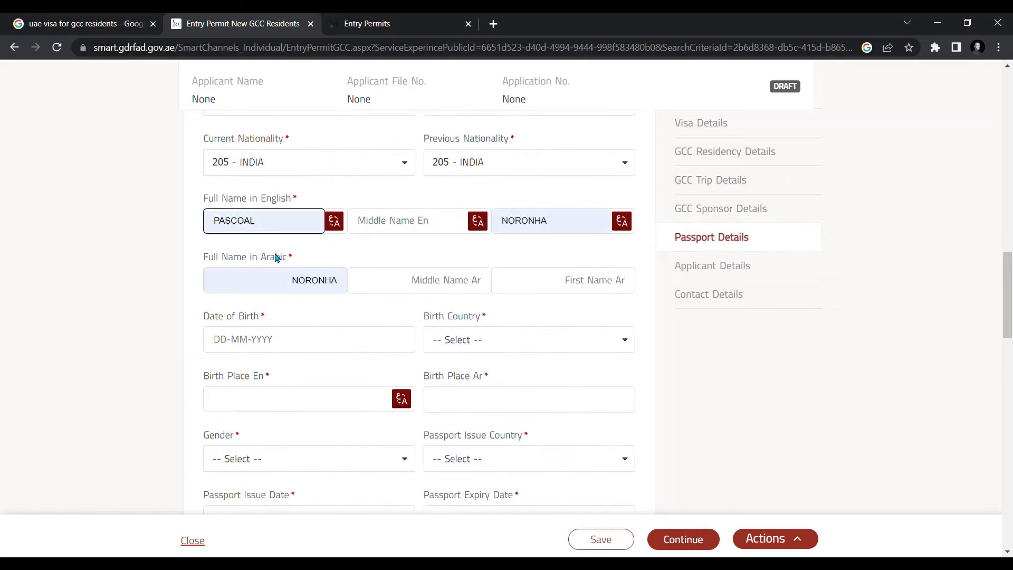
{"action": "left_click", "coordinate": [276, 256]}
{"action": "scroll", "coordinate": [290, 317], "scroll_direction": "down", "scroll_amount": 10}
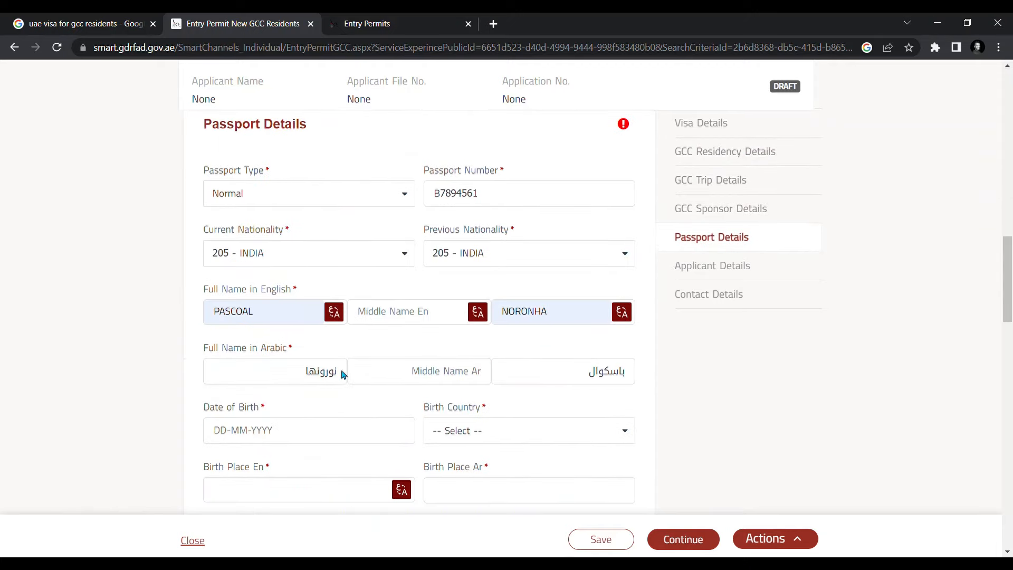
{"action": "scroll", "coordinate": [287, 337], "scroll_direction": "up", "scroll_amount": 5}
{"action": "scroll", "coordinate": [287, 336], "scroll_direction": "down", "scroll_amount": 5}
{"action": "scroll", "coordinate": [295, 376], "scroll_direction": "down", "scroll_amount": 2}
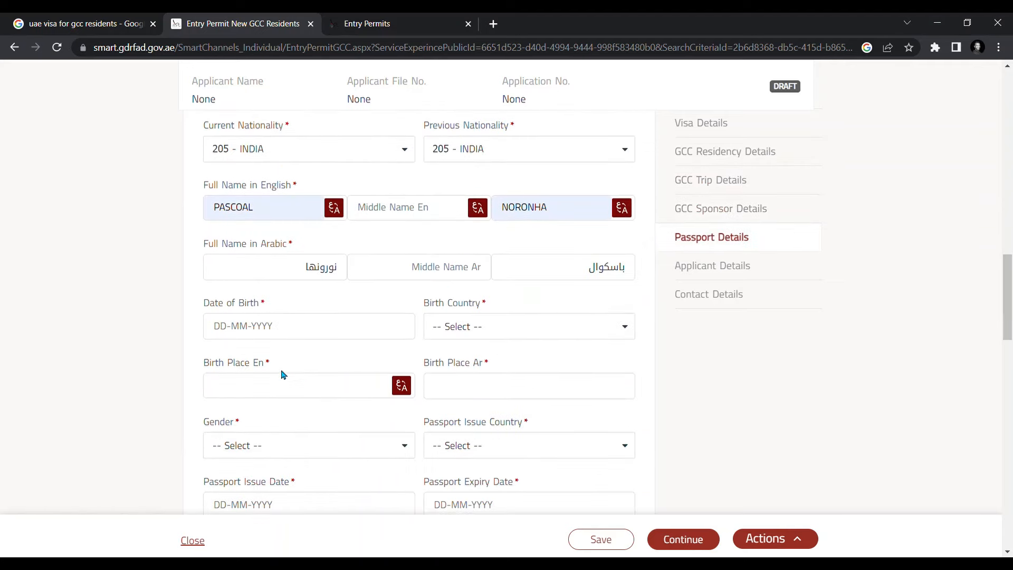
- Enter the date of birth 20-08-1977
{"action": "left_click", "coordinate": [258, 334]}
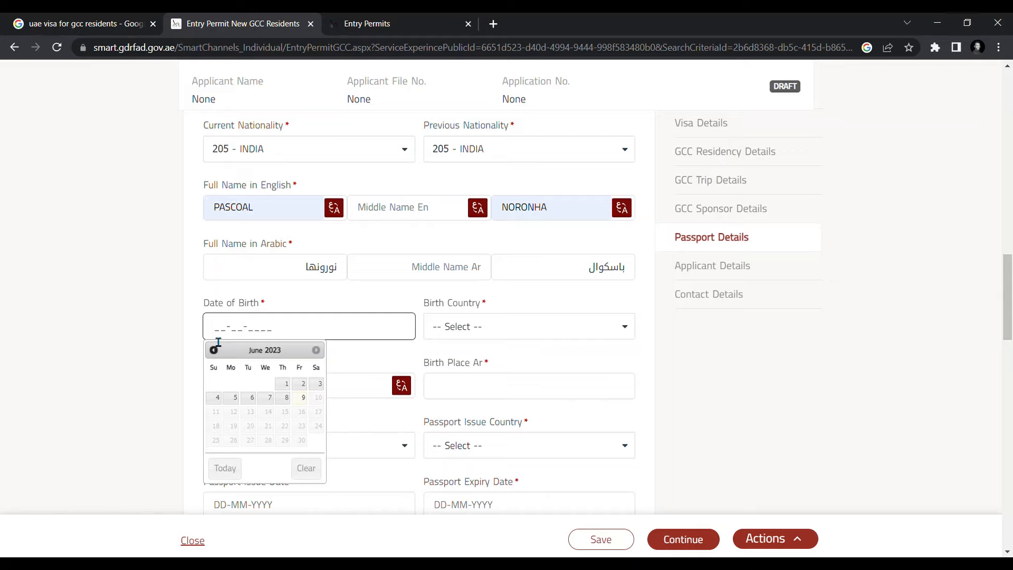
{"action": "type", "text": "20081977"}
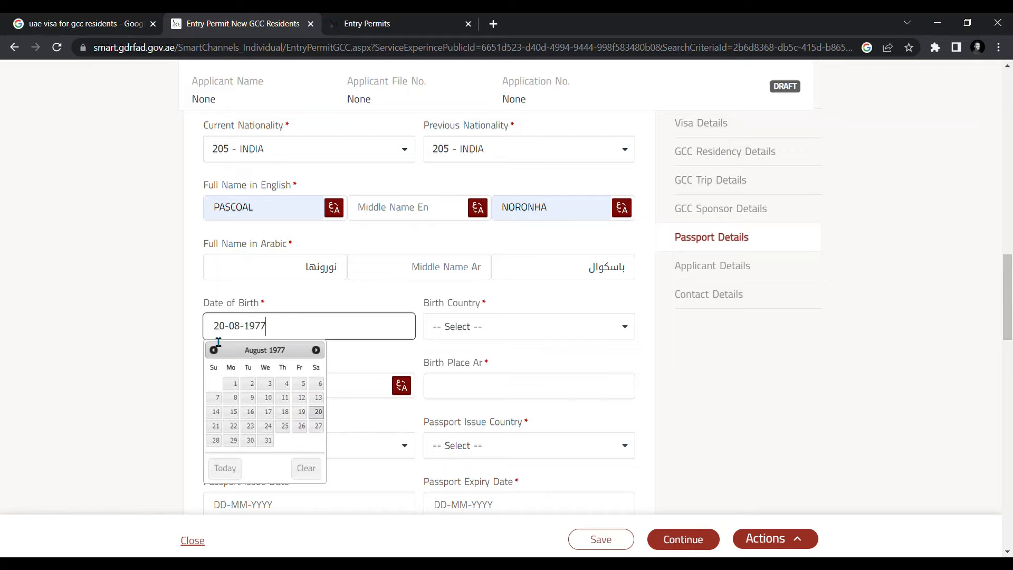
{"action": "left_click", "coordinate": [287, 391]}
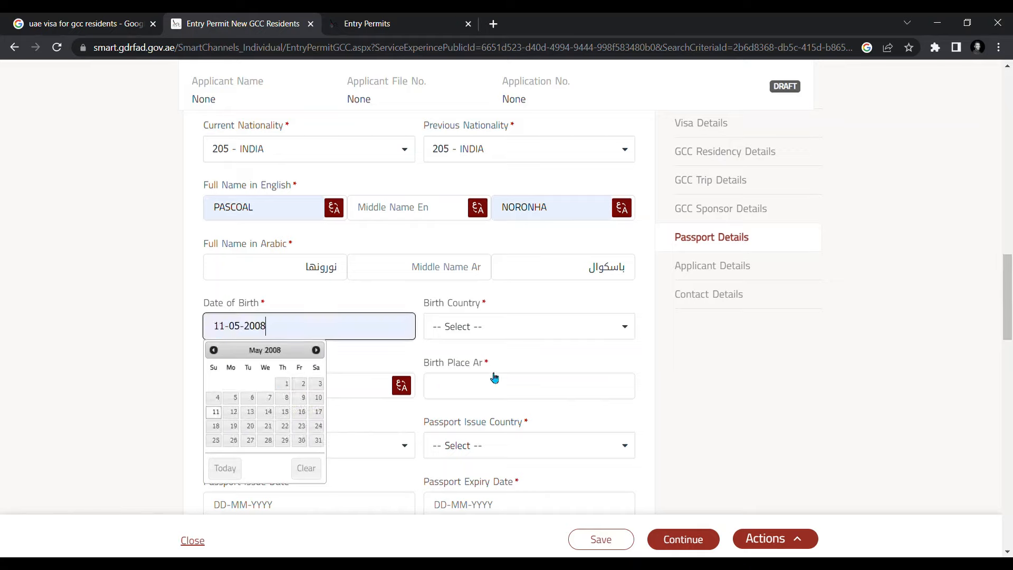
- Set birth country to INDIA and fill the suggested English birth place
{"action": "left_click", "coordinate": [506, 333]}
{"action": "type", "text": "india"}
{"action": "left_click", "coordinate": [490, 381]}
{"action": "left_click", "coordinate": [302, 386]}
{"action": "left_click", "coordinate": [304, 444]}
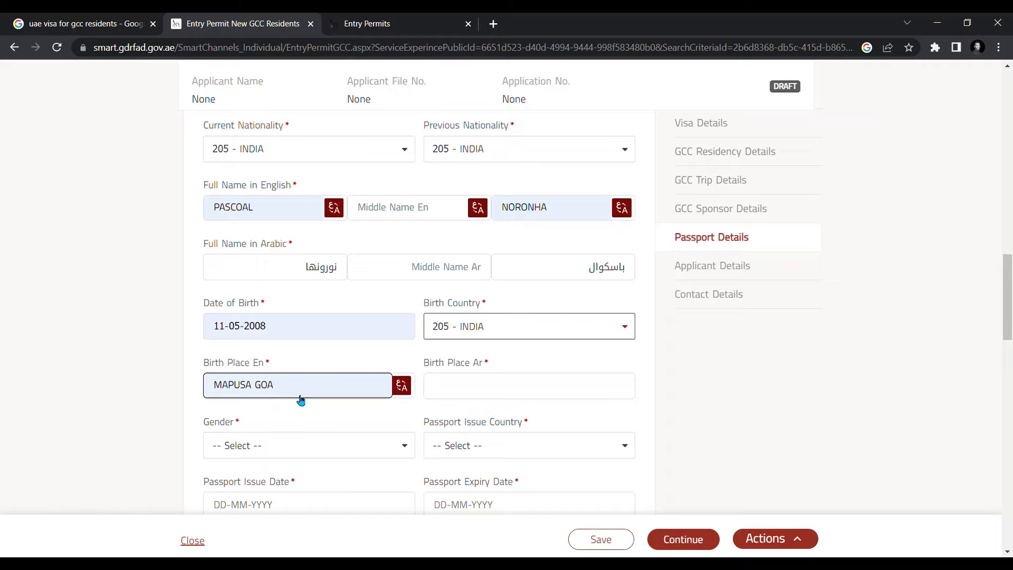
- Change birth country to 105 - KUWAIT and replace the English birth place with KUWAIT
{"action": "left_click", "coordinate": [494, 331]}
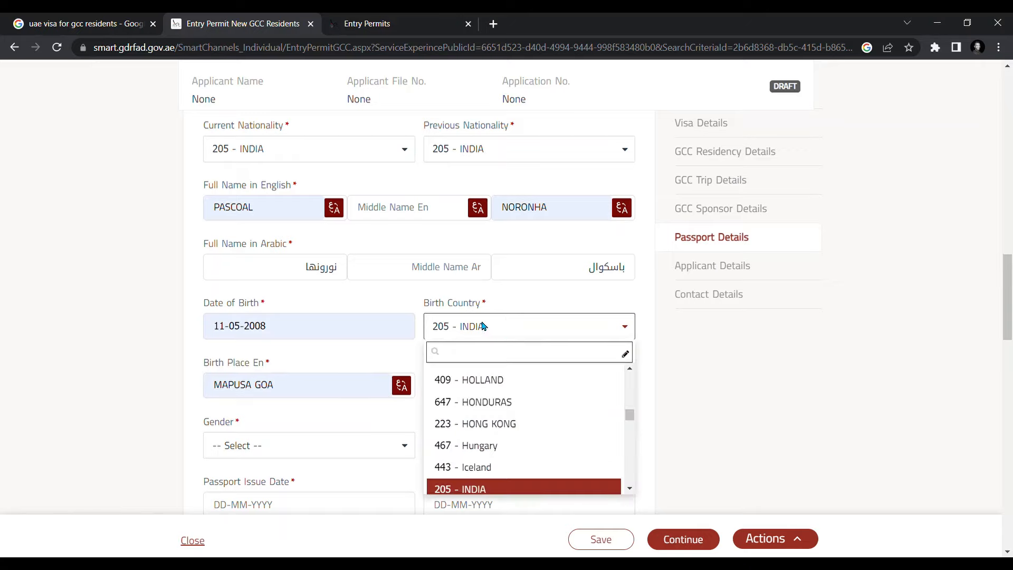
{"action": "type", "text": "kuw"}
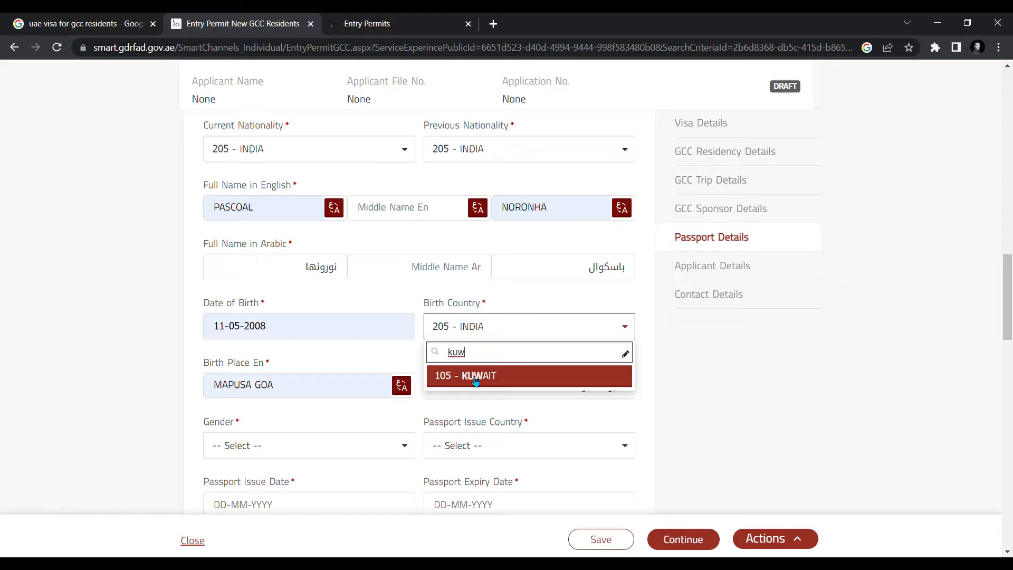
{"action": "left_click", "coordinate": [474, 376]}
{"action": "left_click", "coordinate": [332, 397]}
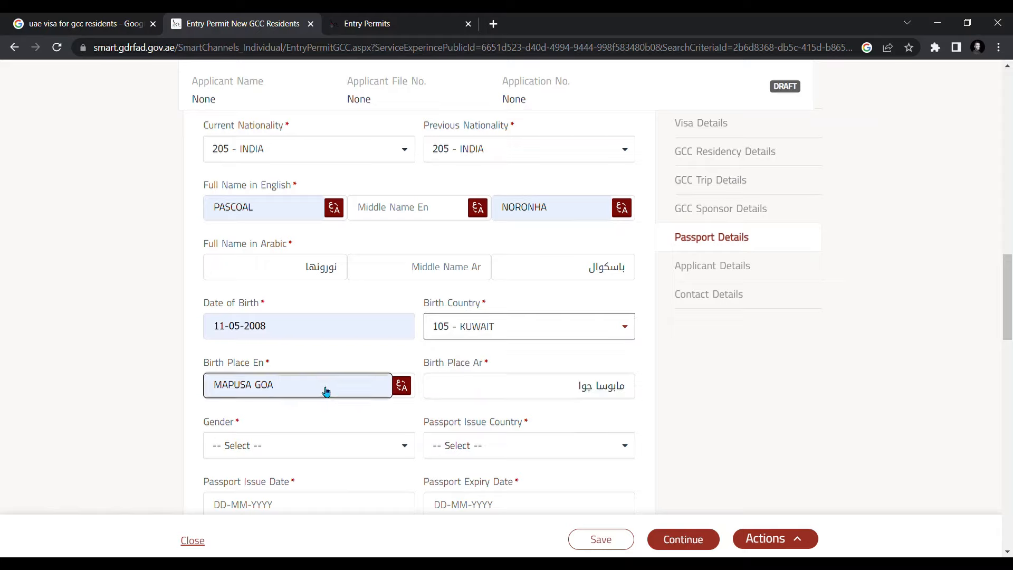
{"action": "left_click_drag", "start_coordinate": [327, 392], "coordinate": [201, 391]}
{"action": "type", "text": "KUWAIT"}
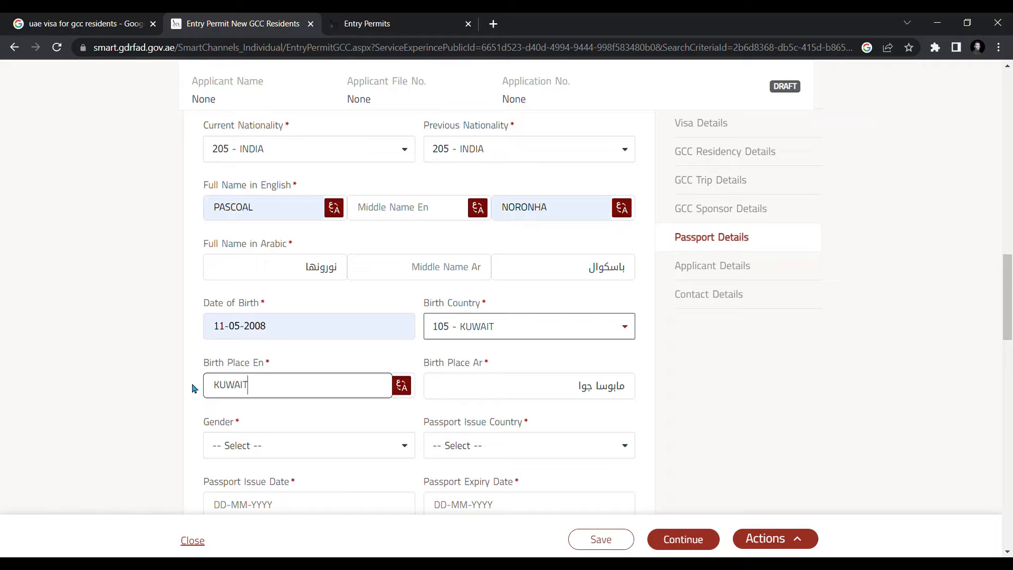
{"action": "left_click", "coordinate": [45, 358]}
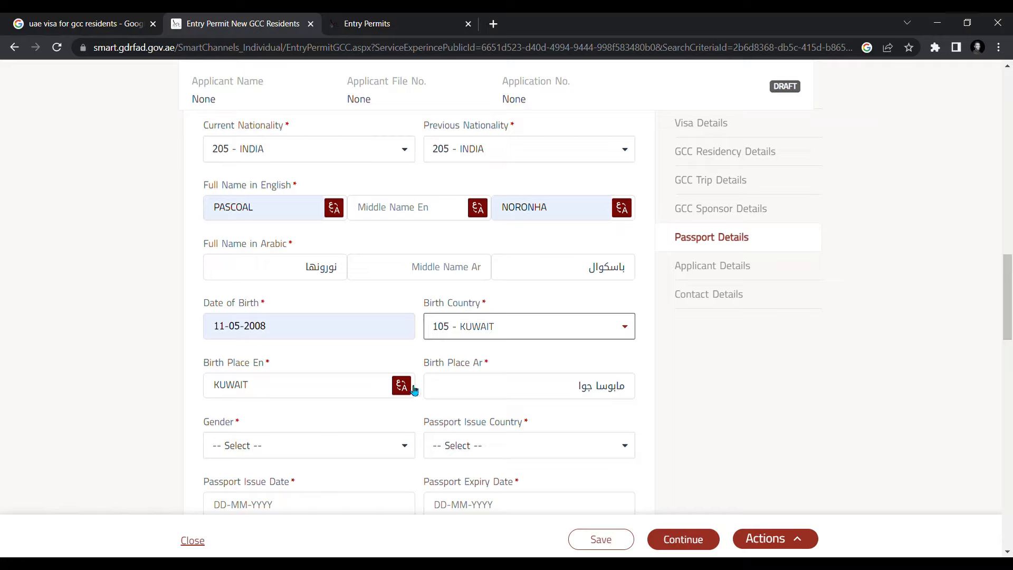
{"action": "scroll", "coordinate": [475, 393], "scroll_direction": "down", "scroll_amount": 4}
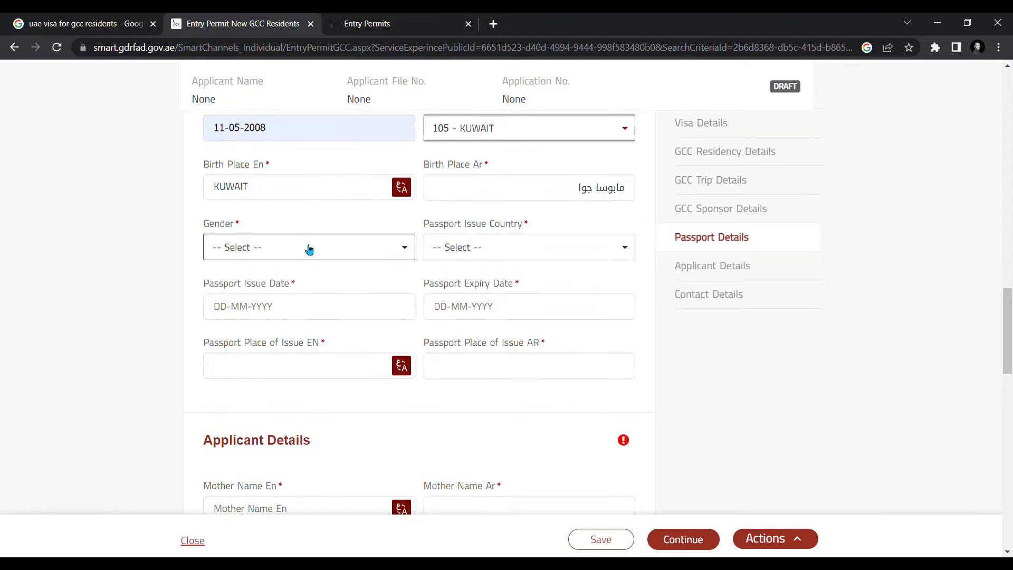
- Choose Male gender, 205 - INDIA as passport issue country, and passport dates 30-12-2014 to 14-12-2027
{"action": "left_click", "coordinate": [308, 247]}
{"action": "left_click", "coordinate": [257, 343]}
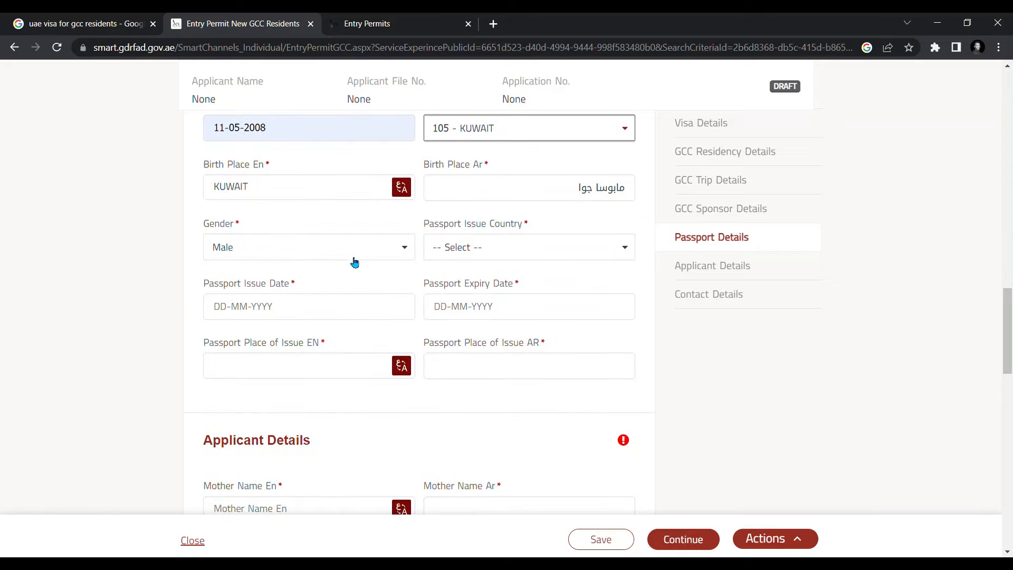
{"action": "left_click", "coordinate": [498, 247]}
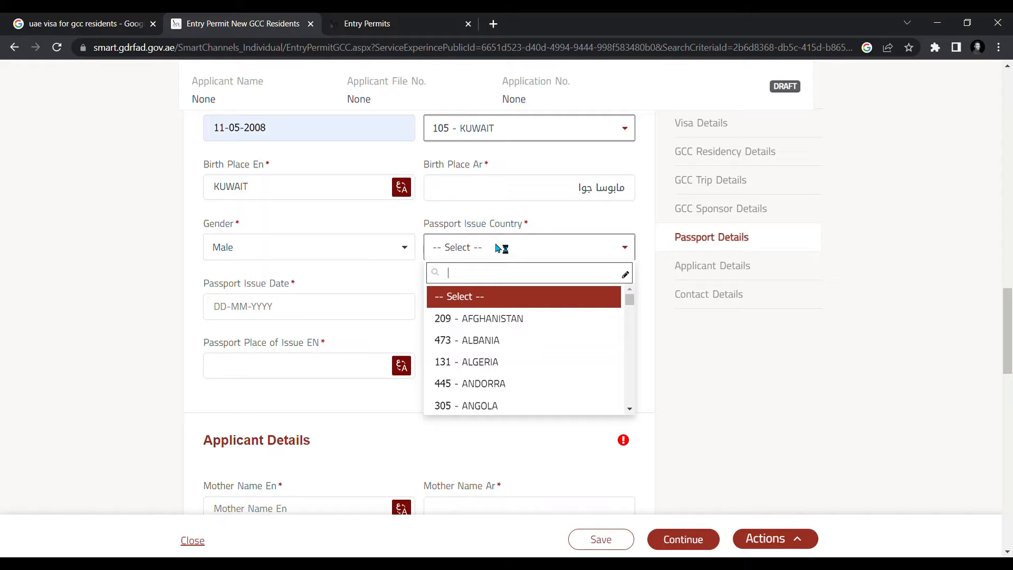
{"action": "type", "text": "ind"}
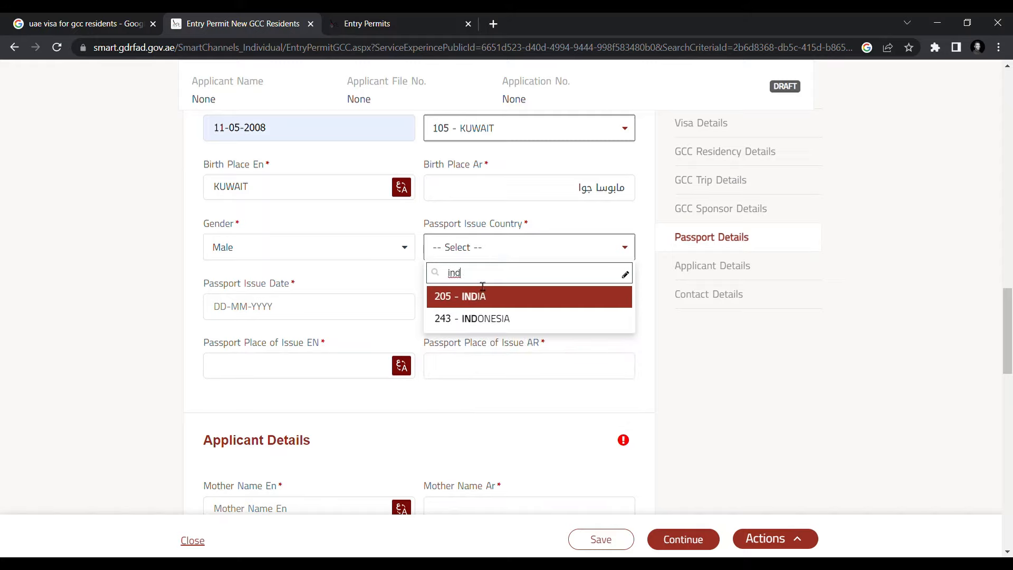
{"action": "left_click", "coordinate": [480, 299]}
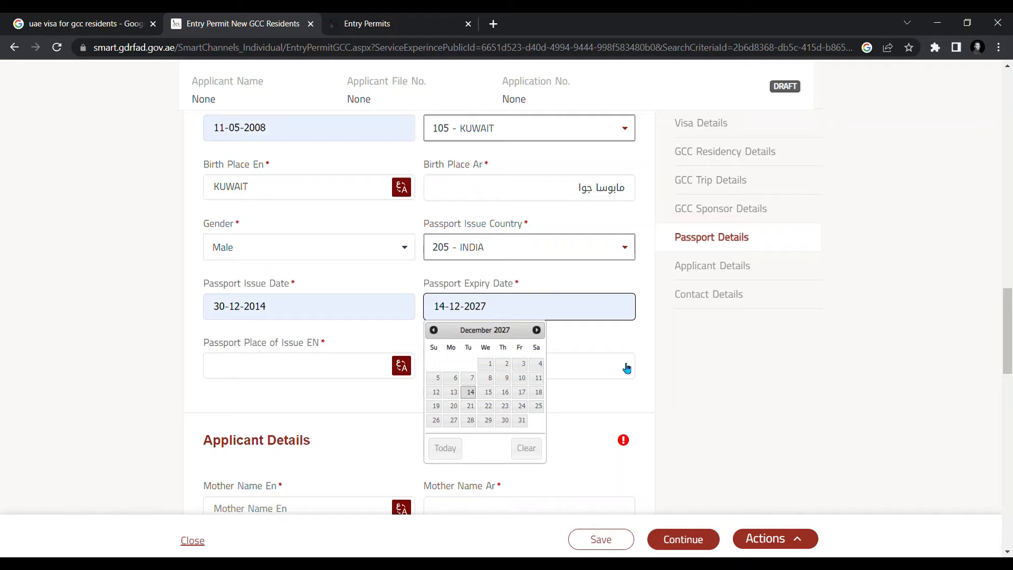
{"action": "left_click", "coordinate": [625, 364]}
- Fill KUWAIT as the English passport place of issue and translate it into Arabic
{"action": "scroll", "coordinate": [657, 336], "scroll_direction": "down", "scroll_amount": 1}
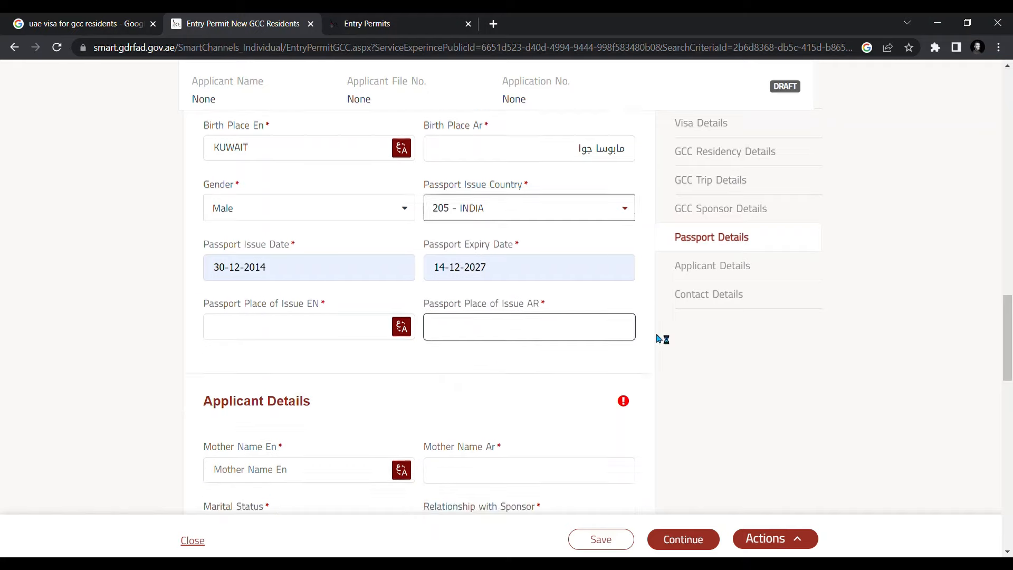
{"action": "scroll", "coordinate": [662, 339], "scroll_direction": "down", "scroll_amount": 2}
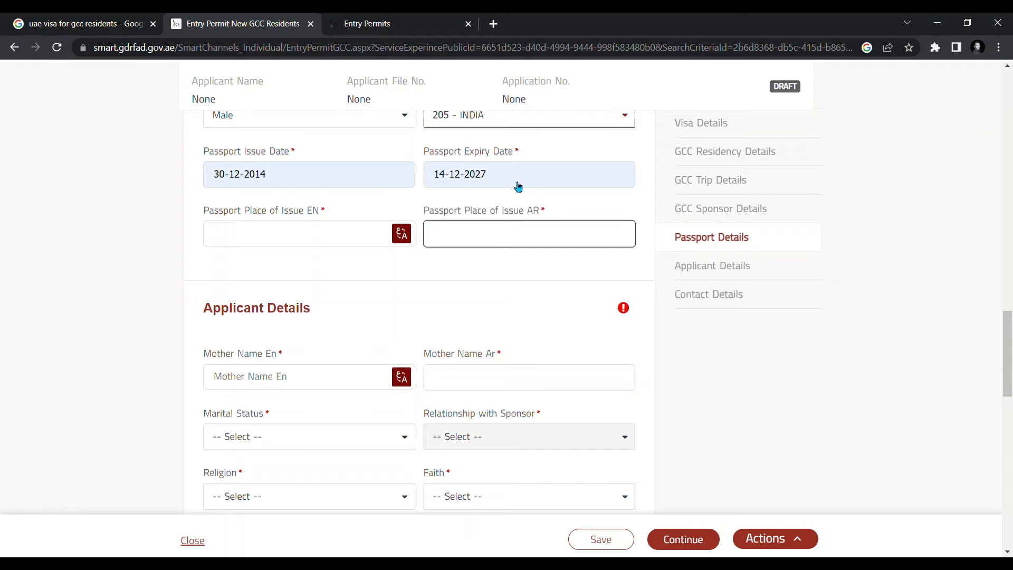
{"action": "scroll", "coordinate": [515, 185], "scroll_direction": "down", "scroll_amount": 1}
{"action": "scroll", "coordinate": [515, 186], "scroll_direction": "up", "scroll_amount": 2}
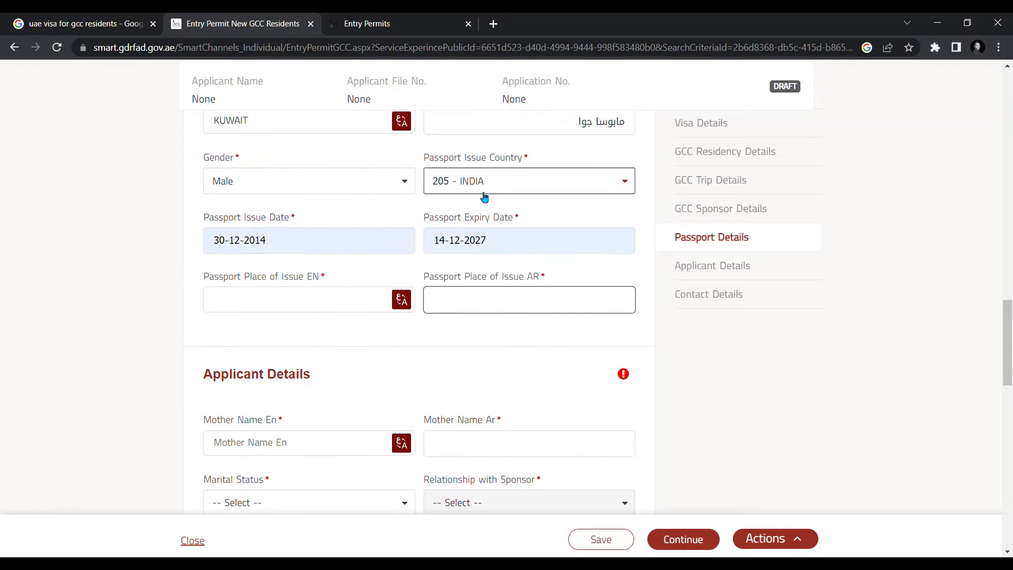
{"action": "scroll", "coordinate": [427, 231], "scroll_direction": "up", "scroll_amount": 2}
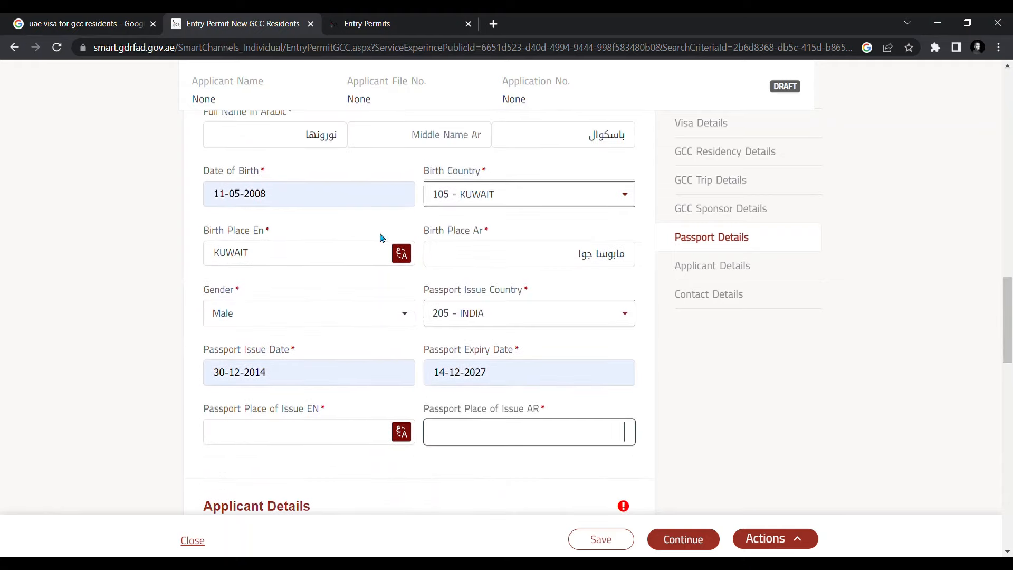
{"action": "scroll", "coordinate": [370, 230], "scroll_direction": "up", "scroll_amount": 2}
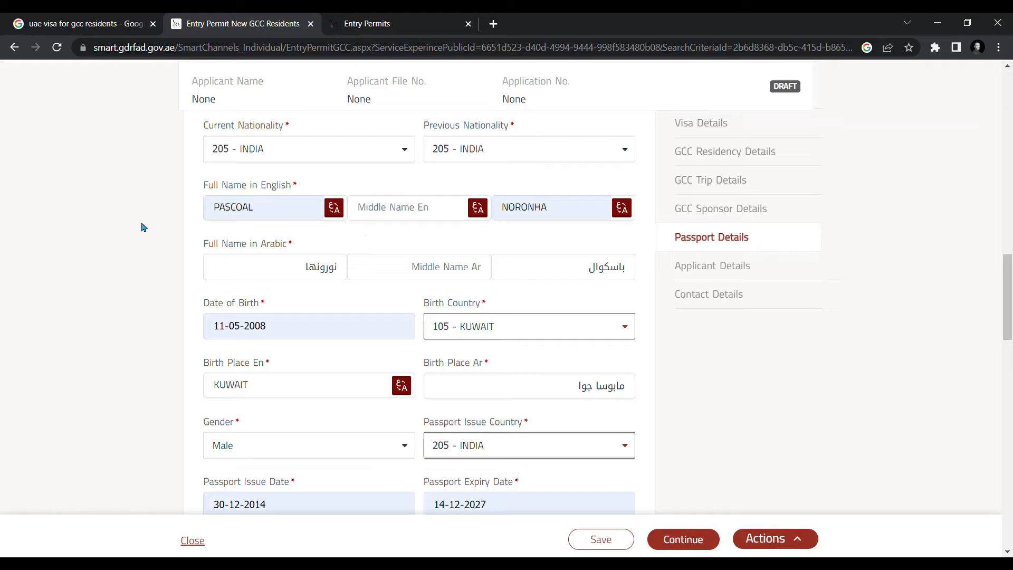
{"action": "scroll", "coordinate": [491, 255], "scroll_direction": "down", "scroll_amount": 1}
{"action": "scroll", "coordinate": [493, 257], "scroll_direction": "down", "scroll_amount": 2}
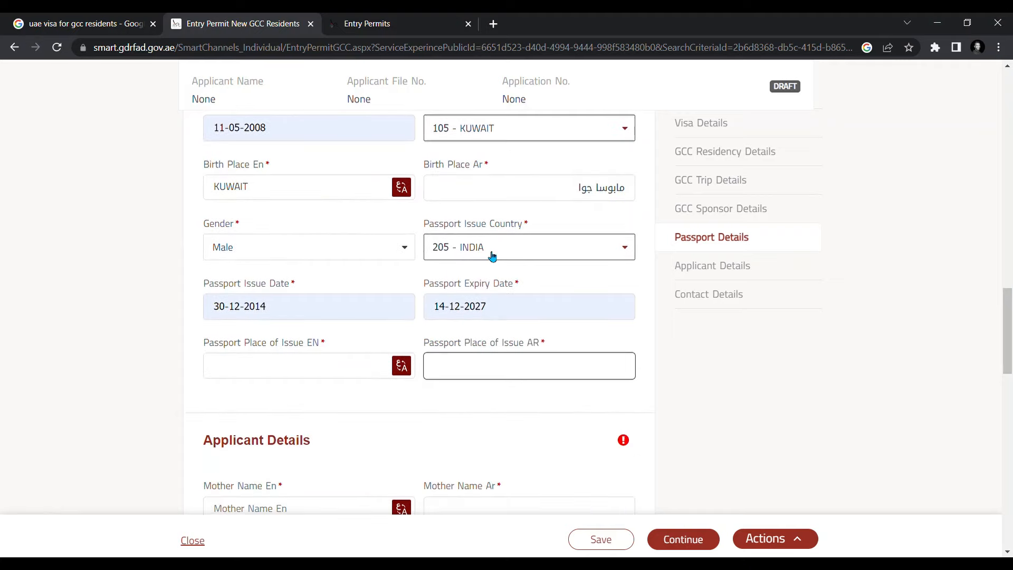
{"action": "scroll", "coordinate": [491, 256], "scroll_direction": "down", "scroll_amount": 3}
{"action": "scroll", "coordinate": [416, 242], "scroll_direction": "up", "scroll_amount": 1}
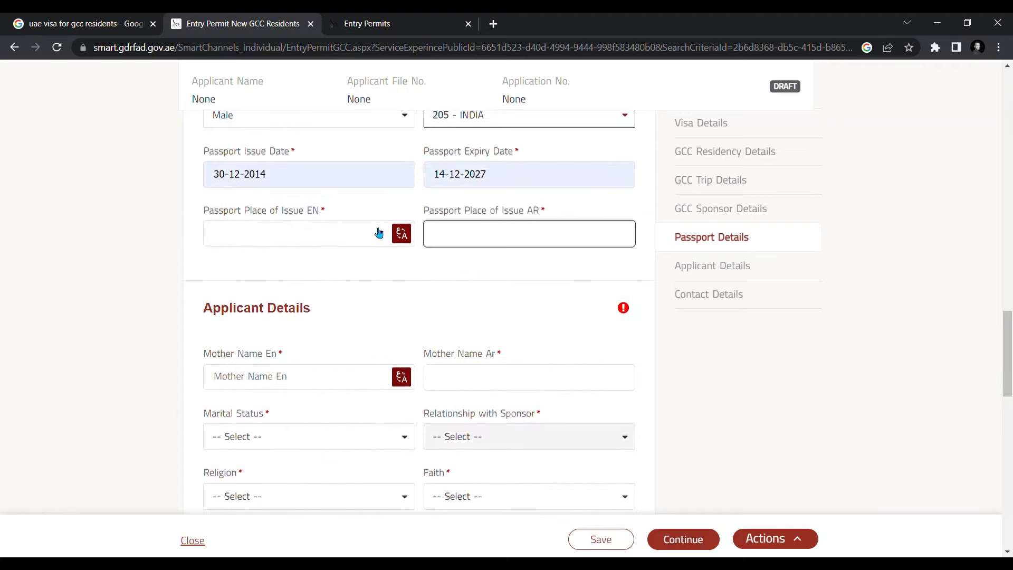
{"action": "scroll", "coordinate": [482, 250], "scroll_direction": "up", "scroll_amount": 1}
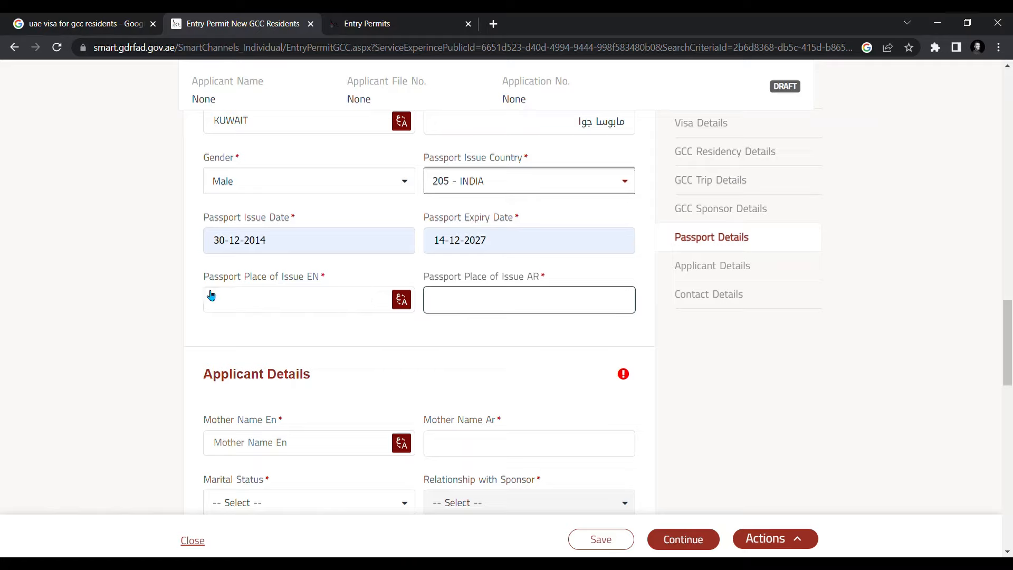
{"action": "left_click", "coordinate": [270, 308]}
{"action": "left_click", "coordinate": [292, 329]}
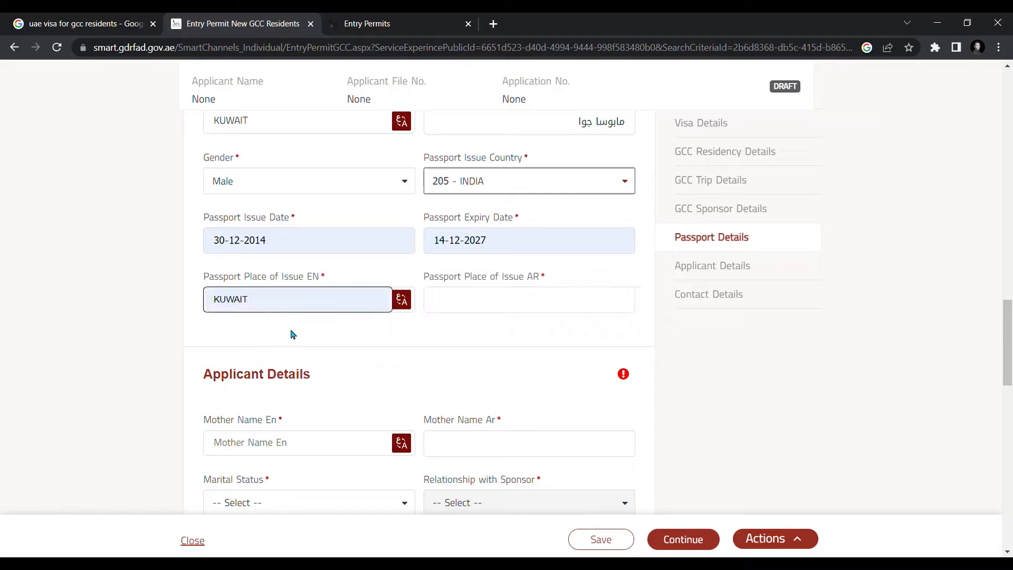
{"action": "left_click", "coordinate": [408, 300]}
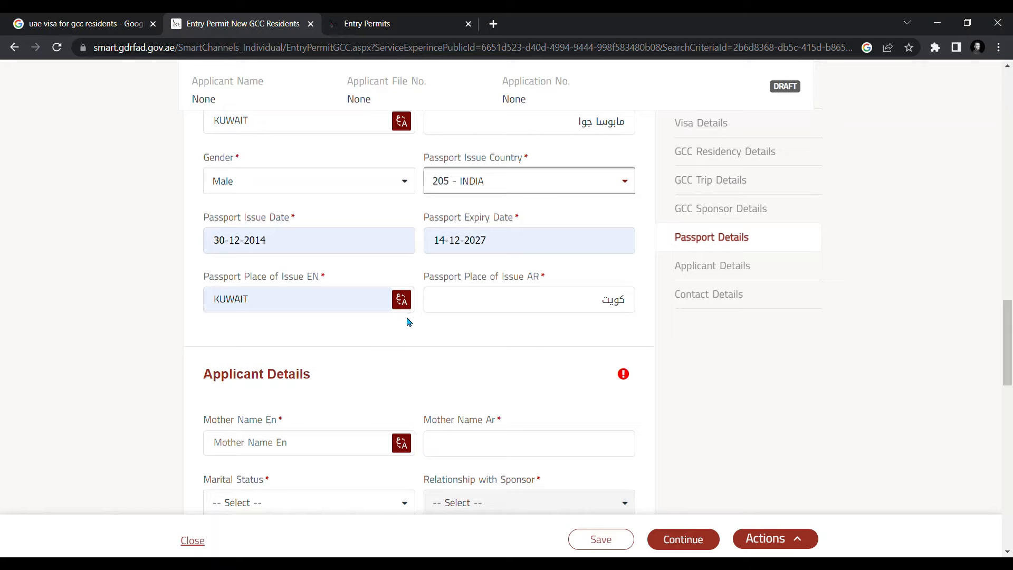
{"action": "scroll", "coordinate": [449, 305], "scroll_direction": "up", "scroll_amount": 2}
{"action": "scroll", "coordinate": [552, 319], "scroll_direction": "down", "scroll_amount": 1}
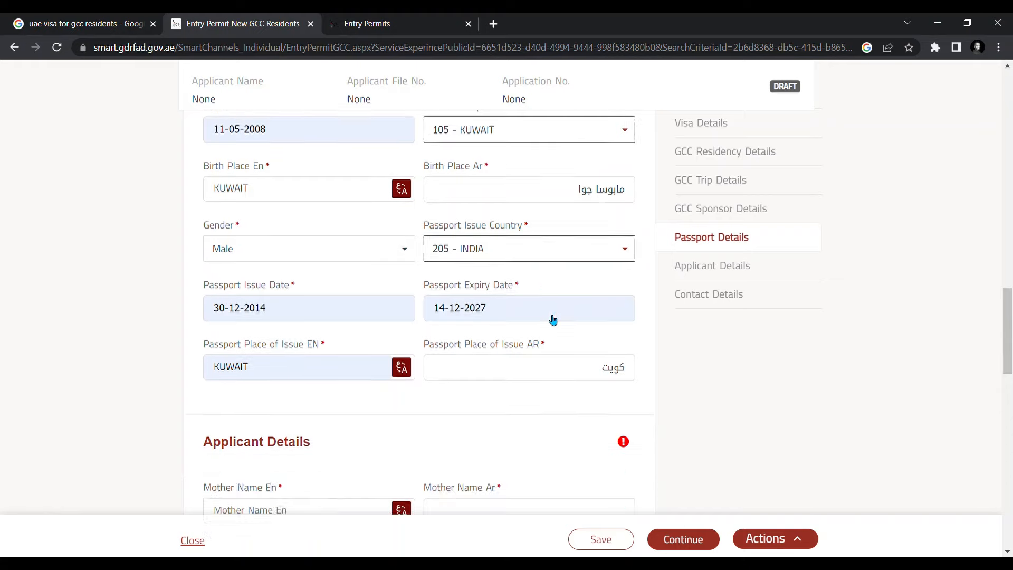
{"action": "scroll", "coordinate": [548, 319], "scroll_direction": "down", "scroll_amount": 2}
{"action": "scroll", "coordinate": [545, 318], "scroll_direction": "up", "scroll_amount": 9}
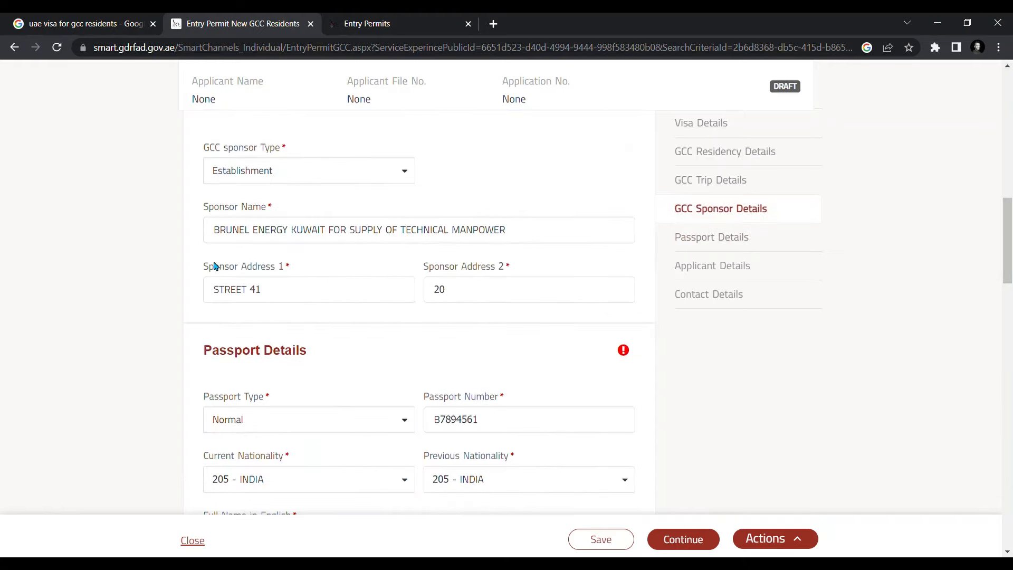
{"action": "scroll", "coordinate": [529, 391], "scroll_direction": "down", "scroll_amount": 4}
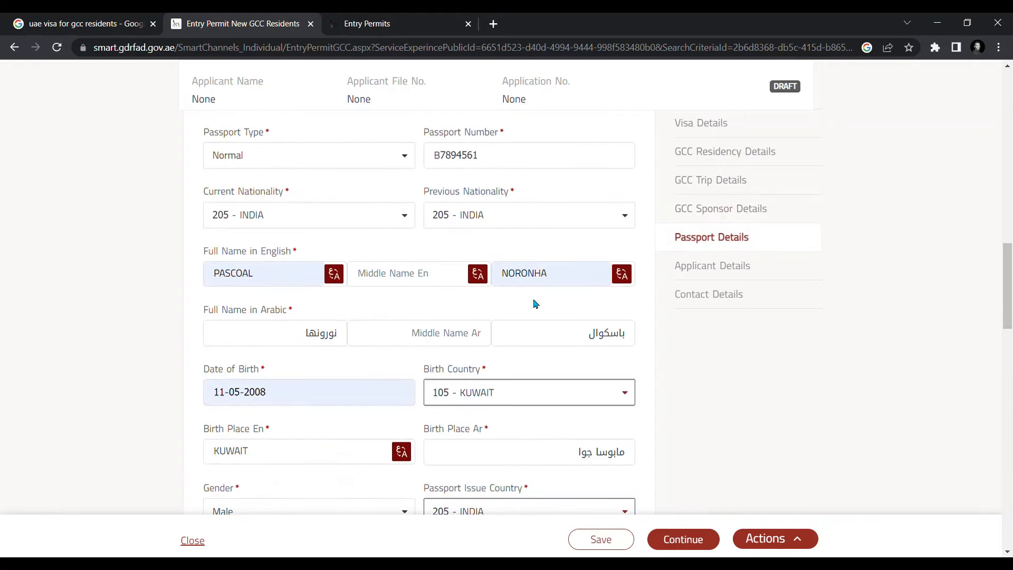
{"action": "scroll", "coordinate": [536, 304], "scroll_direction": "down", "scroll_amount": 2}
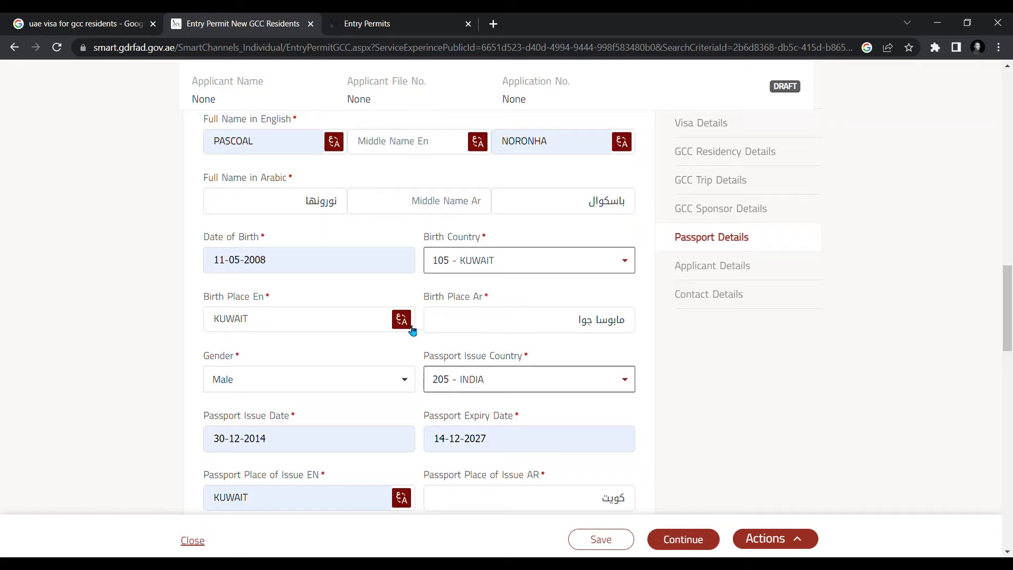
{"action": "scroll", "coordinate": [535, 298], "scroll_direction": "down", "scroll_amount": 3}
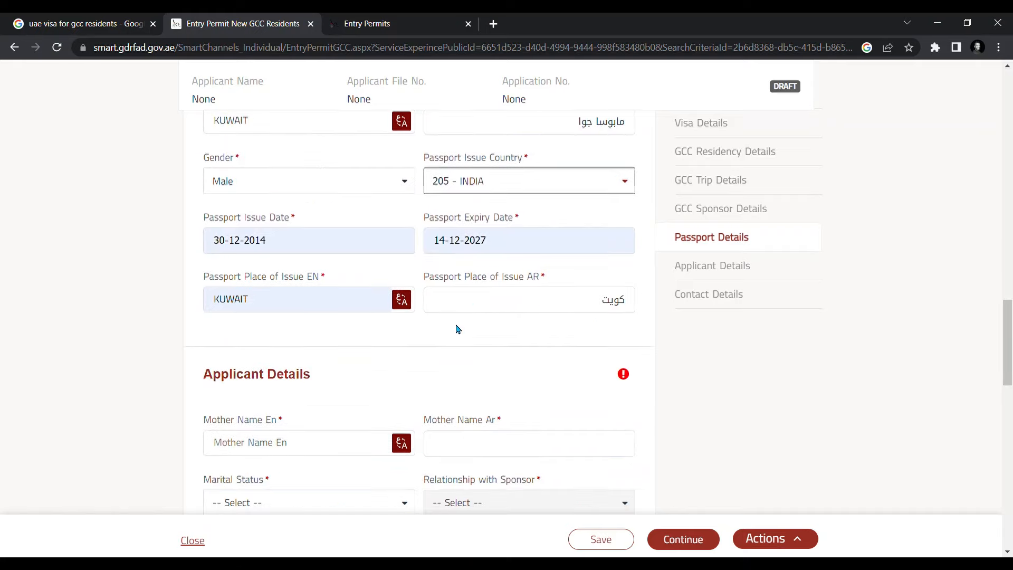
{"action": "scroll", "coordinate": [457, 328], "scroll_direction": "down", "scroll_amount": 2}
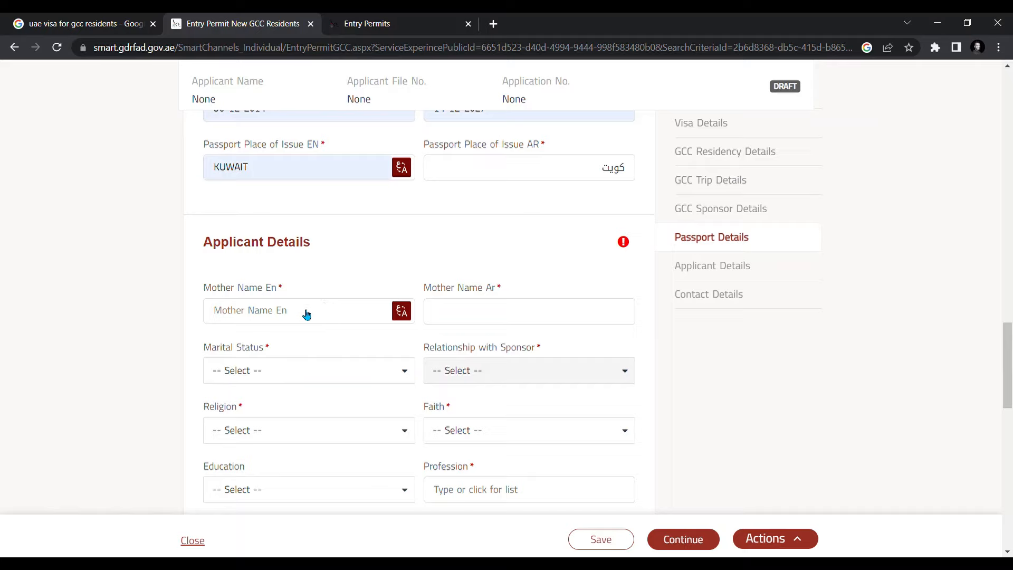
- Fill the mother's English name from the suggestion and translate it into Mother Name Ar
{"action": "left_click", "coordinate": [307, 316]}
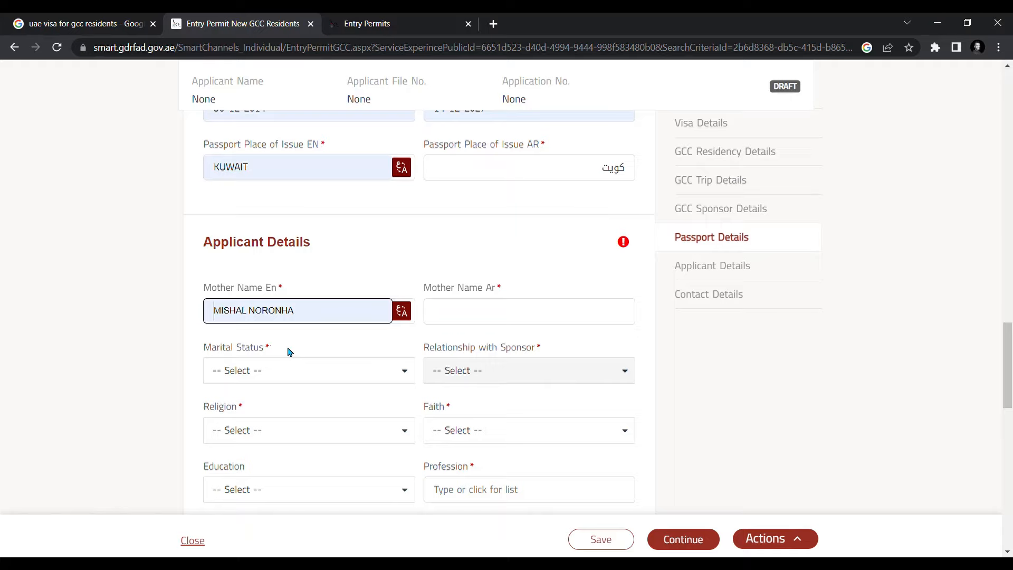
{"action": "left_click", "coordinate": [284, 365]}
{"action": "left_click", "coordinate": [76, 309]}
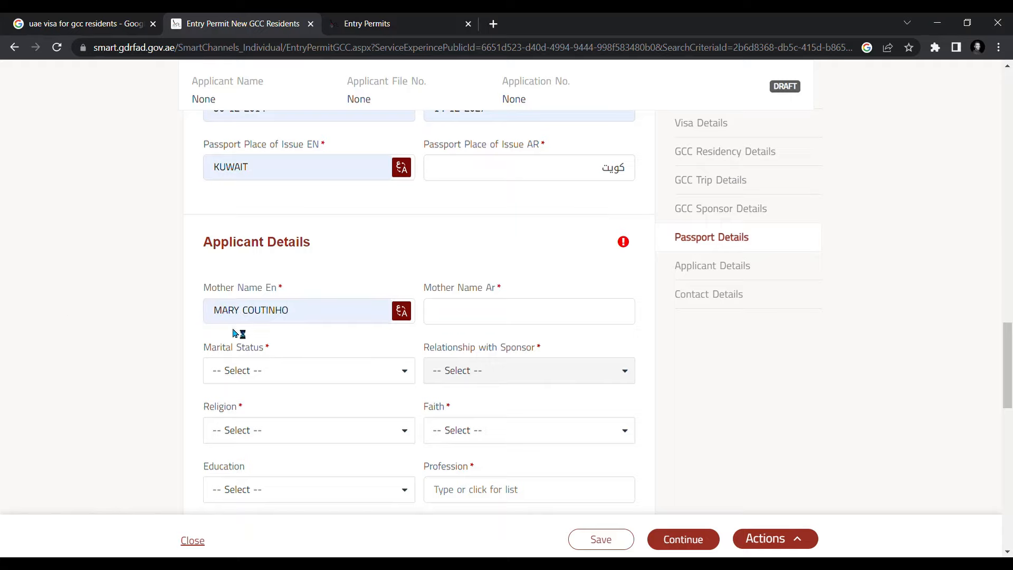
{"action": "left_click", "coordinate": [402, 313]}
{"action": "scroll", "coordinate": [624, 319], "scroll_direction": "down", "scroll_amount": 3}
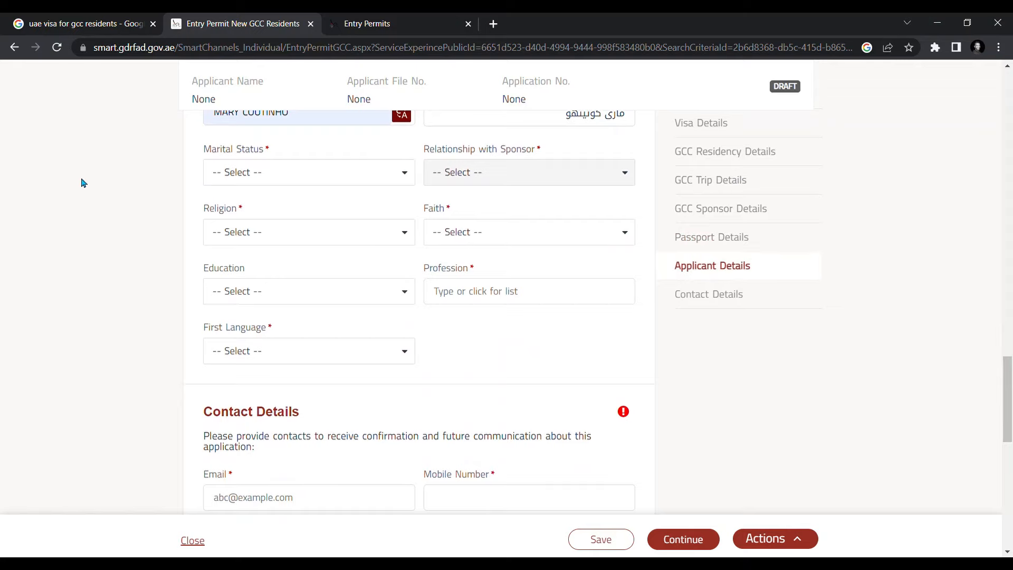
{"action": "scroll", "coordinate": [248, 190], "scroll_direction": "up", "scroll_amount": 2}
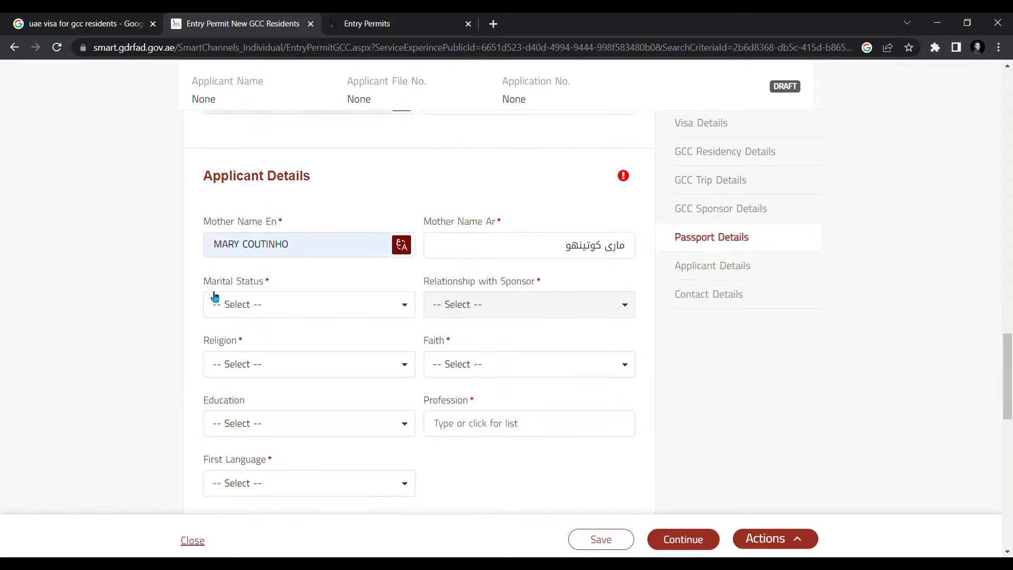
- Choose MARRIED marital status, CHRISTIAN religion and Catholik faith
{"action": "left_click", "coordinate": [311, 309]}
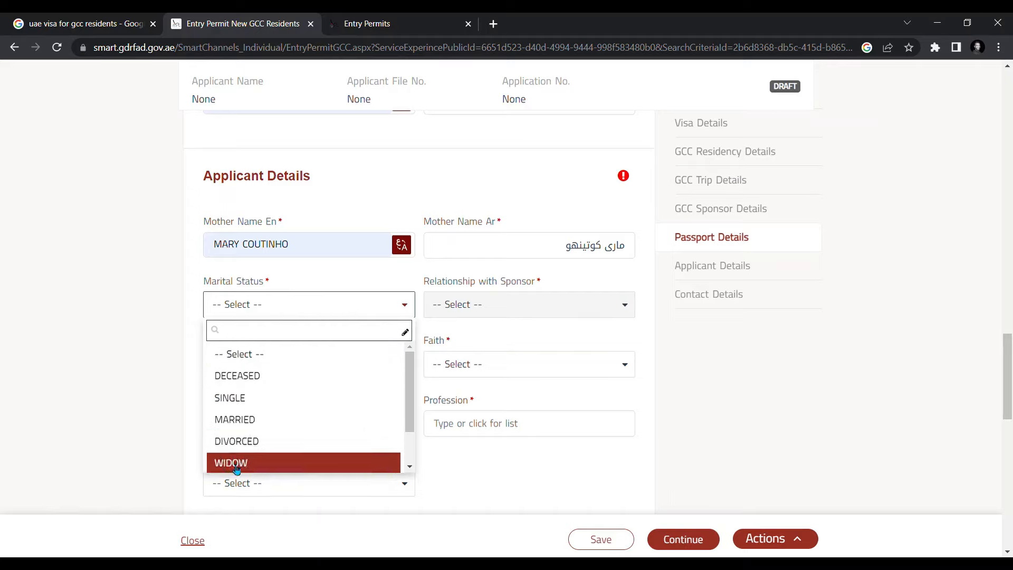
{"action": "left_click", "coordinate": [241, 428]}
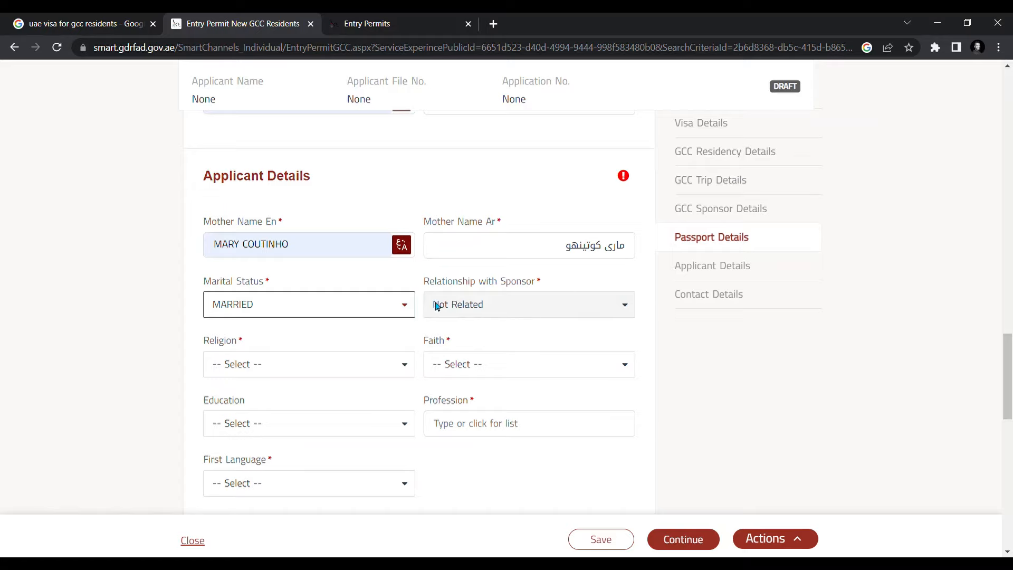
{"action": "scroll", "coordinate": [491, 319], "scroll_direction": "down", "scroll_amount": 2}
{"action": "left_click", "coordinate": [278, 236]}
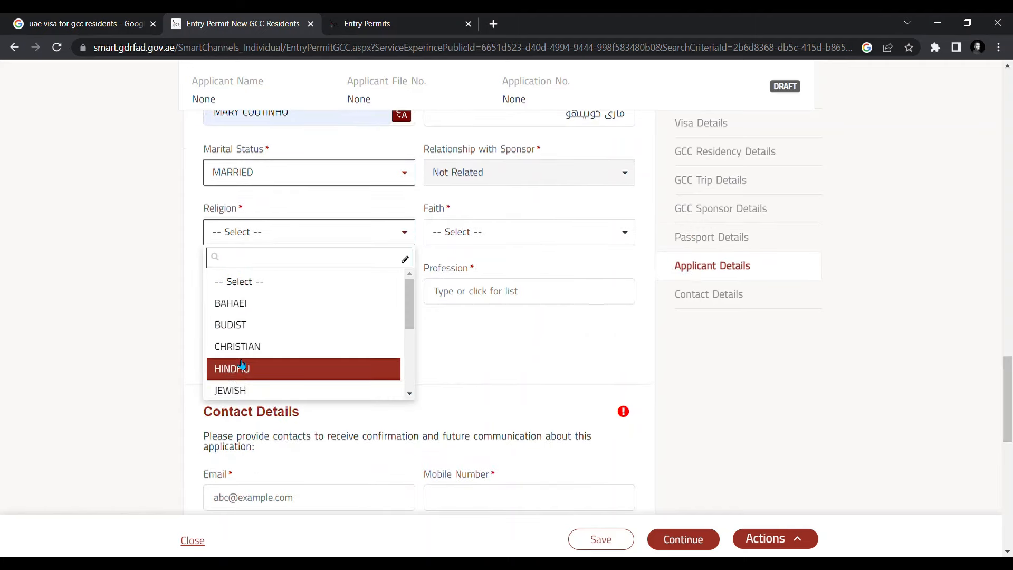
{"action": "scroll", "coordinate": [397, 343], "scroll_direction": "down", "scroll_amount": 3}
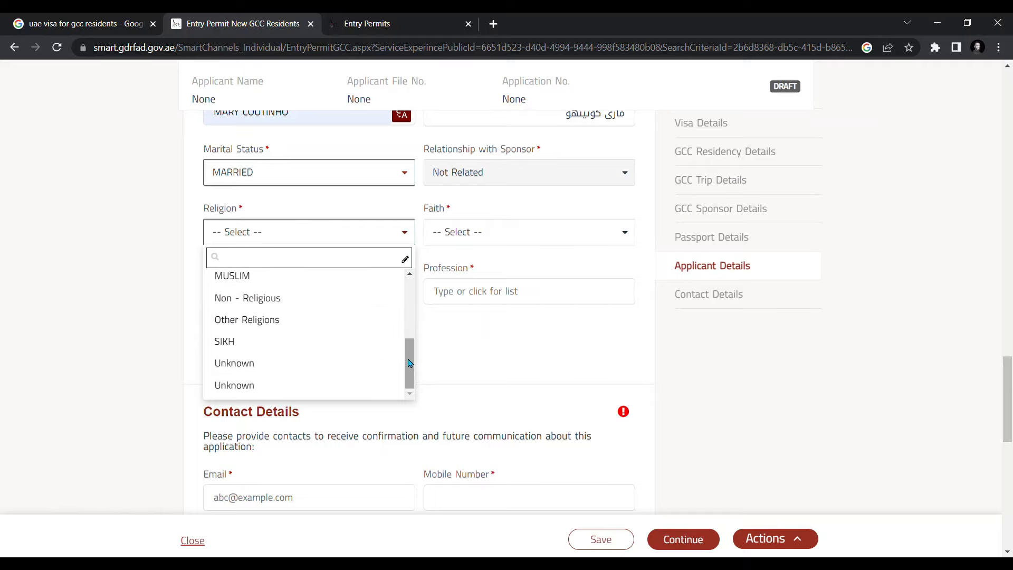
{"action": "left_click_drag", "start_coordinate": [410, 363], "coordinate": [415, 300]}
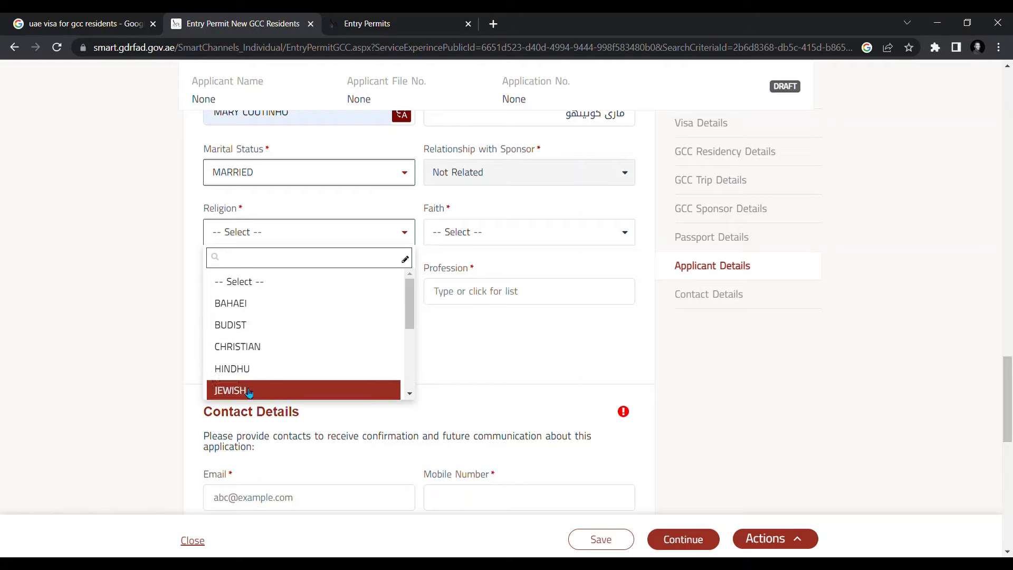
{"action": "left_click", "coordinate": [248, 347]}
{"action": "left_click", "coordinate": [482, 233]}
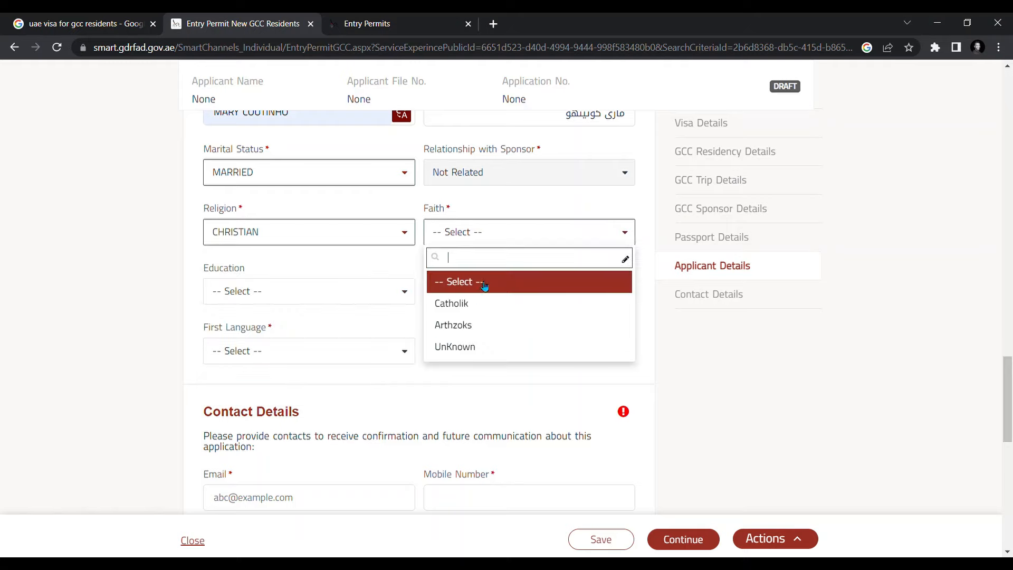
{"action": "left_click", "coordinate": [463, 304]}
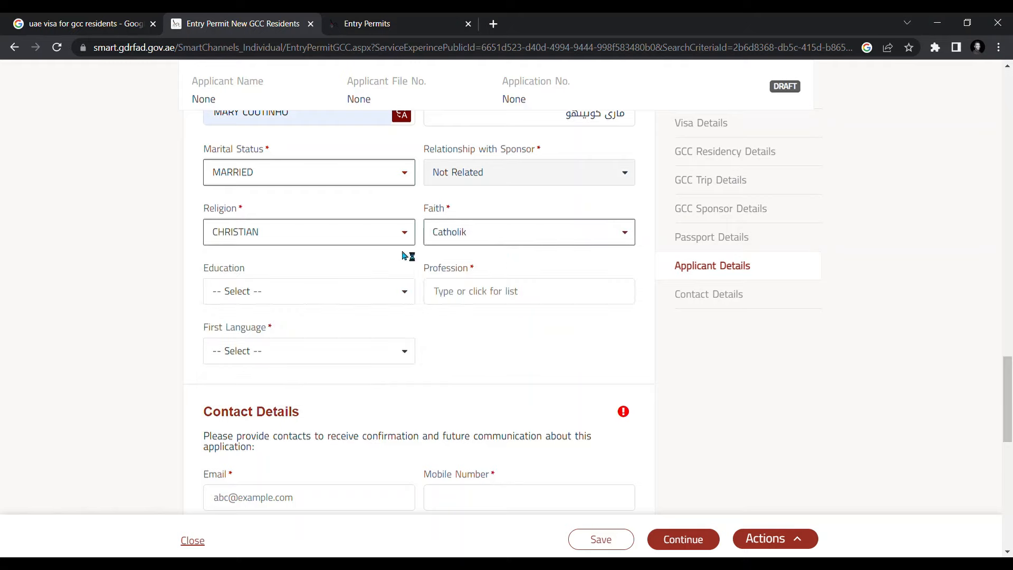
- Briefly switch religion to MUSLIM, then restore CHRISTIAN with Catholik faith
{"action": "left_click", "coordinate": [354, 241]}
{"action": "scroll", "coordinate": [277, 343], "scroll_direction": "down", "scroll_amount": 3}
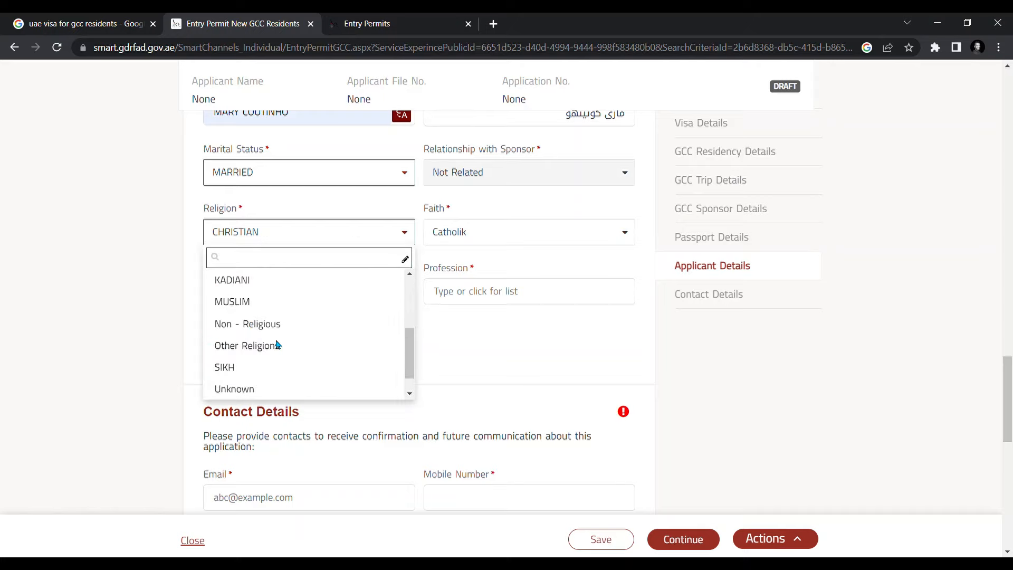
{"action": "left_click", "coordinate": [253, 276]}
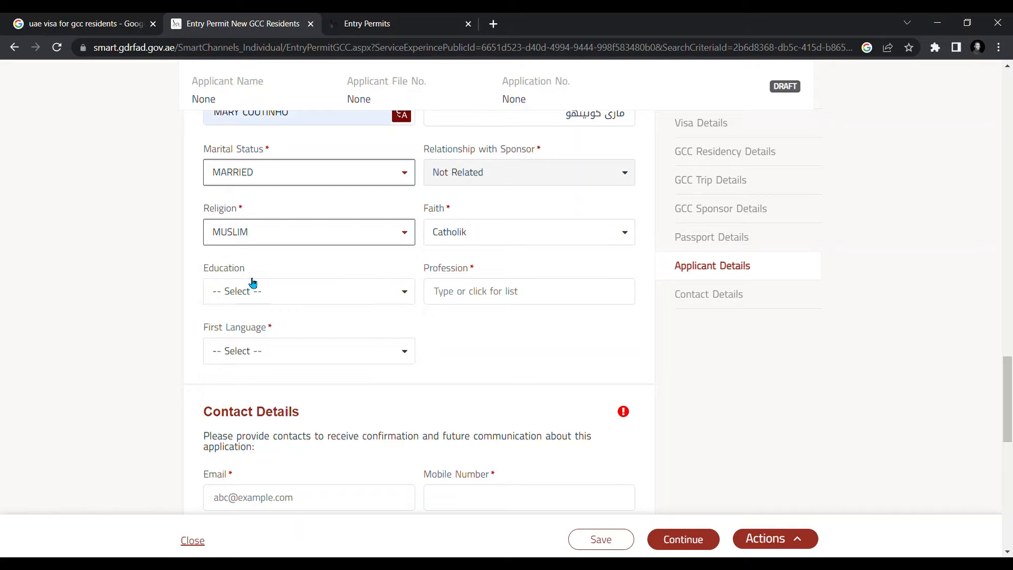
{"action": "left_click", "coordinate": [490, 244]}
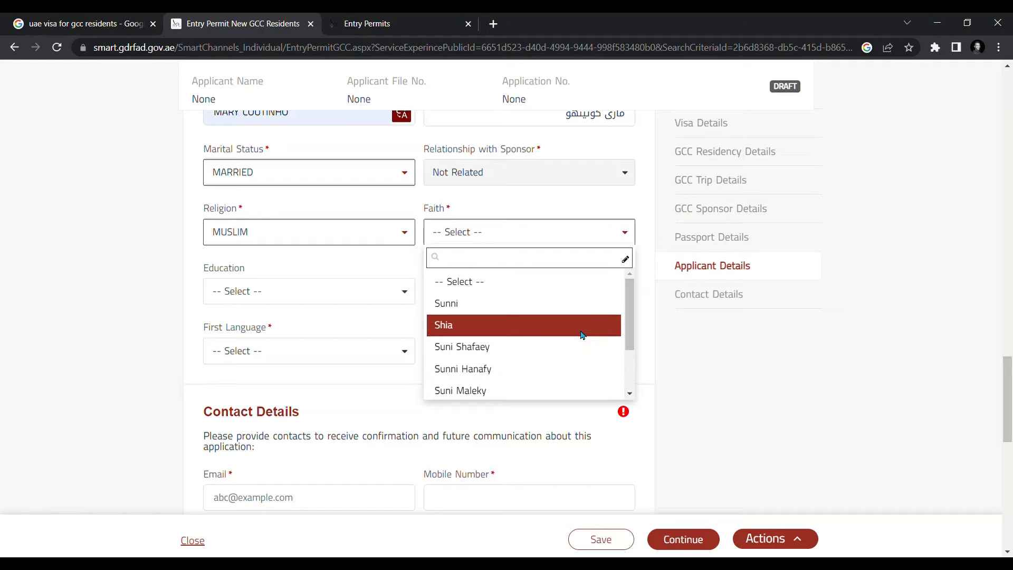
{"action": "mouse_move", "coordinate": [633, 312]}
{"action": "left_mouse_down"}
{"action": "mouse_move", "coordinate": [632, 369]}
{"action": "mouse_move", "coordinate": [629, 310]}
{"action": "left_mouse_up"}
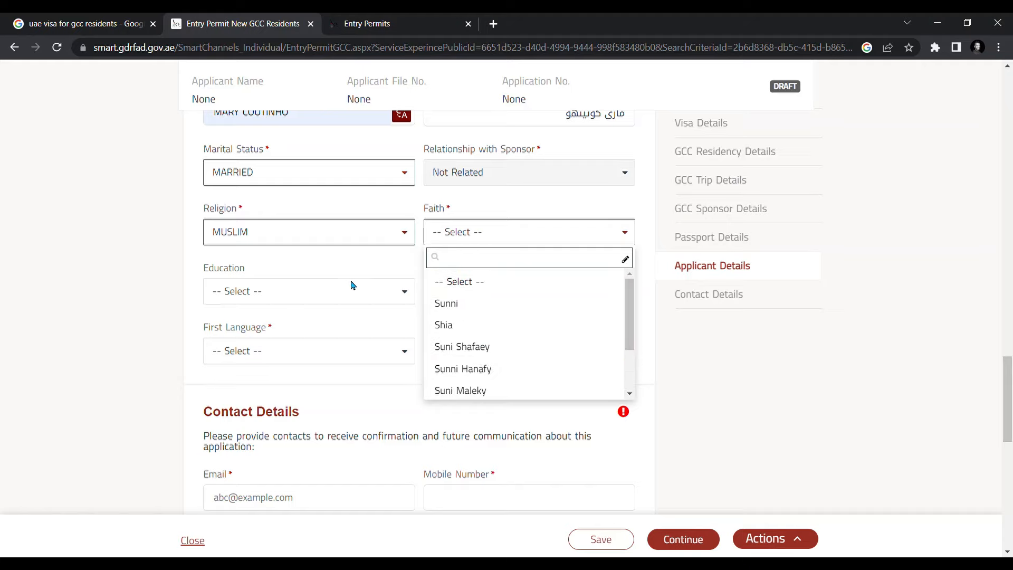
{"action": "left_click", "coordinate": [328, 293]}
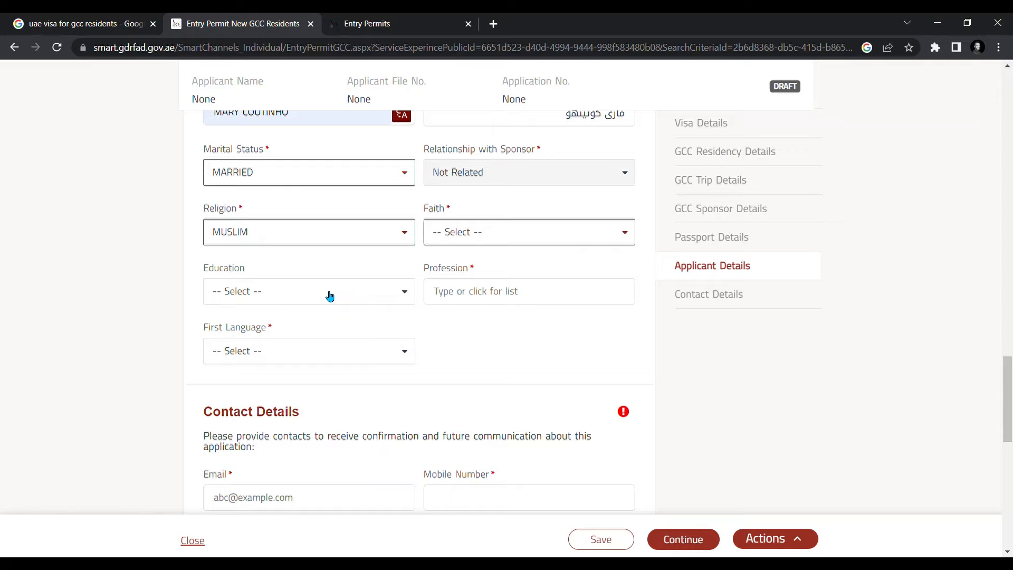
{"action": "left_click", "coordinate": [355, 233]}
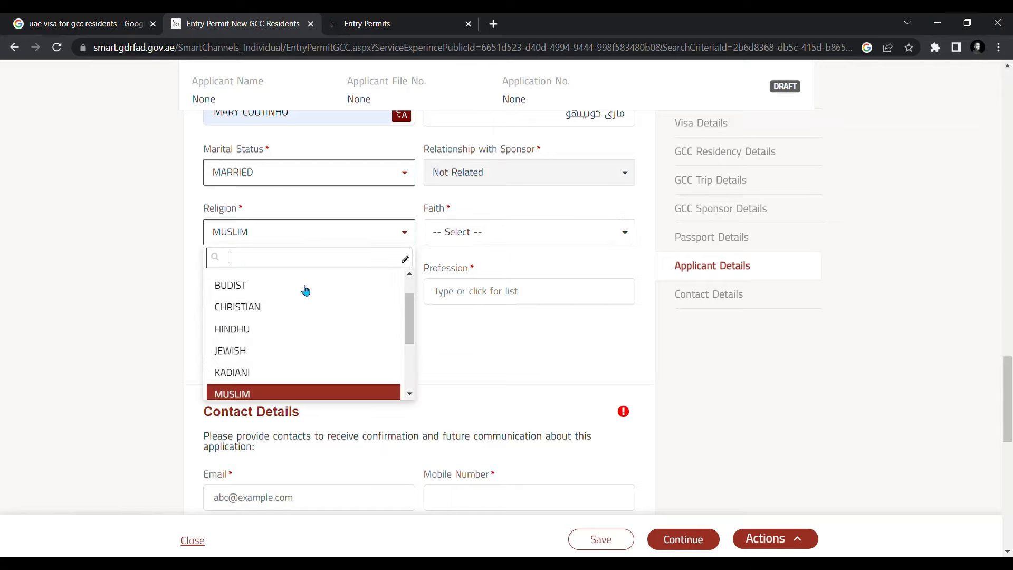
{"action": "left_click", "coordinate": [242, 307]}
{"action": "left_click", "coordinate": [477, 233]}
{"action": "left_click", "coordinate": [464, 304]}
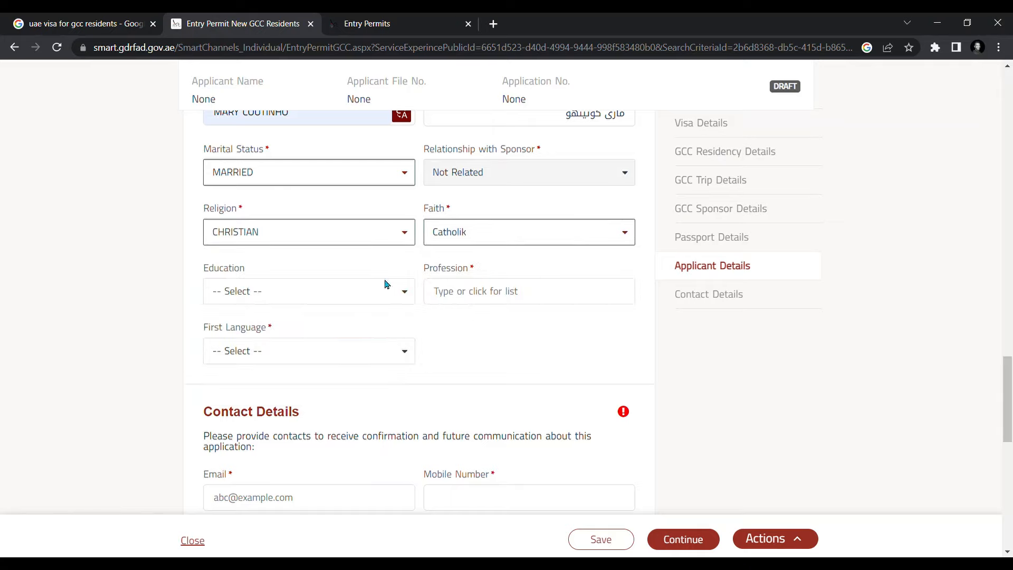
{"action": "left_click", "coordinate": [292, 302]}
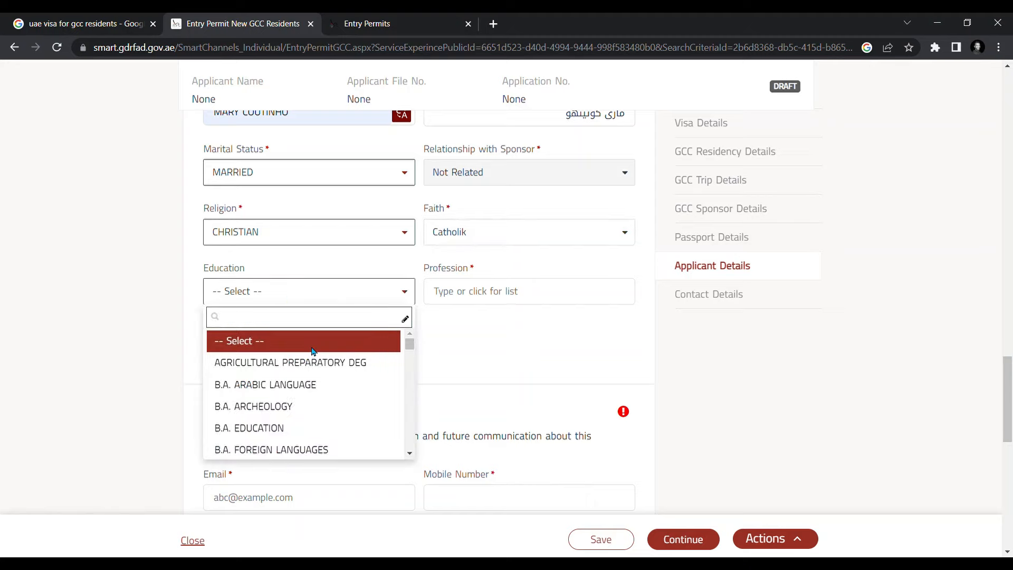
- Scroll the Education list and pick Bachelor of Commerce
{"action": "scroll", "coordinate": [270, 405], "scroll_direction": "down", "scroll_amount": 3}
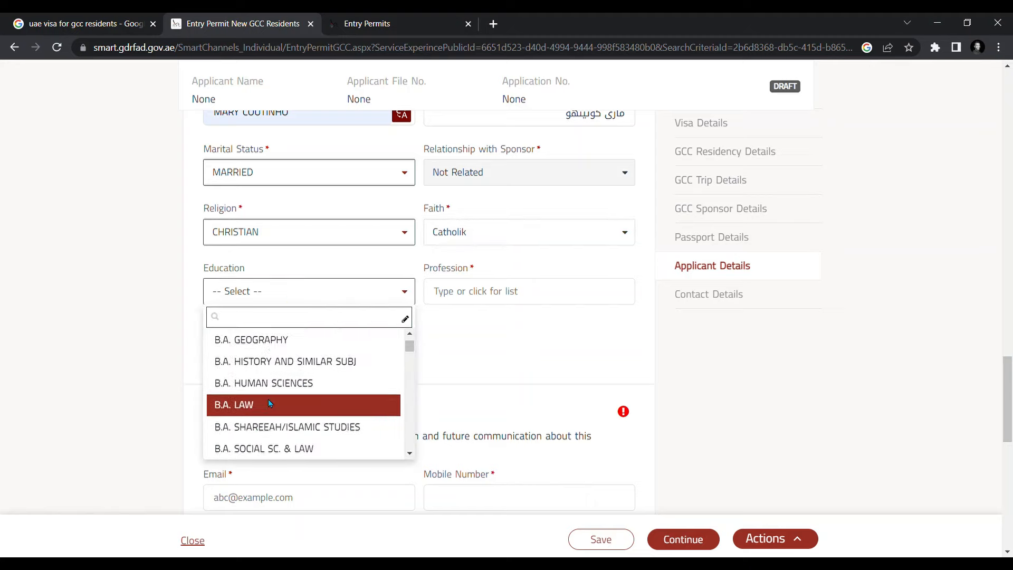
{"action": "scroll", "coordinate": [269, 404], "scroll_direction": "down", "scroll_amount": 5}
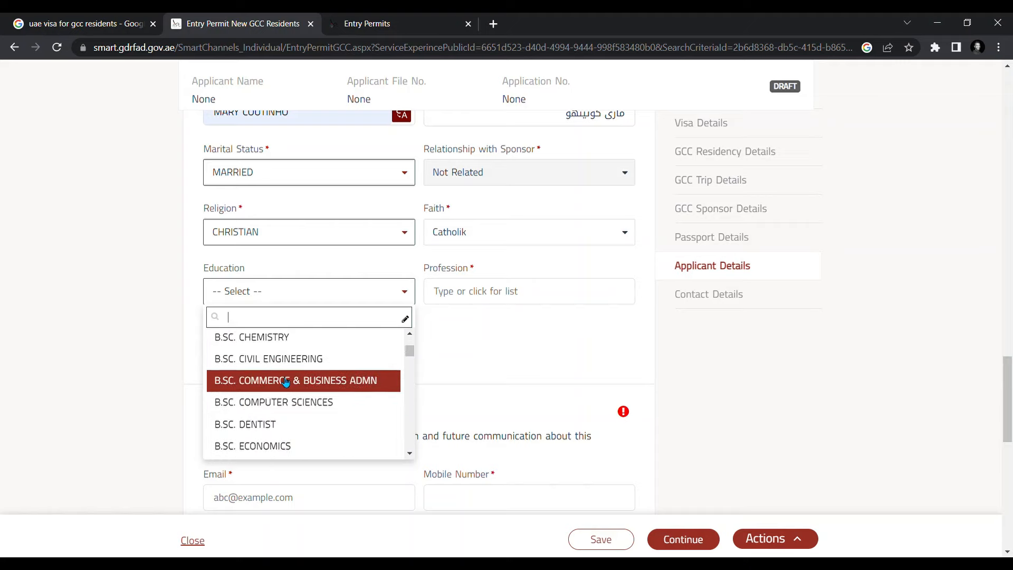
{"action": "scroll", "coordinate": [282, 379], "scroll_direction": "down", "scroll_amount": 8}
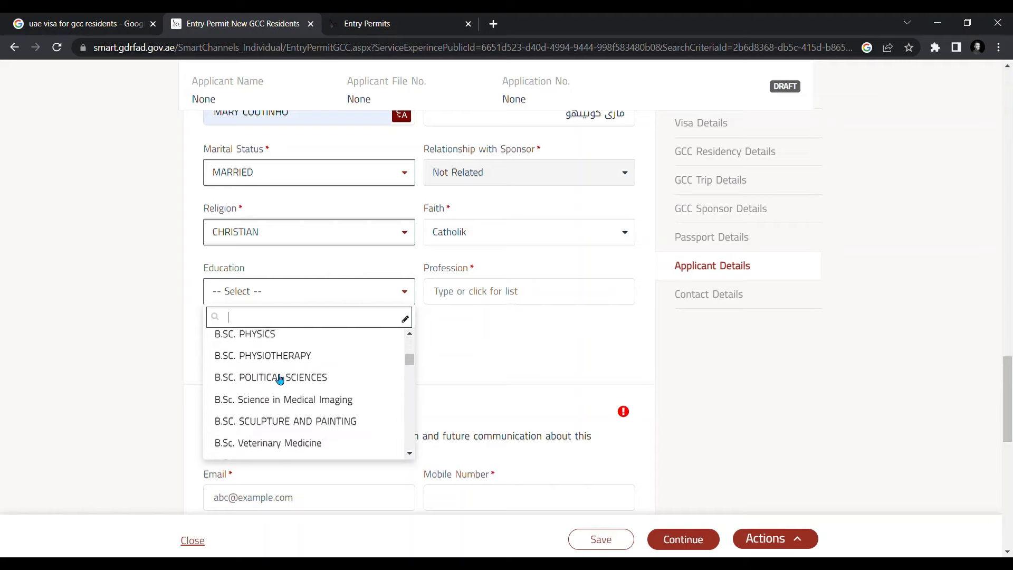
{"action": "scroll", "coordinate": [280, 379], "scroll_direction": "down", "scroll_amount": 10}
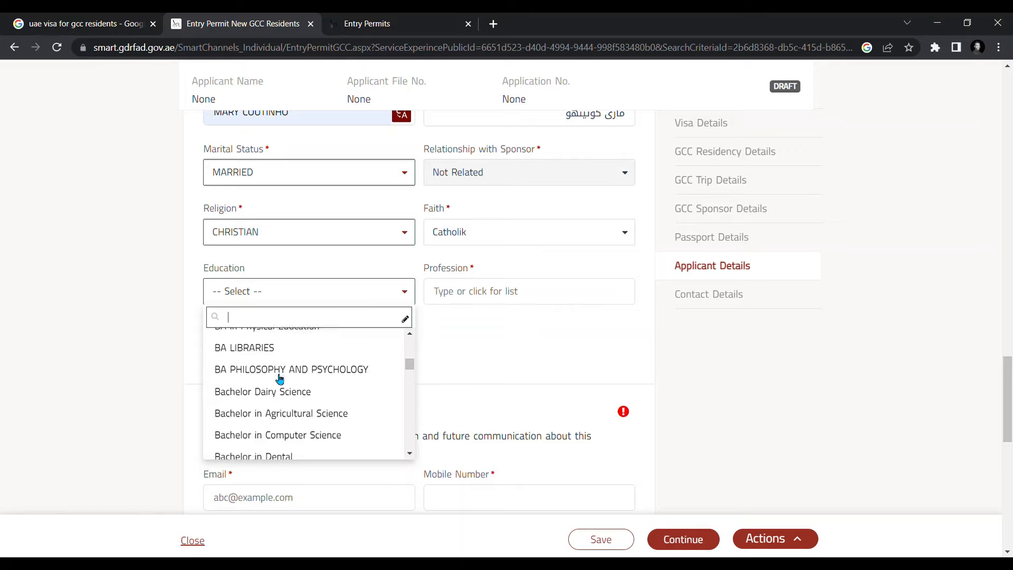
{"action": "scroll", "coordinate": [280, 379], "scroll_direction": "down", "scroll_amount": 3}
{"action": "scroll", "coordinate": [282, 385], "scroll_direction": "up", "scroll_amount": 3}
{"action": "scroll", "coordinate": [292, 401], "scroll_direction": "down", "scroll_amount": 6}
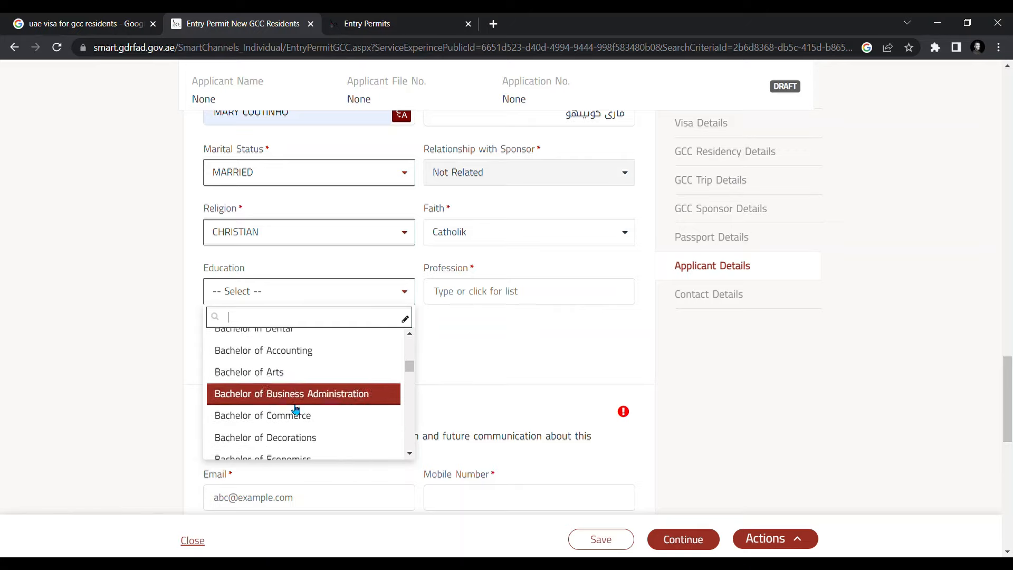
{"action": "left_click", "coordinate": [292, 419]}
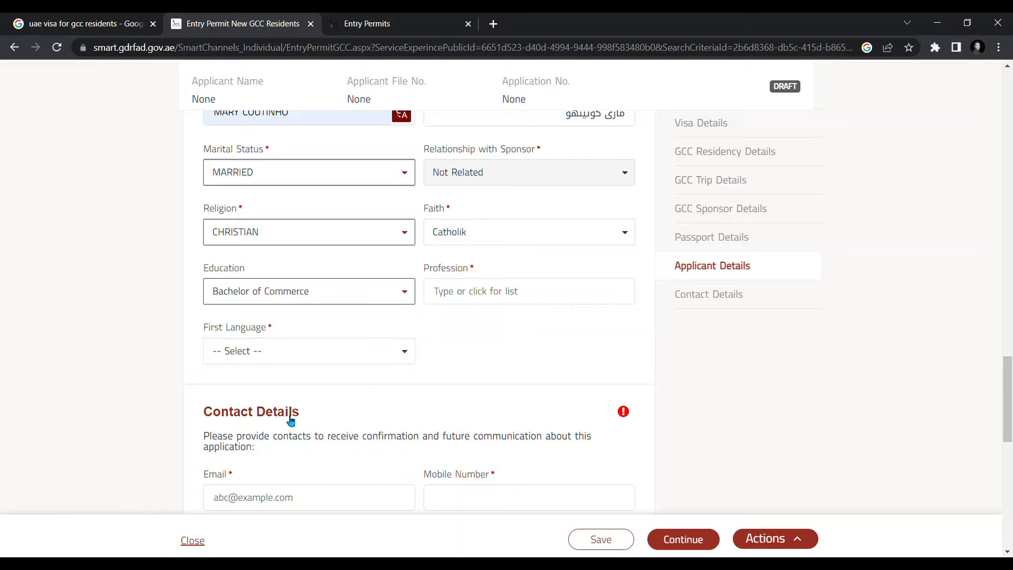
- Search the Profession list for 'supervisor' and browse the results
{"action": "left_click", "coordinate": [534, 297]}
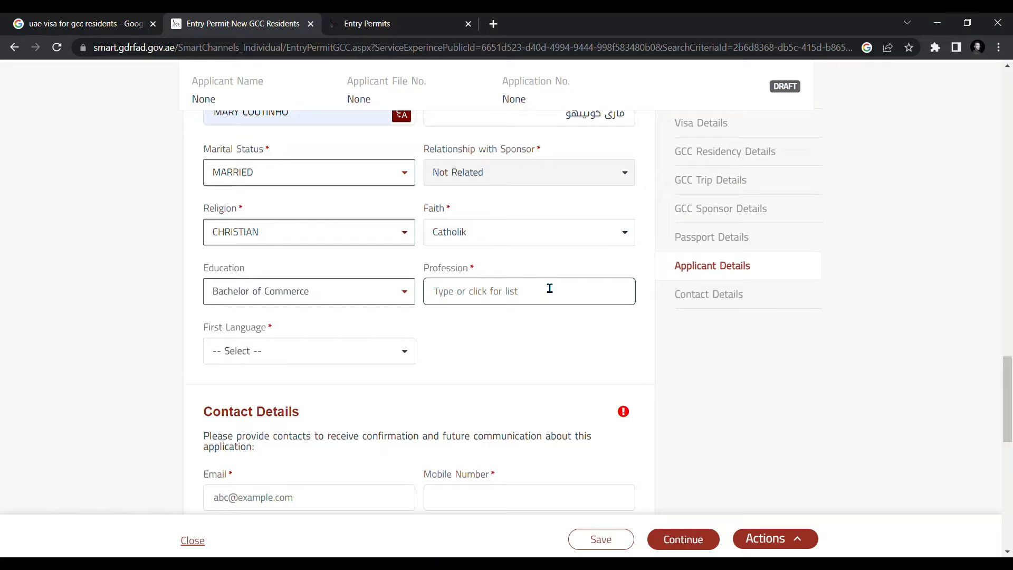
{"action": "left_click", "coordinate": [549, 287]}
{"action": "type", "text": "c"}
{"action": "key", "text": "BackSpace"}
{"action": "type", "text": "s"}
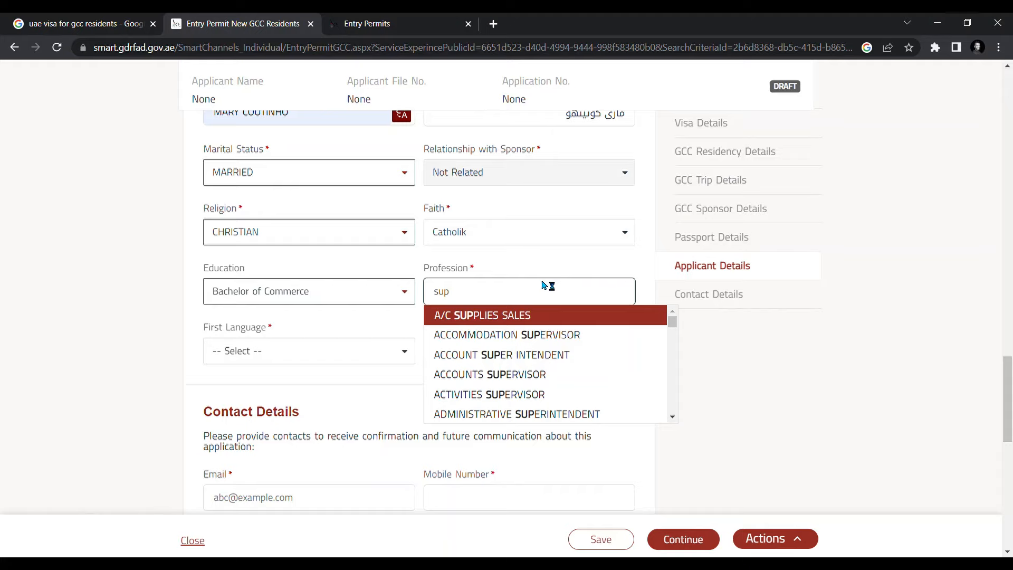
{"action": "type", "text": "uperv"}
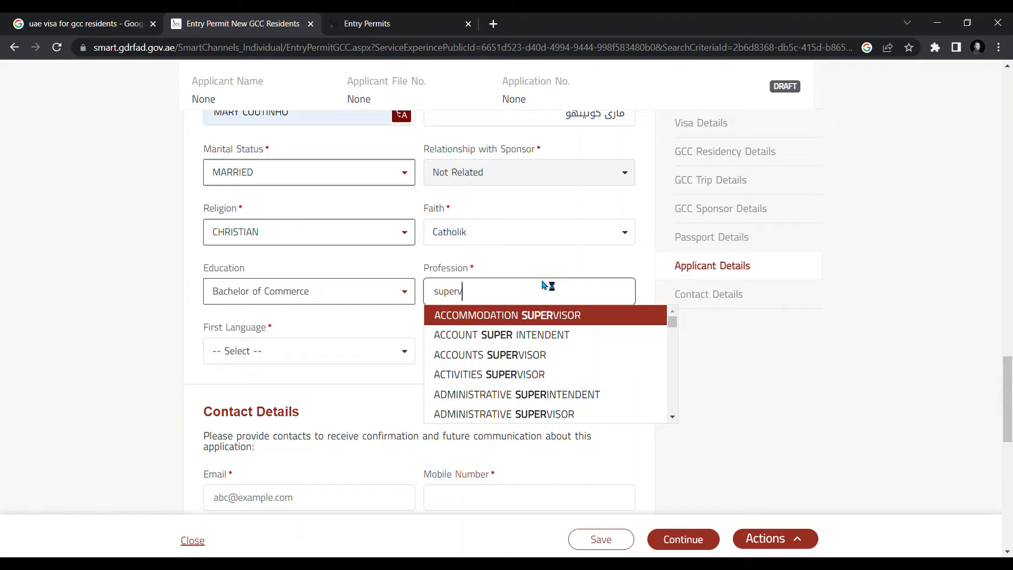
{"action": "type", "text": "isor"}
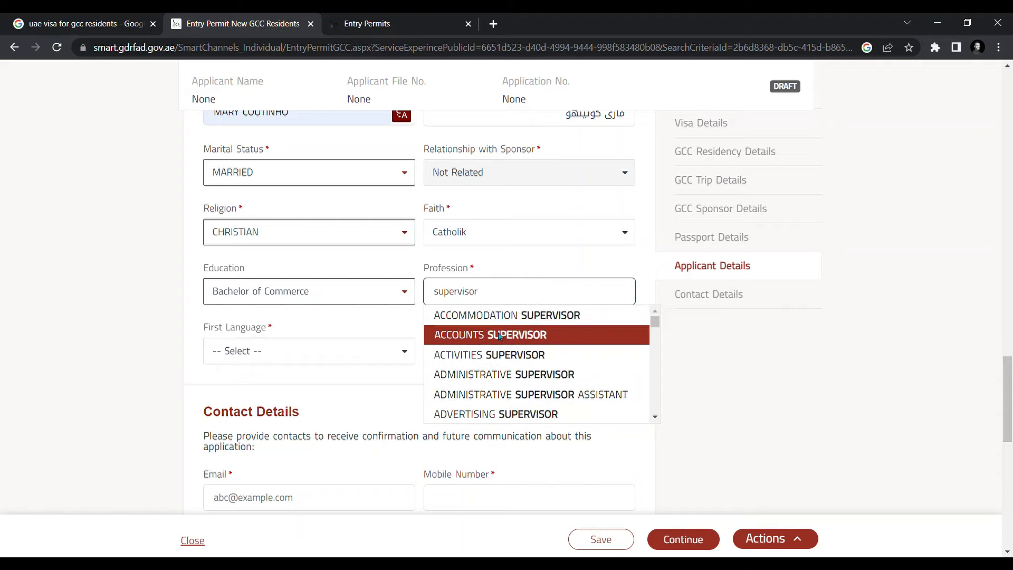
{"action": "scroll", "coordinate": [515, 338], "scroll_direction": "down", "scroll_amount": 1}
{"action": "scroll", "coordinate": [515, 348], "scroll_direction": "down", "scroll_amount": 2}
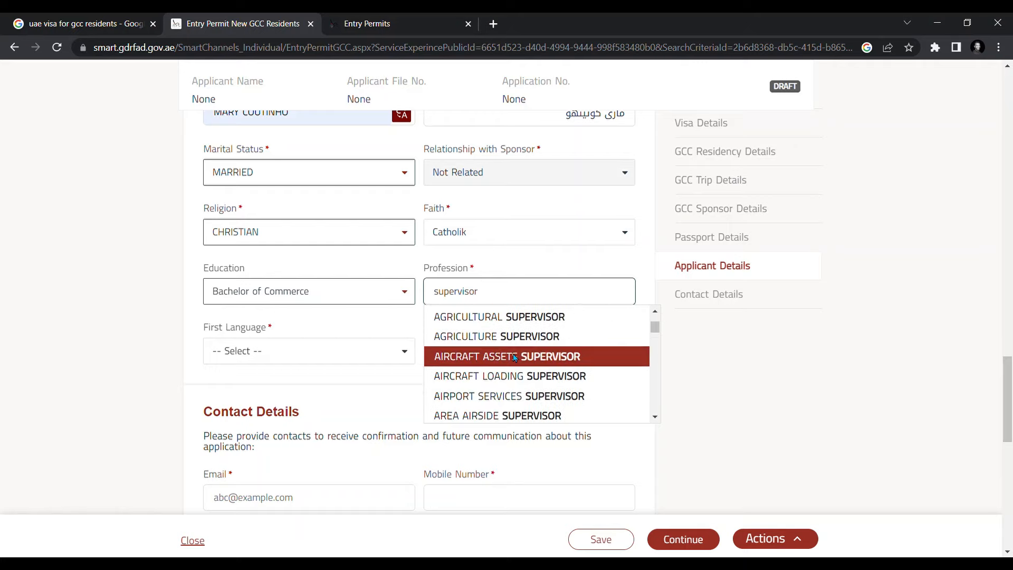
{"action": "scroll", "coordinate": [511, 368], "scroll_direction": "down", "scroll_amount": 2}
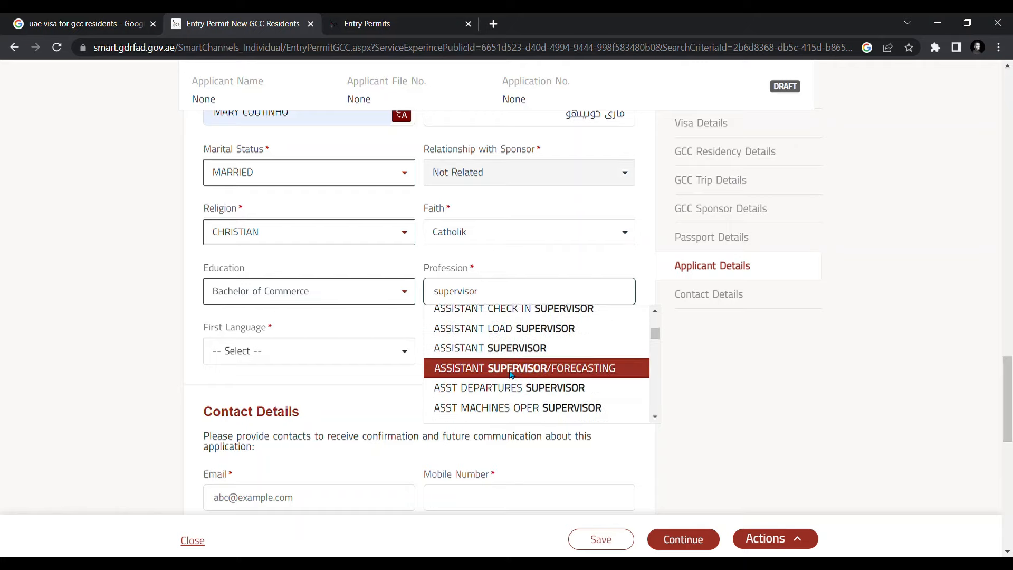
{"action": "scroll", "coordinate": [527, 343], "scroll_direction": "up", "scroll_amount": 1}
{"action": "scroll", "coordinate": [528, 348], "scroll_direction": "down", "scroll_amount": 3}
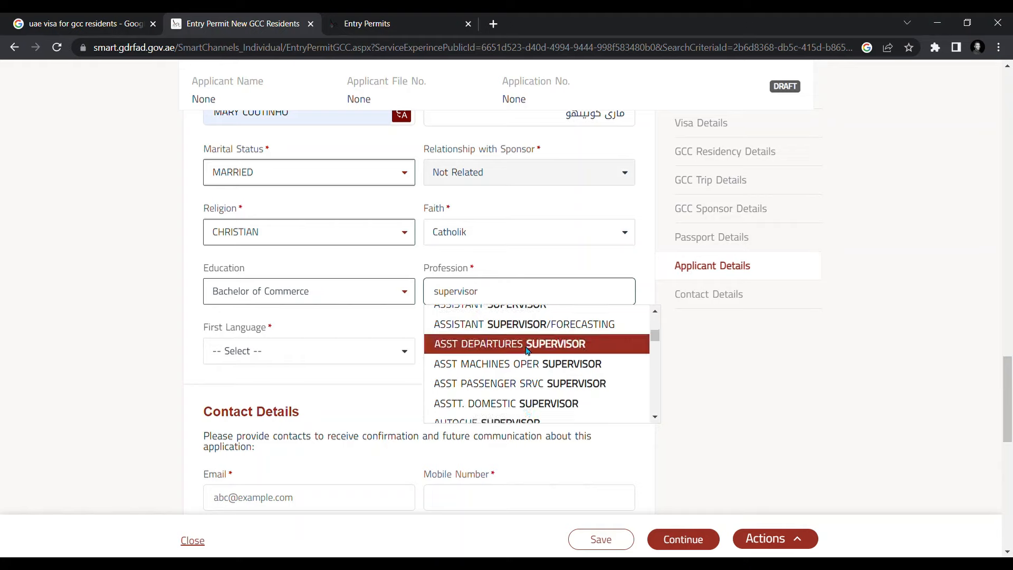
{"action": "scroll", "coordinate": [524, 364], "scroll_direction": "up", "scroll_amount": 1}
{"action": "scroll", "coordinate": [528, 394], "scroll_direction": "down", "scroll_amount": 1}
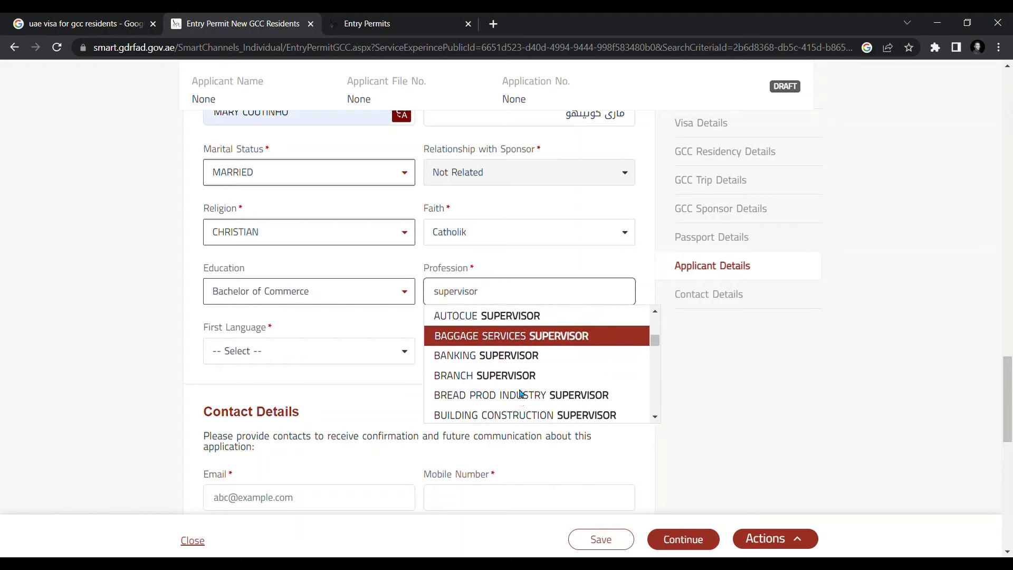
{"action": "scroll", "coordinate": [537, 331], "scroll_direction": "down", "scroll_amount": 4}
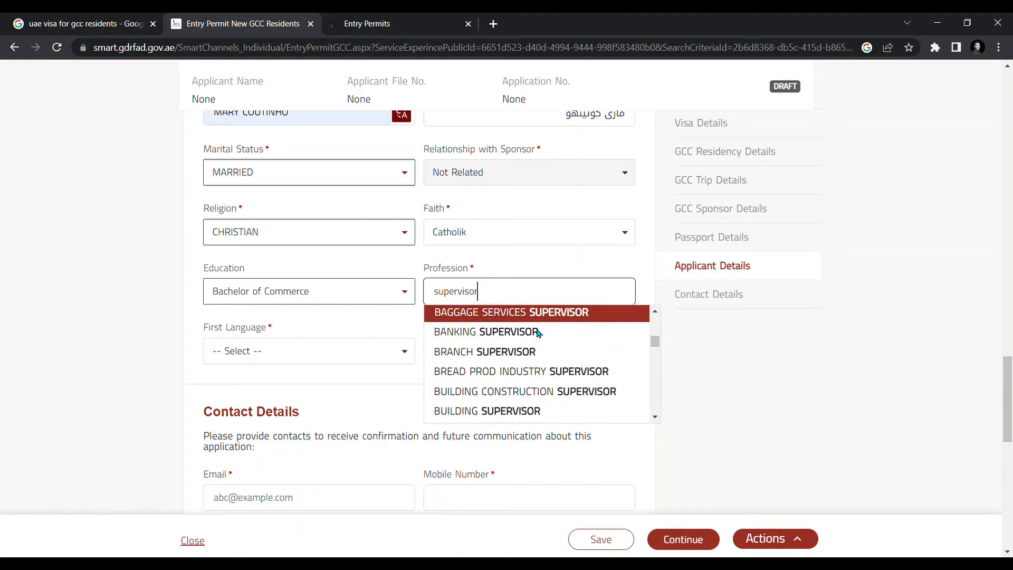
{"action": "scroll", "coordinate": [536, 332], "scroll_direction": "down", "scroll_amount": 6}
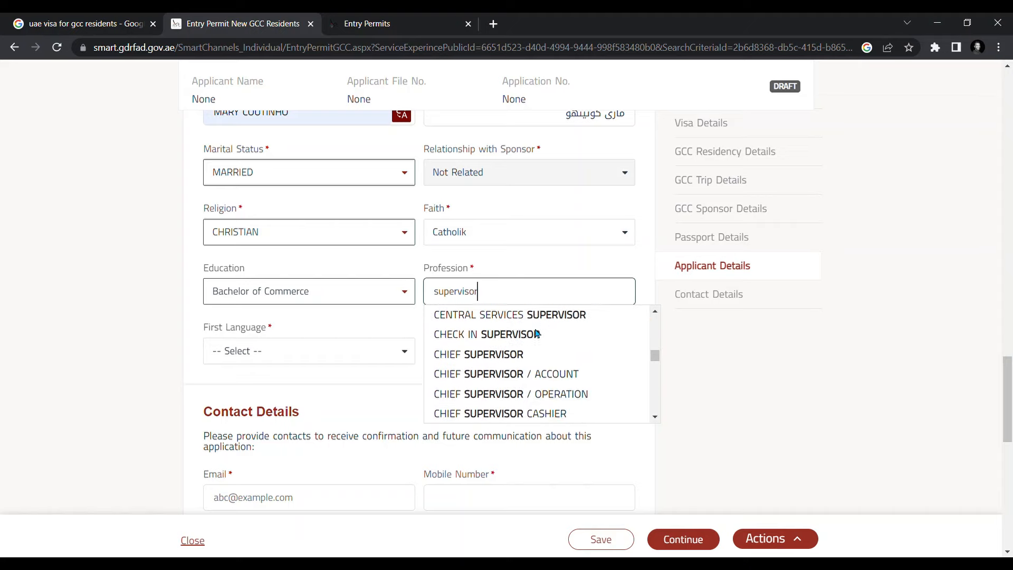
{"action": "scroll", "coordinate": [537, 333], "scroll_direction": "down", "scroll_amount": 10}
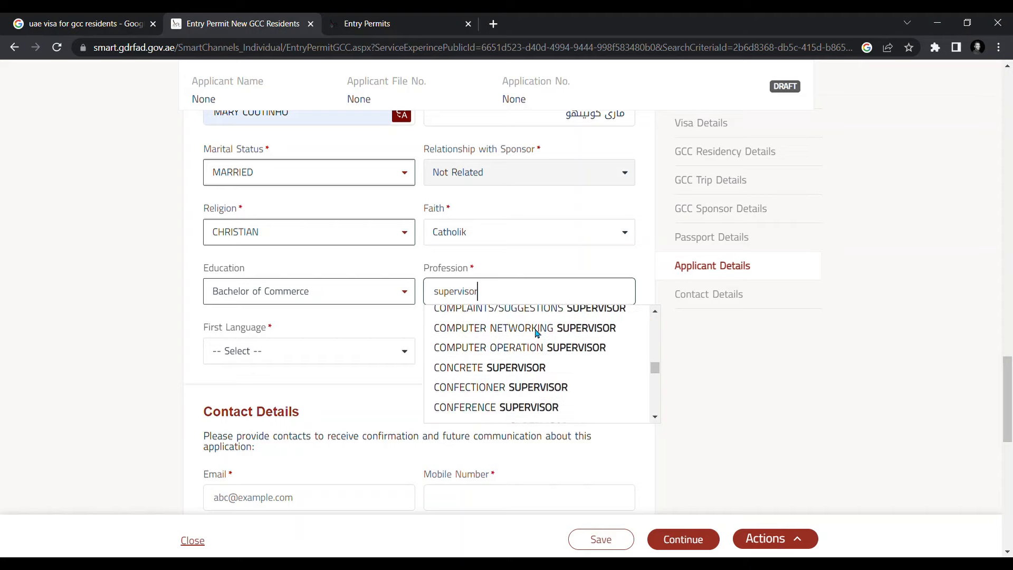
{"action": "scroll", "coordinate": [536, 332], "scroll_direction": "down", "scroll_amount": 8}
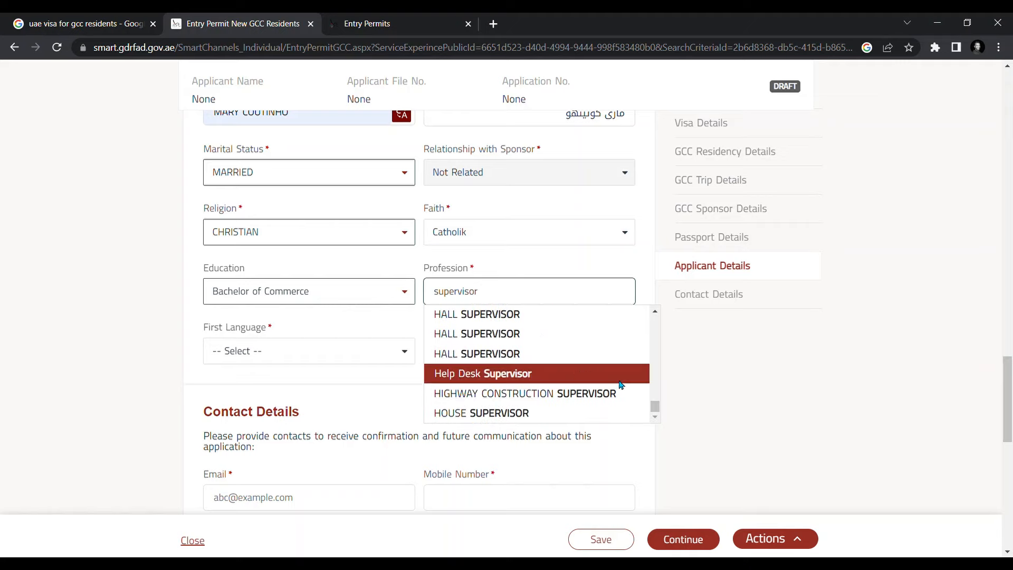
{"action": "left_click_drag", "start_coordinate": [655, 406], "coordinate": [650, 305]}
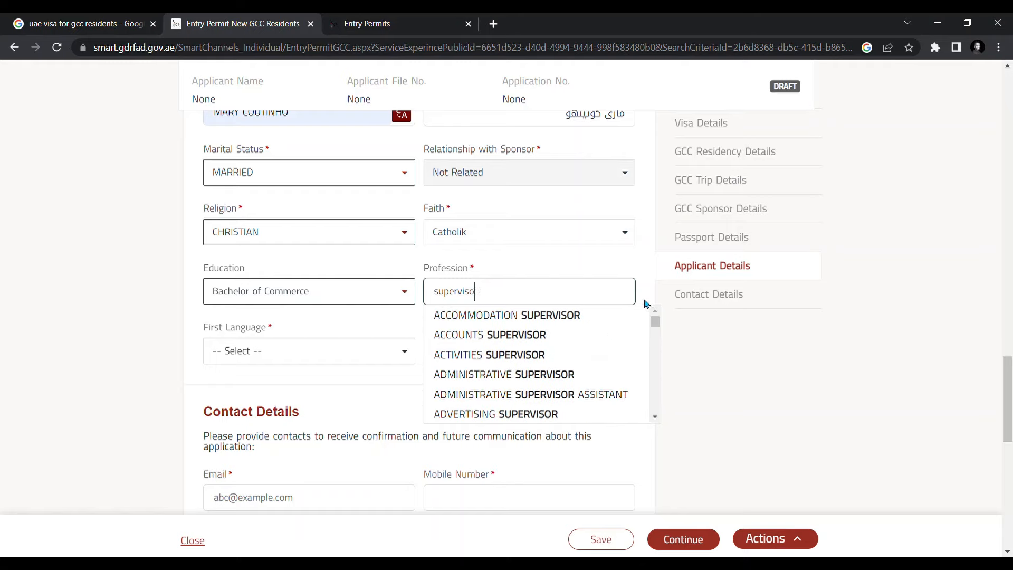
- Retry the profession search with 'coo', then 'eng', and select ELECTRONIC ENGINEER
{"action": "key", "text": "BackSpace"}
{"action": "key", "text": "BackSpace"}
{"action": "key", "text": "BackSpace"}
{"action": "key", "text": "BackSpace"}
{"action": "key", "text": "BackSpace"}
{"action": "key", "text": "BackSpace"}
{"action": "key", "text": "BackSpace"}
{"action": "key", "text": "BackSpace"}
{"action": "key", "text": "BackSpace"}
{"action": "type", "text": "coo"}
{"action": "scroll", "coordinate": [514, 340], "scroll_direction": "down", "scroll_amount": 3}
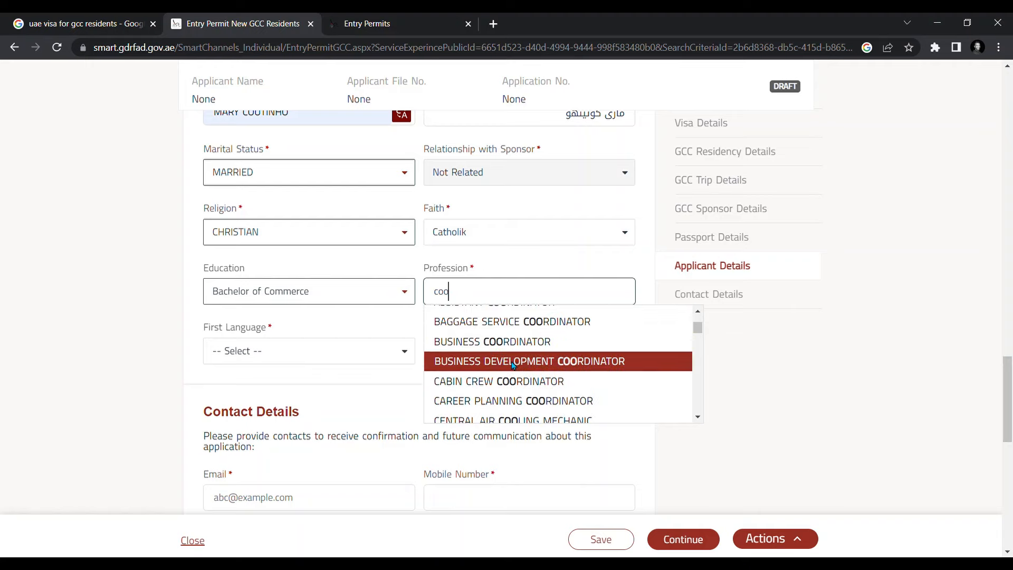
{"action": "key", "text": "BackSpace"}
{"action": "type", "text": "eng"}
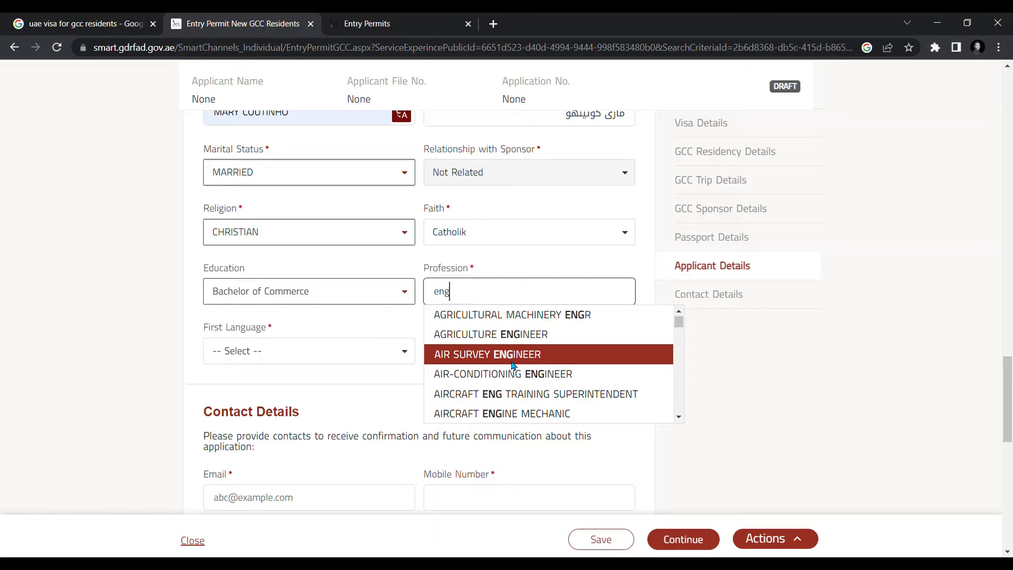
{"action": "scroll", "coordinate": [514, 369], "scroll_direction": "down", "scroll_amount": 4}
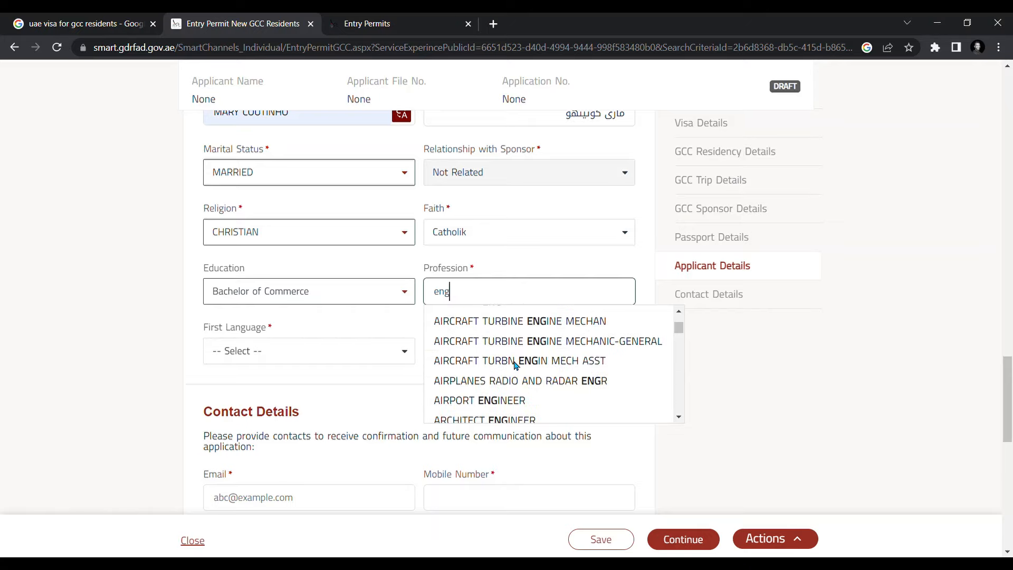
{"action": "scroll", "coordinate": [514, 364], "scroll_direction": "down", "scroll_amount": 8}
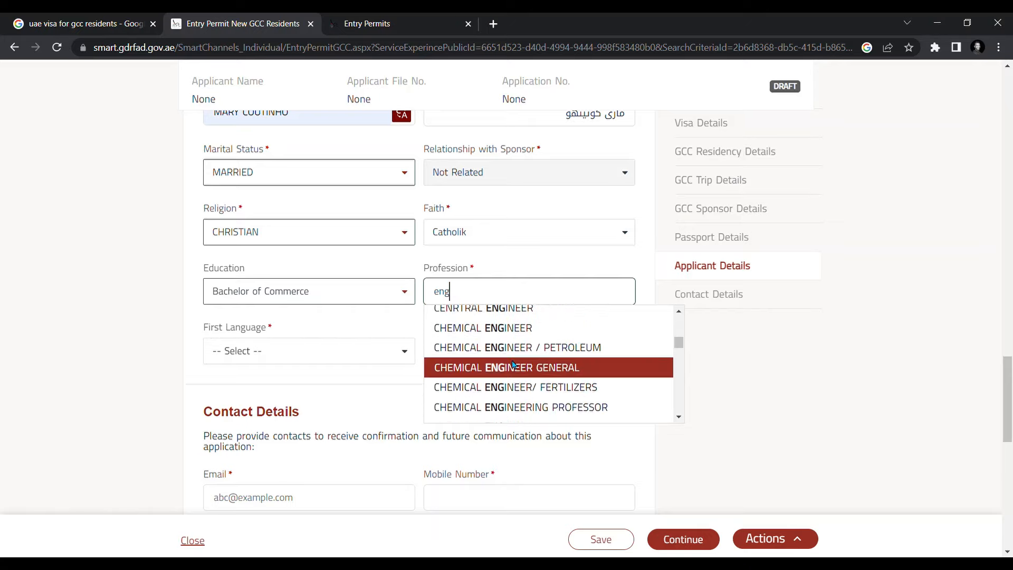
{"action": "scroll", "coordinate": [514, 364], "scroll_direction": "down", "scroll_amount": 4}
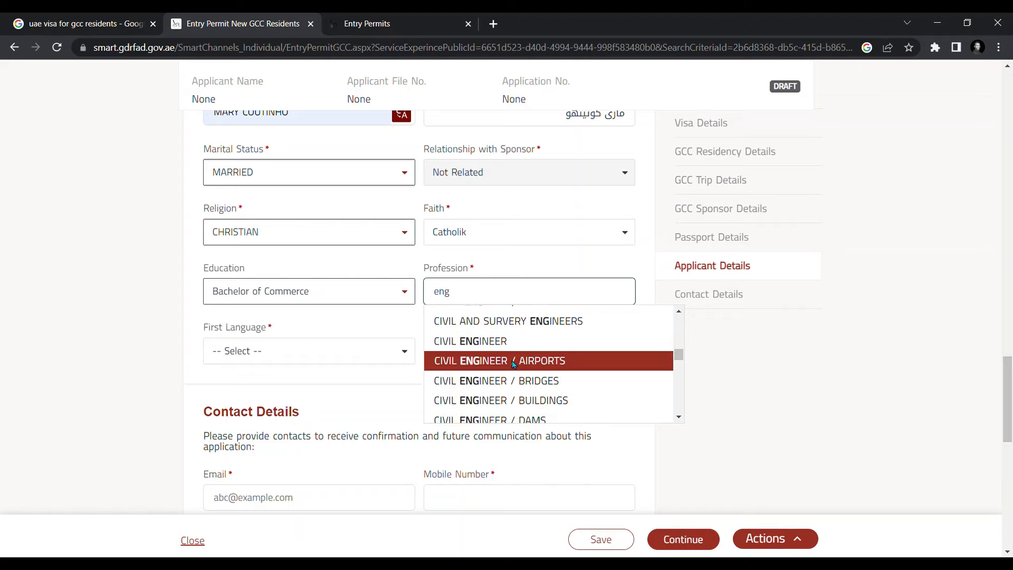
{"action": "scroll", "coordinate": [514, 364], "scroll_direction": "down", "scroll_amount": 1}
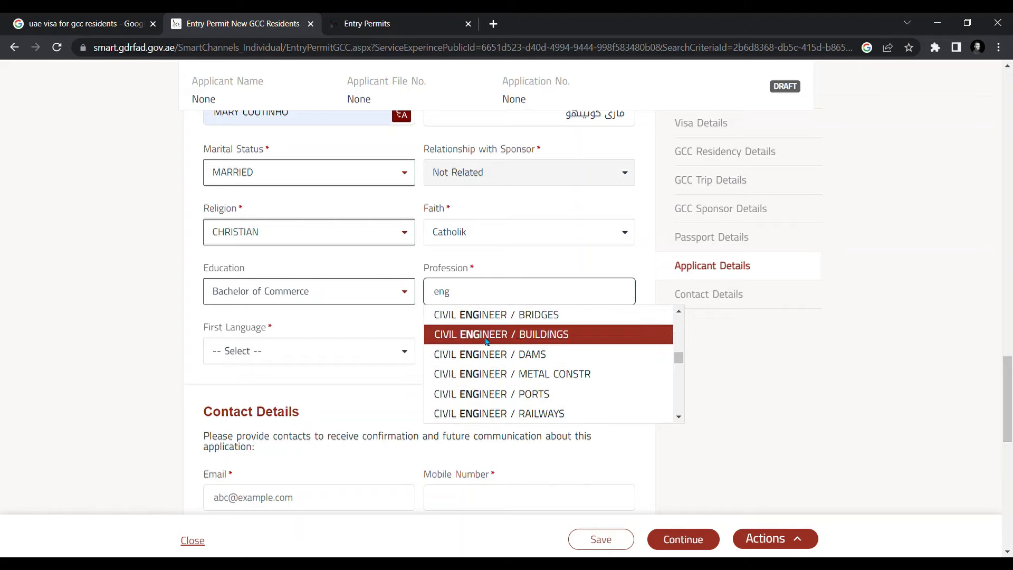
{"action": "scroll", "coordinate": [527, 355], "scroll_direction": "down", "scroll_amount": 1}
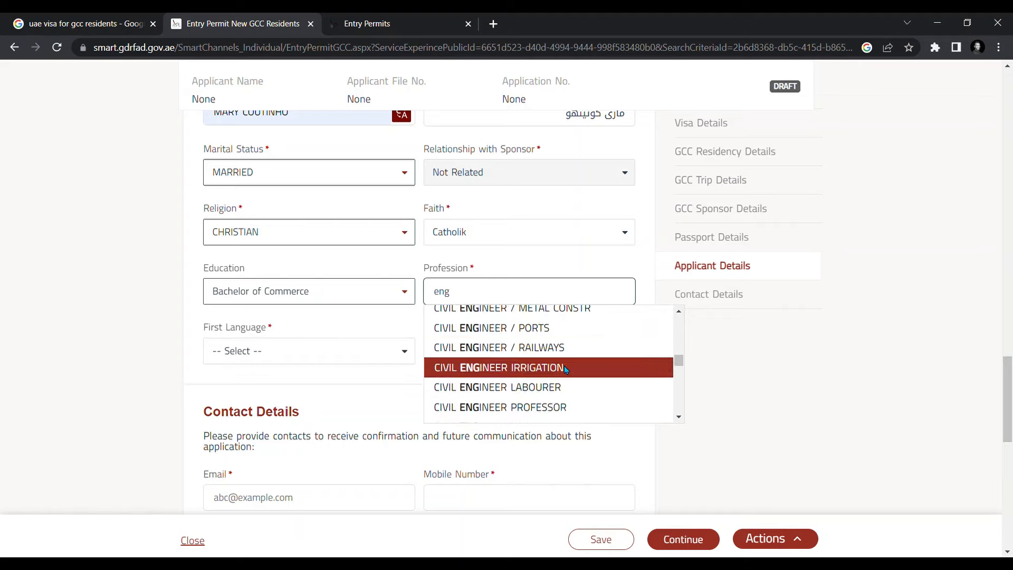
{"action": "scroll", "coordinate": [557, 368], "scroll_direction": "down", "scroll_amount": 3}
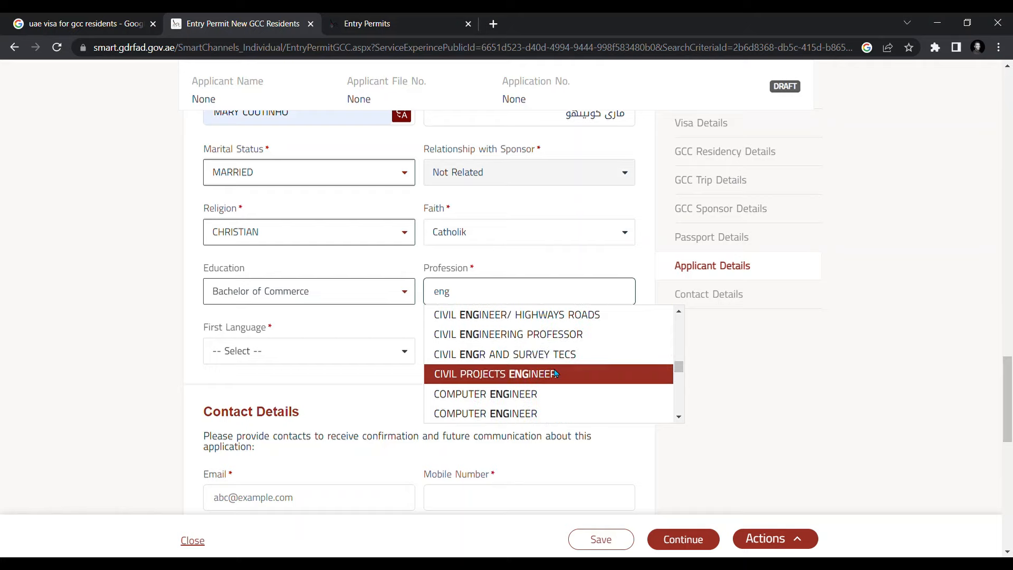
{"action": "scroll", "coordinate": [546, 373], "scroll_direction": "down", "scroll_amount": 1}
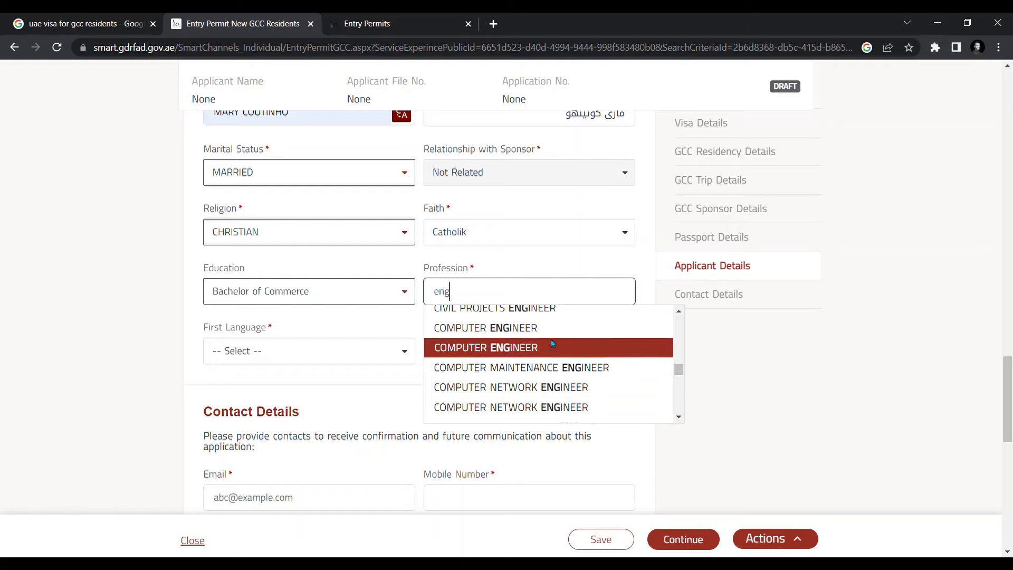
{"action": "scroll", "coordinate": [554, 335], "scroll_direction": "down", "scroll_amount": 1}
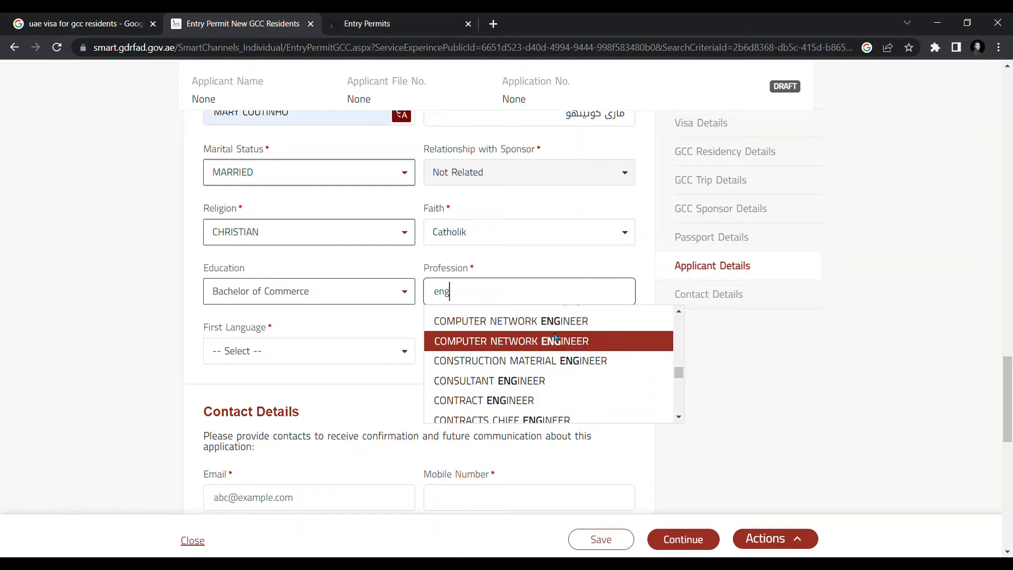
{"action": "scroll", "coordinate": [554, 335], "scroll_direction": "down", "scroll_amount": 1}
{"action": "scroll", "coordinate": [555, 336], "scroll_direction": "down", "scroll_amount": 3}
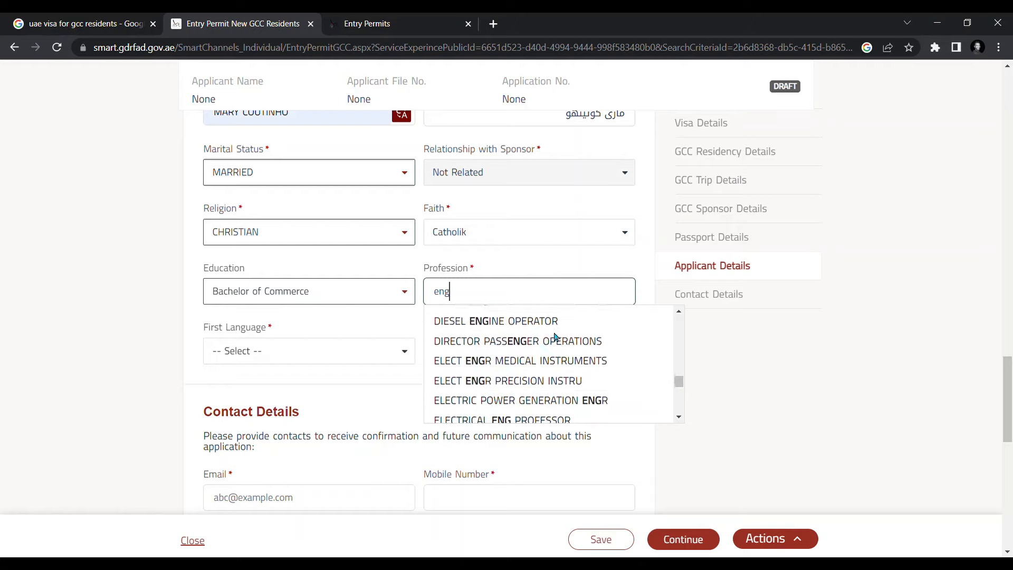
{"action": "scroll", "coordinate": [555, 336], "scroll_direction": "down", "scroll_amount": 3}
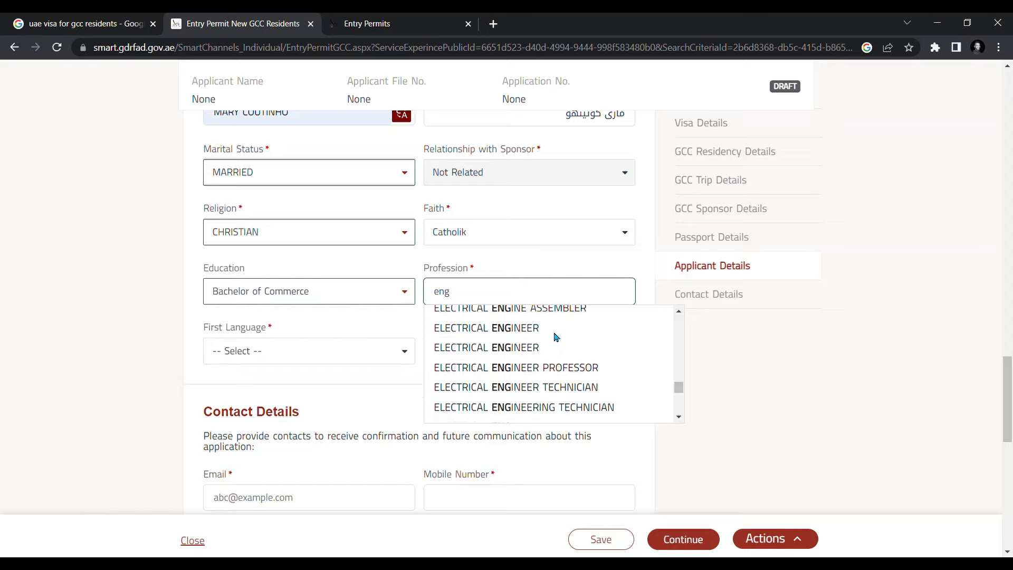
{"action": "scroll", "coordinate": [555, 336], "scroll_direction": "down", "scroll_amount": 3}
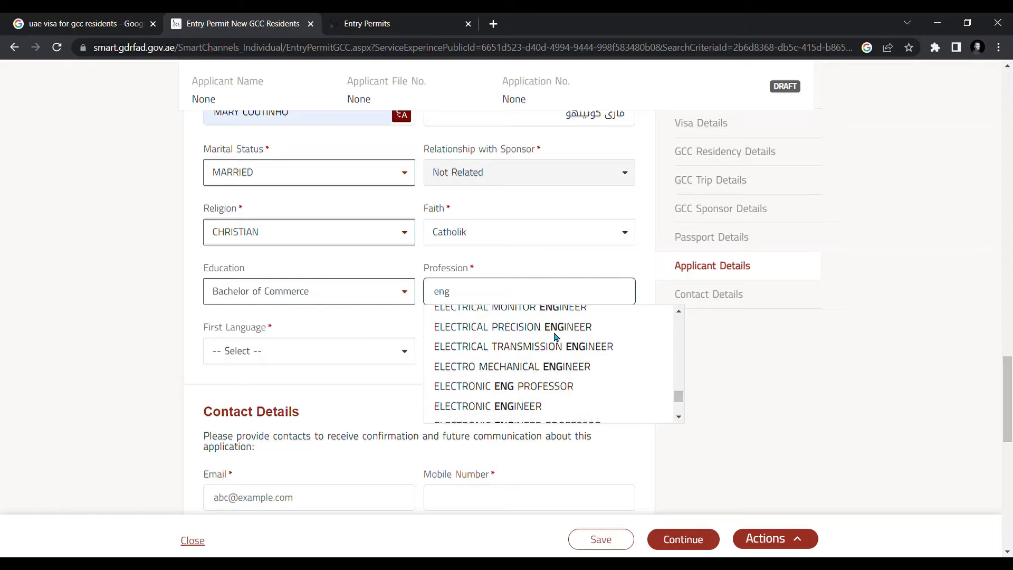
{"action": "scroll", "coordinate": [556, 336], "scroll_direction": "down", "scroll_amount": 1}
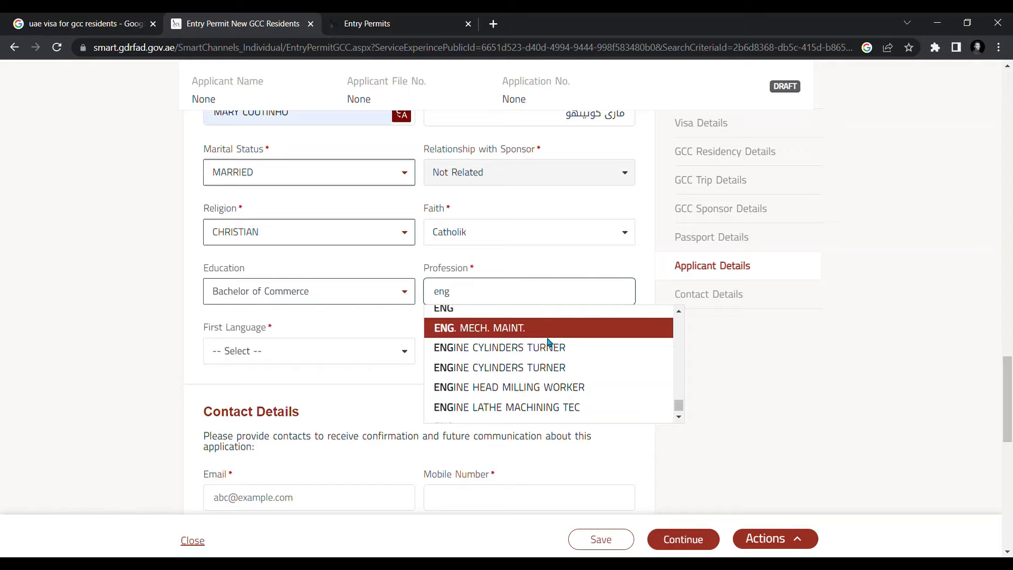
{"action": "scroll", "coordinate": [545, 351], "scroll_direction": "up", "scroll_amount": 2}
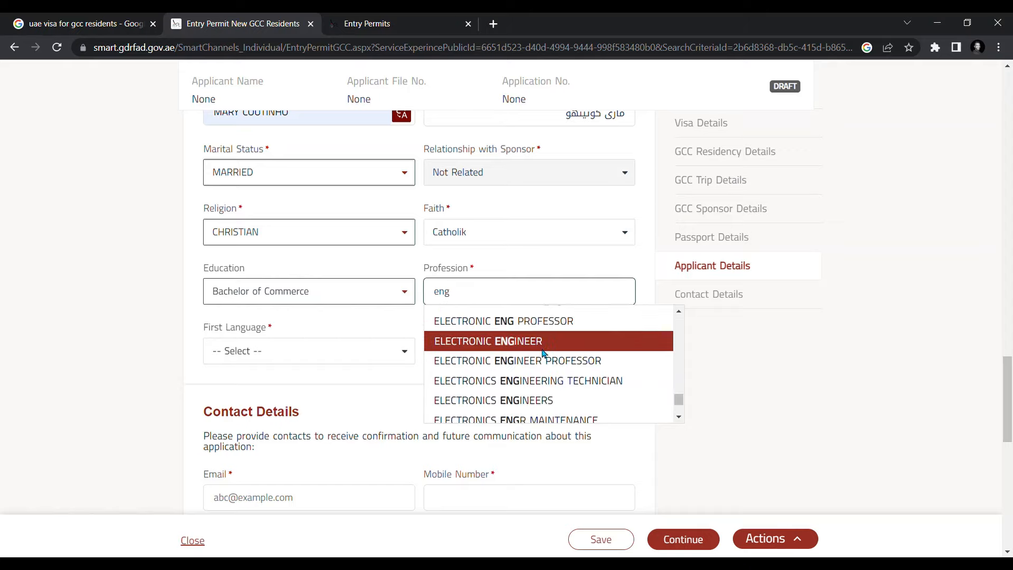
{"action": "left_click", "coordinate": [542, 353]}
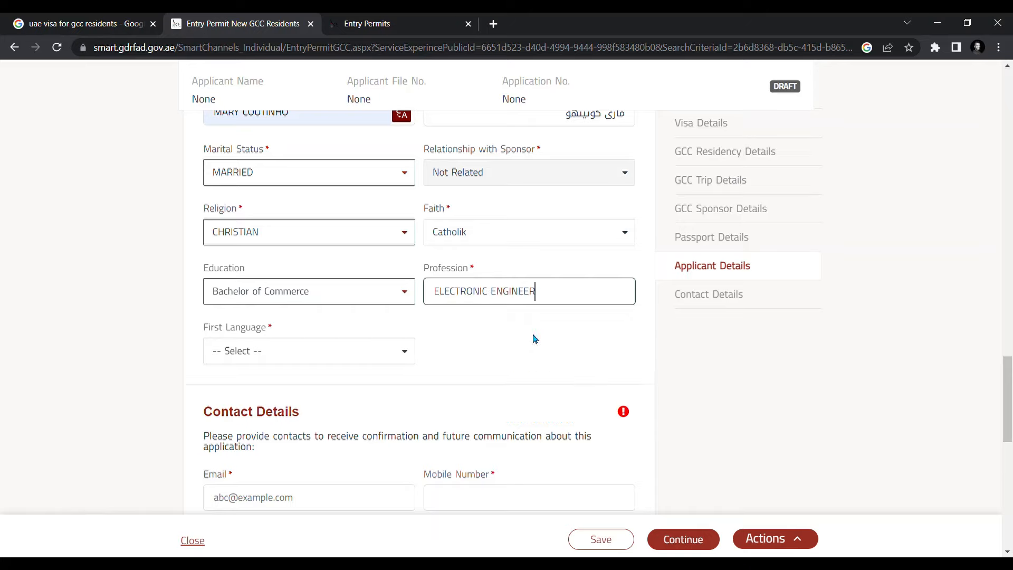
- Choose ENGLISH as the first language and scroll to the Contact Details section
{"action": "left_click", "coordinate": [261, 353]}
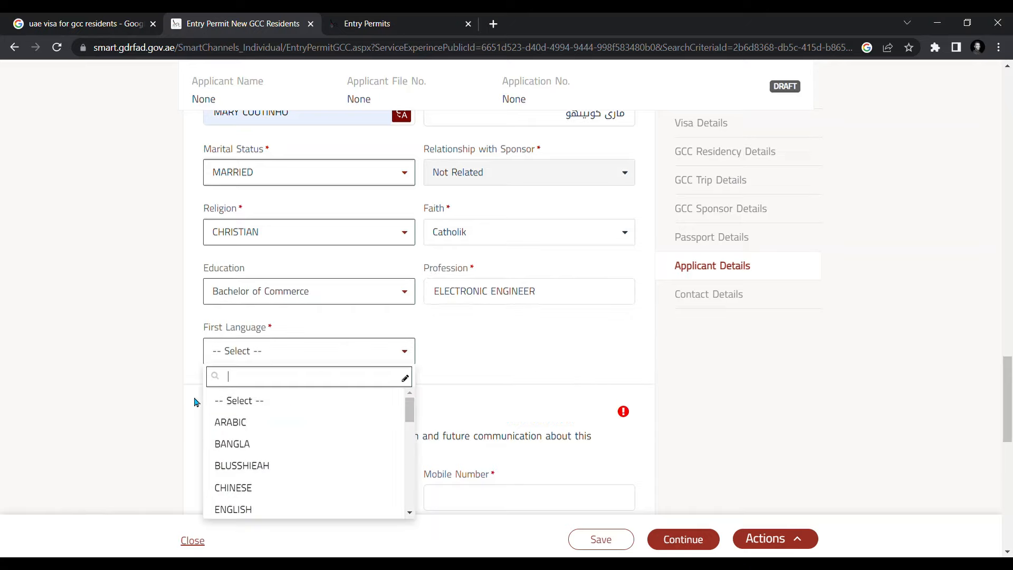
{"action": "left_click", "coordinate": [236, 510]}
{"action": "scroll", "coordinate": [126, 359], "scroll_direction": "up", "scroll_amount": 5}
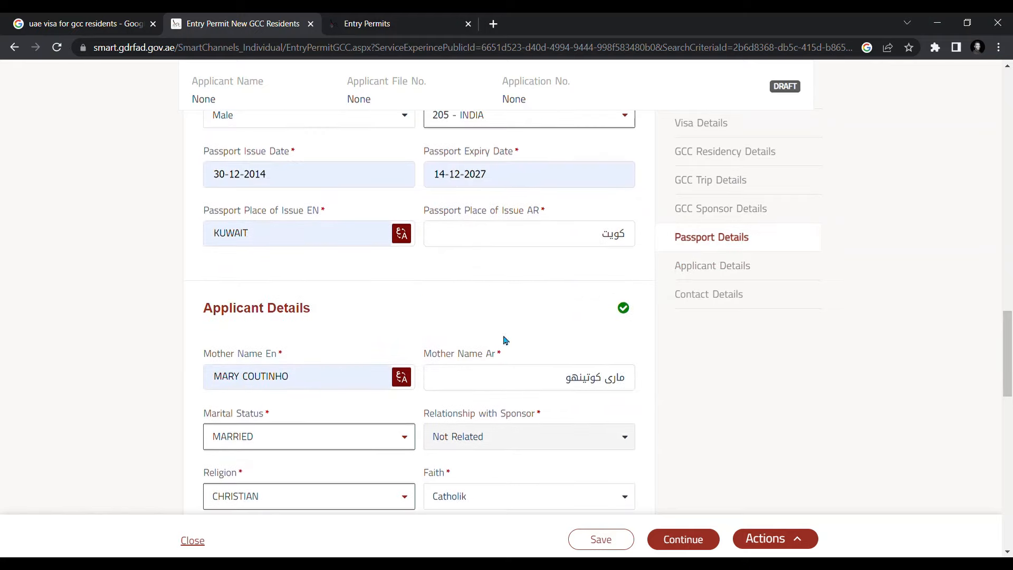
{"action": "scroll", "coordinate": [820, 339], "scroll_direction": "up", "scroll_amount": 1}
{"action": "scroll", "coordinate": [818, 337], "scroll_direction": "down", "scroll_amount": 12}
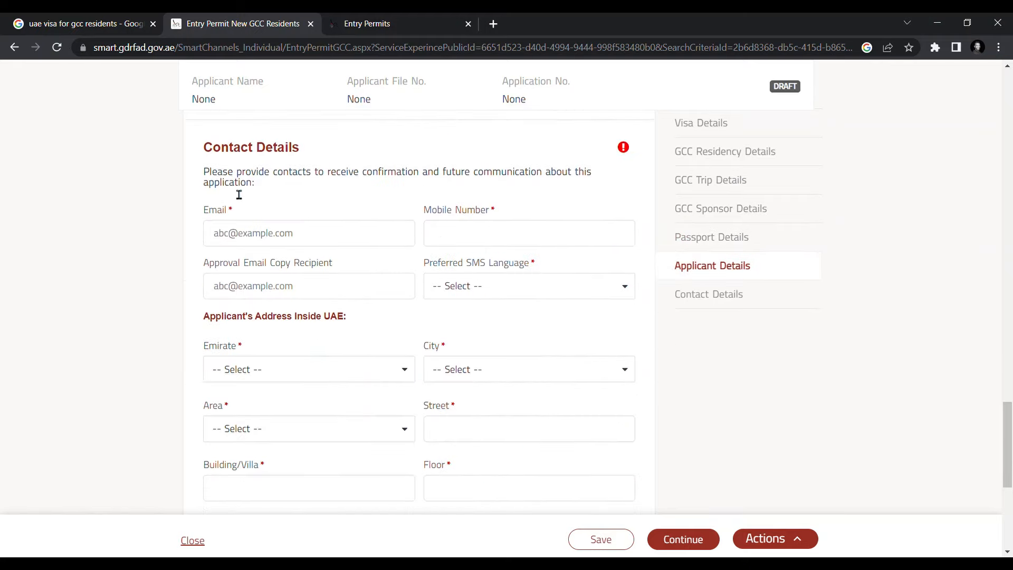
- Clear the partly typed e-mail and autofill the applicant's e-mail and mobile number
{"action": "left_click", "coordinate": [317, 242]}
{"action": "type", "text": "pas"}
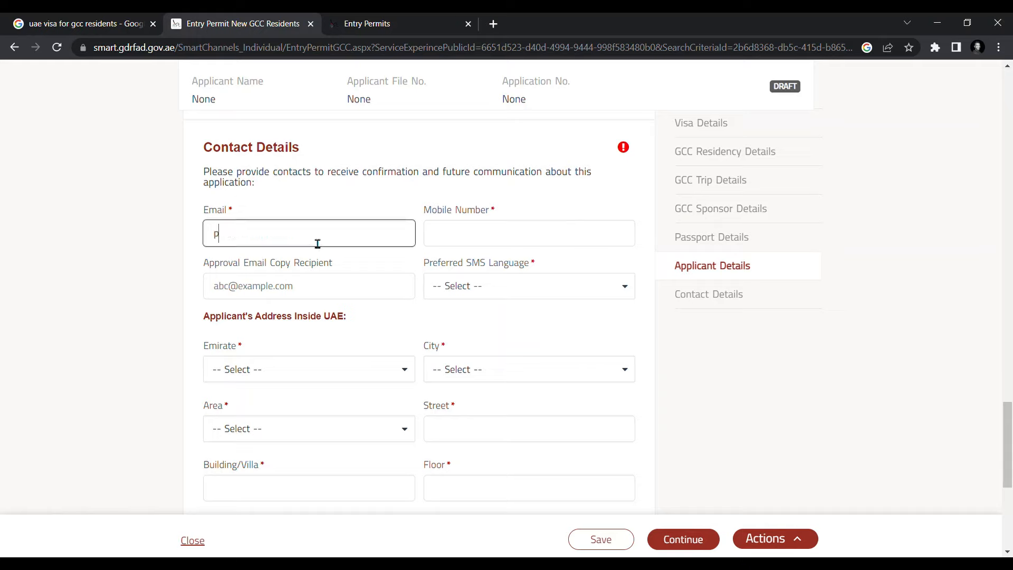
{"action": "key", "text": "BackSpace"}
{"action": "key", "text": "BackSpace"}
{"action": "key", "text": "BackSpace"}
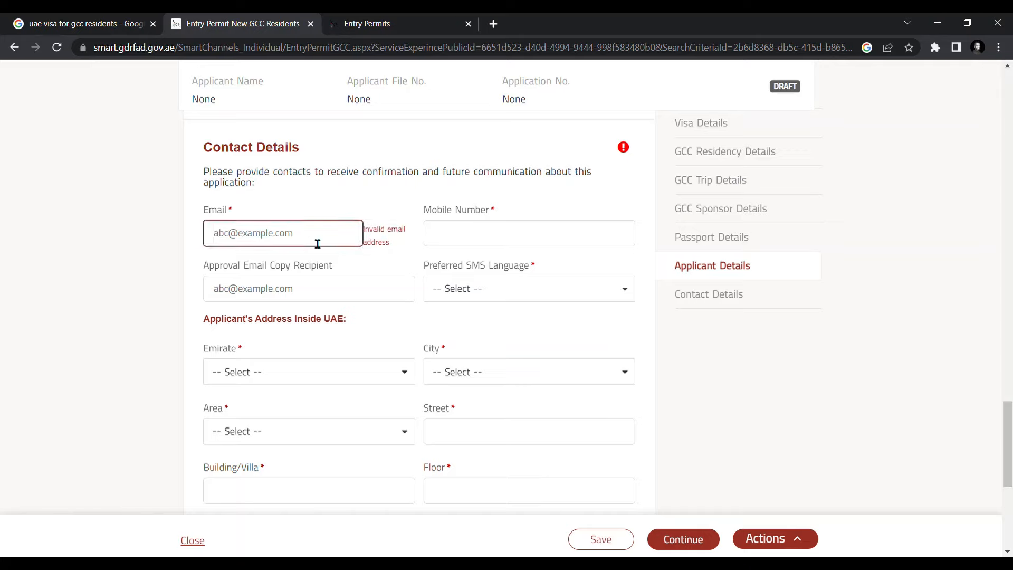
{"action": "type", "text": "ca"}
{"action": "key", "text": "BackSpace"}
{"action": "key", "text": "BackSpace"}
{"action": "key", "text": "BackSpace"}
{"action": "type", "text": "pascoa"}
{"action": "key", "text": "ctrl+a"}
{"action": "key", "text": "BackSpace"}
{"action": "left_click", "coordinate": [274, 263]}
- Clear the mobile number and refill it with a saved number
{"action": "left_click", "coordinate": [514, 241]}
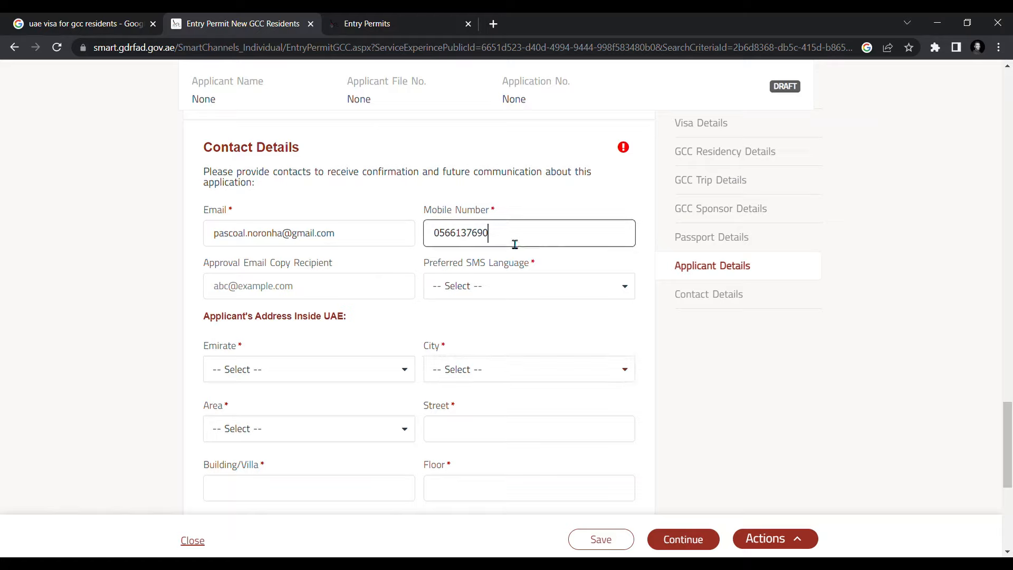
{"action": "key", "text": "BackSpace"}
{"action": "key", "text": "BackSpace"}
{"action": "key", "text": "BackSpace"}
{"action": "key", "text": "BackSpace"}
{"action": "key", "text": "BackSpace"}
{"action": "key", "text": "BackSpace"}
{"action": "key", "text": "BackSpace"}
{"action": "key", "text": "BackSpace"}
{"action": "left_click", "coordinate": [519, 271]}
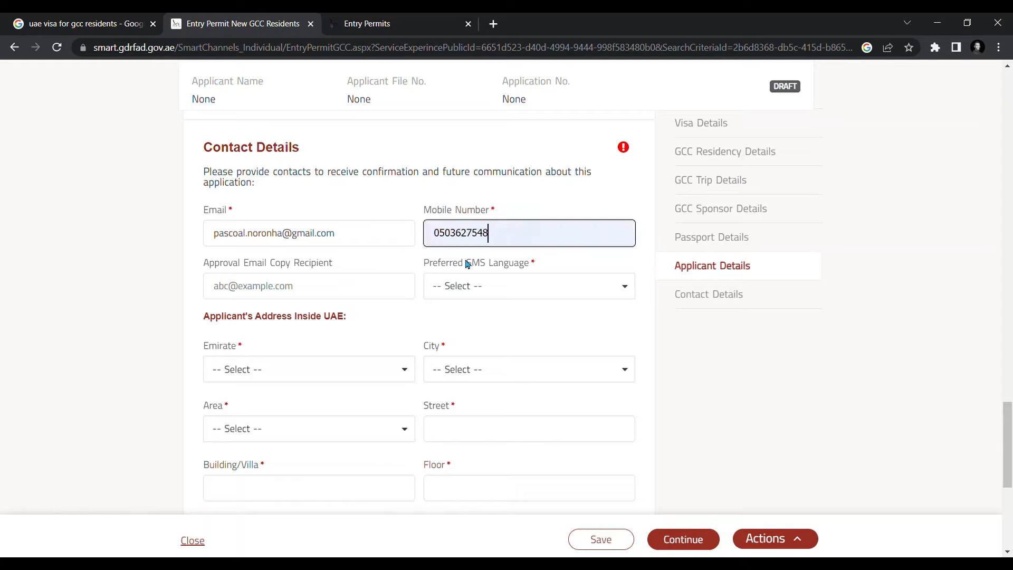
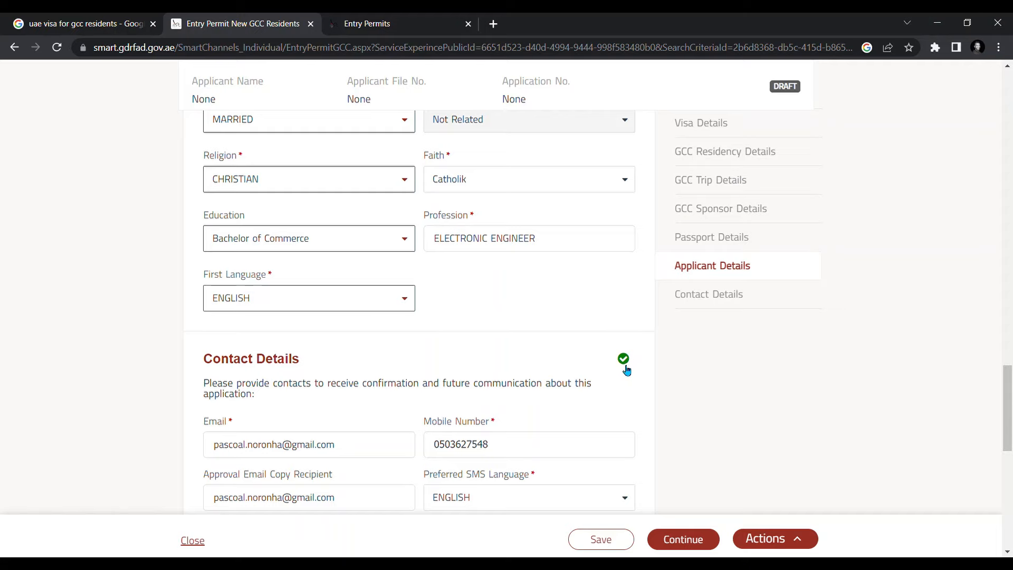
- Scroll to the bottom of the filled applicant and contact details form
{"action": "scroll", "coordinate": [624, 363], "scroll_direction": "down", "scroll_amount": 5}
{"action": "scroll", "coordinate": [620, 309], "scroll_direction": "down", "scroll_amount": 2}
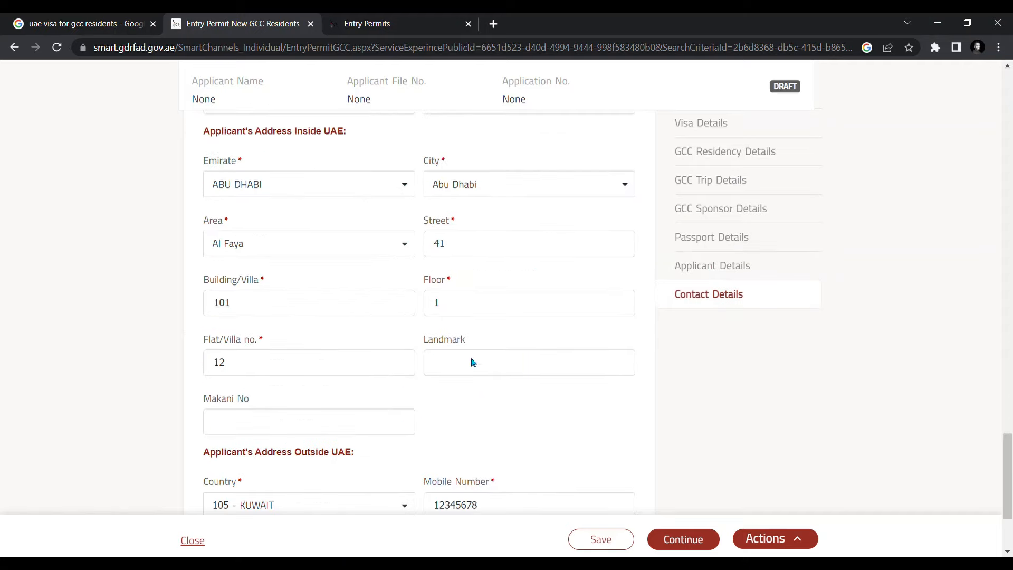
{"action": "scroll", "coordinate": [558, 385], "scroll_direction": "down", "scroll_amount": 3}
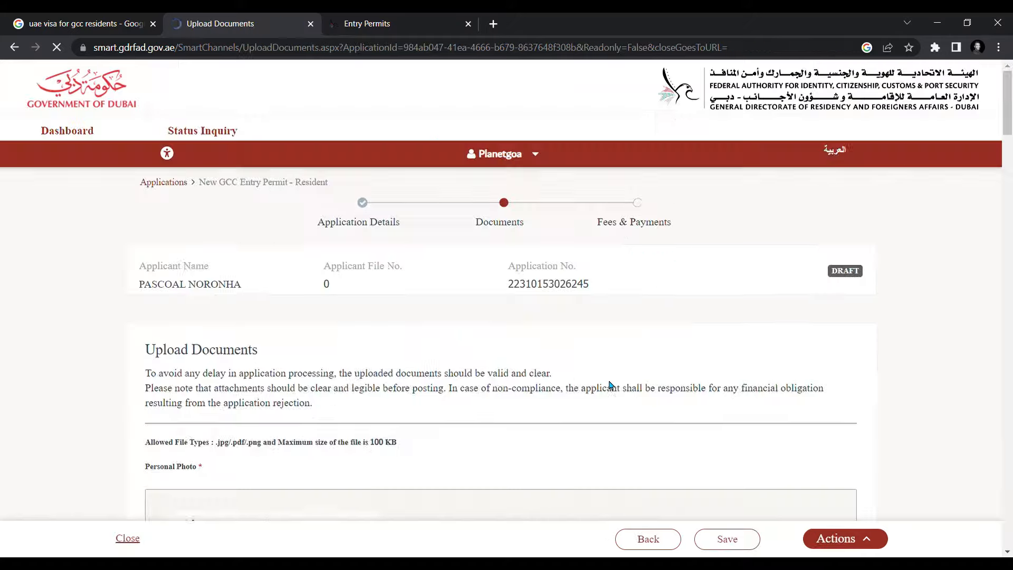
- Scroll through the Personal Photo, Sponsored GCC Residency and Sponsored Passport upload sections
{"action": "scroll", "coordinate": [449, 345], "scroll_direction": "down", "scroll_amount": 3}
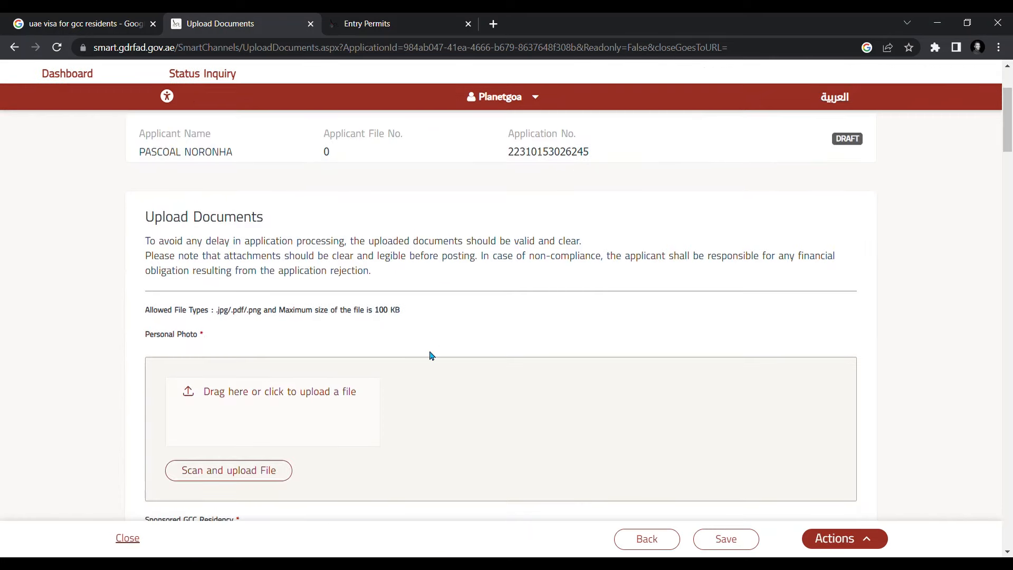
{"action": "scroll", "coordinate": [448, 356], "scroll_direction": "down", "scroll_amount": 3}
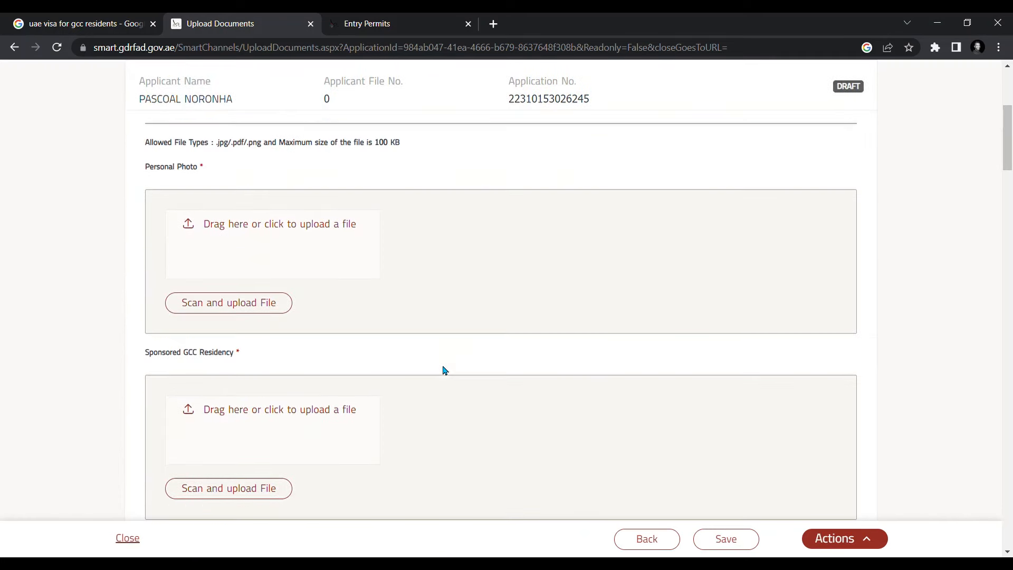
{"action": "scroll", "coordinate": [444, 370], "scroll_direction": "up", "scroll_amount": 1}
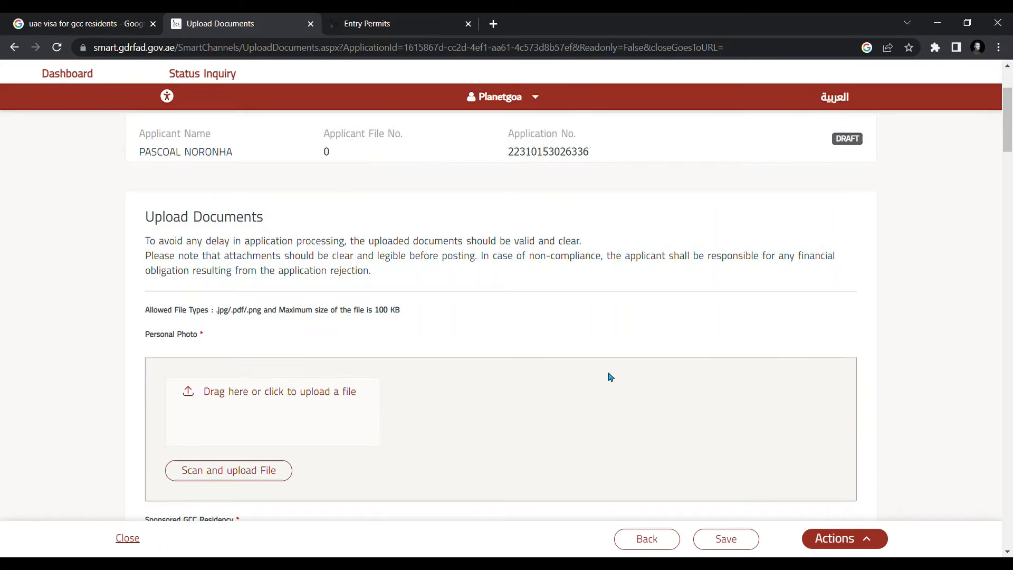
{"action": "scroll", "coordinate": [447, 401], "scroll_direction": "down", "scroll_amount": 2}
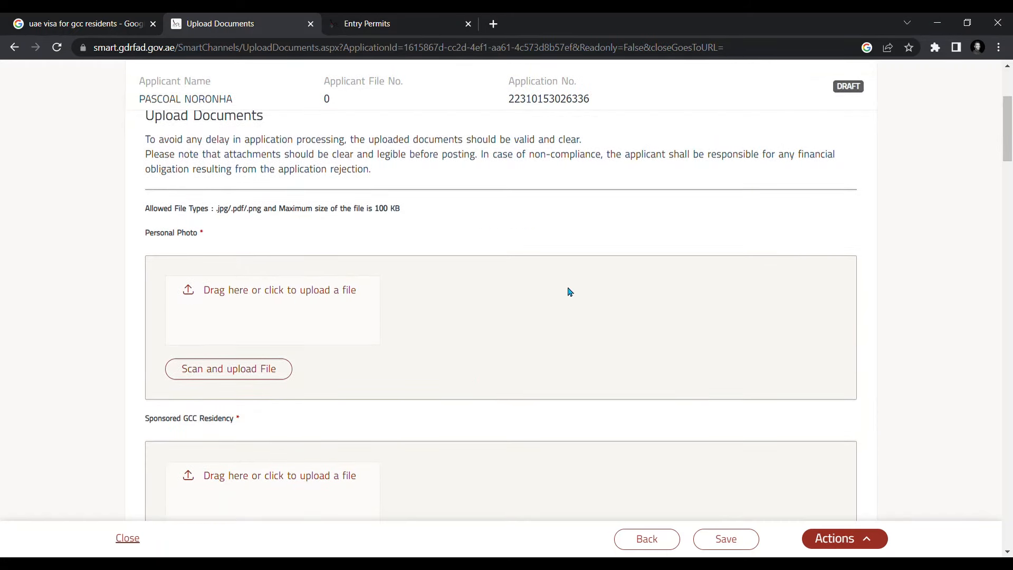
{"action": "scroll", "coordinate": [570, 290], "scroll_direction": "up", "scroll_amount": 4}
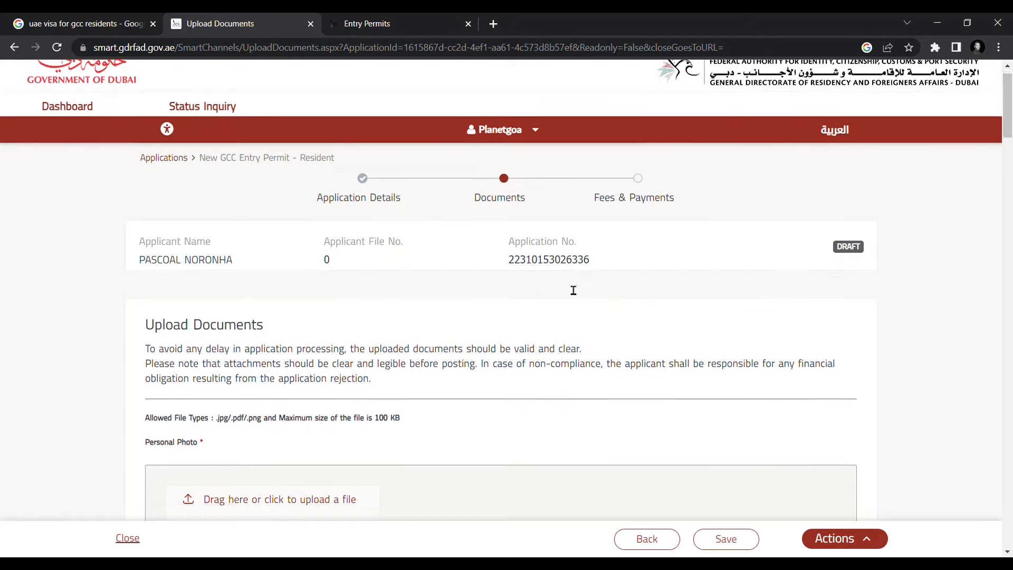
{"action": "scroll", "coordinate": [568, 287], "scroll_direction": "down", "scroll_amount": 5}
{"action": "scroll", "coordinate": [667, 340], "scroll_direction": "down", "scroll_amount": 2}
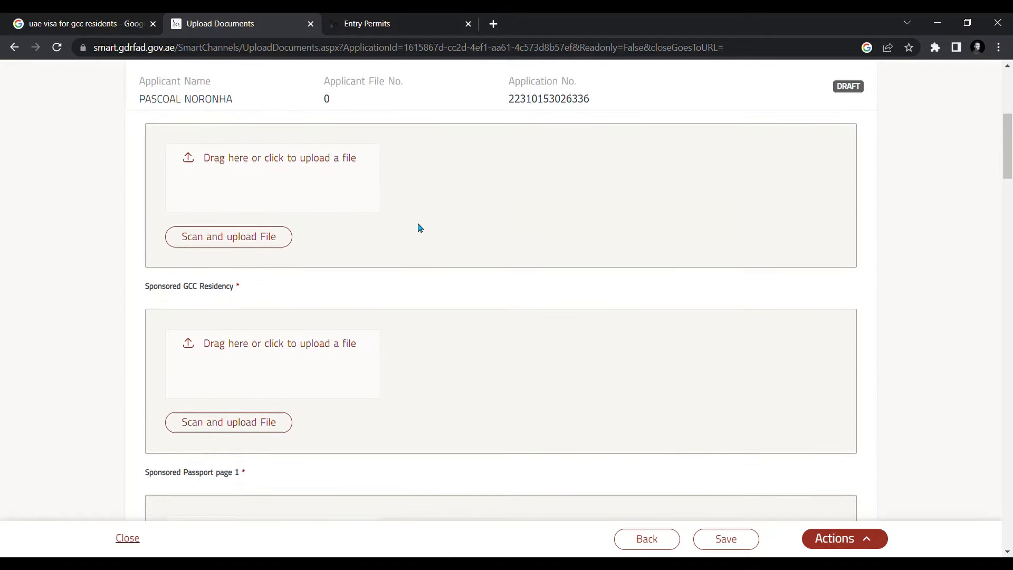
{"action": "scroll", "coordinate": [338, 237], "scroll_direction": "up", "scroll_amount": 3}
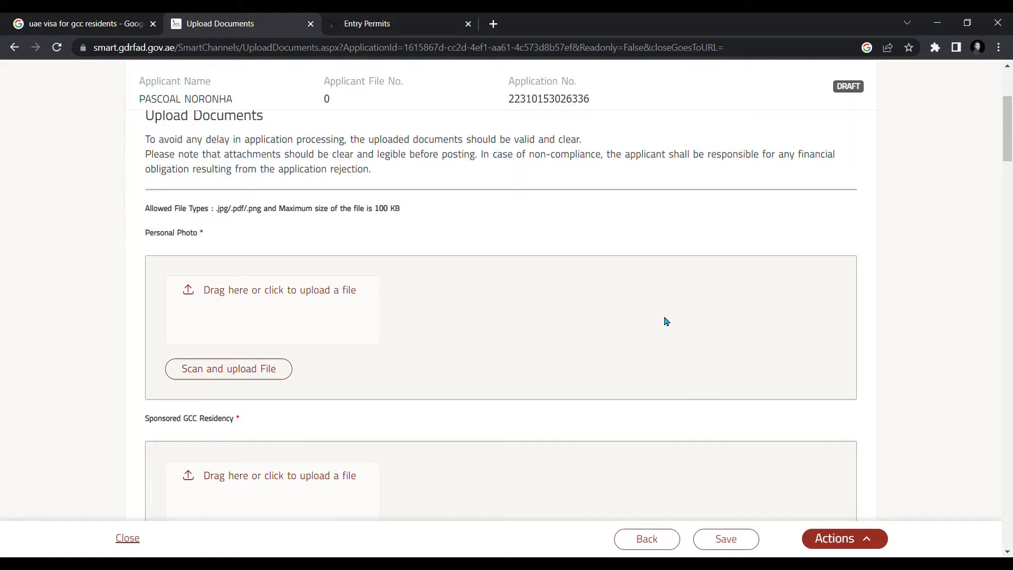
{"action": "scroll", "coordinate": [664, 319], "scroll_direction": "up", "scroll_amount": 2}
{"action": "scroll", "coordinate": [665, 318], "scroll_direction": "down", "scroll_amount": 3}
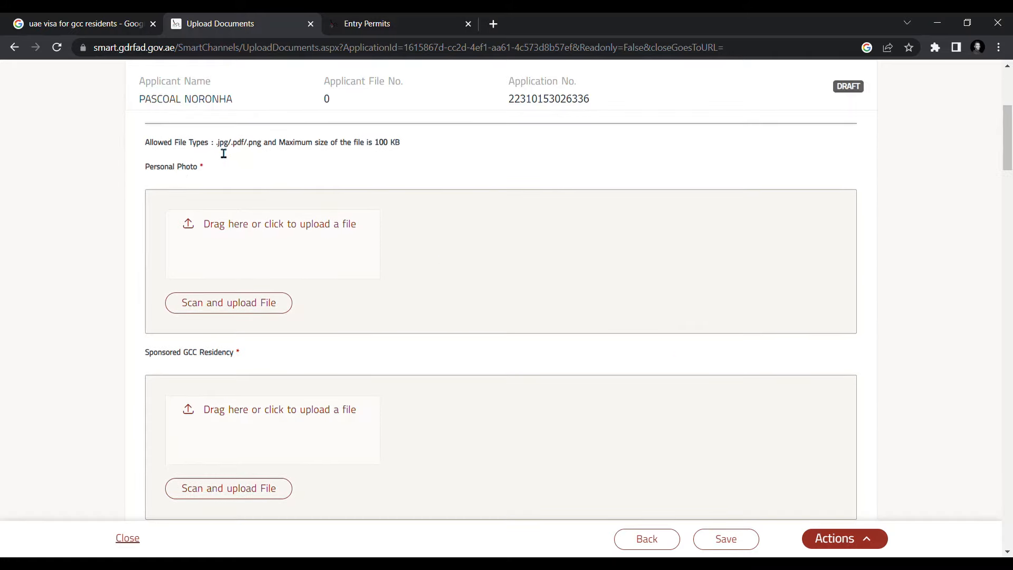
{"action": "left_click_drag", "start_coordinate": [218, 151], "coordinate": [434, 146]}
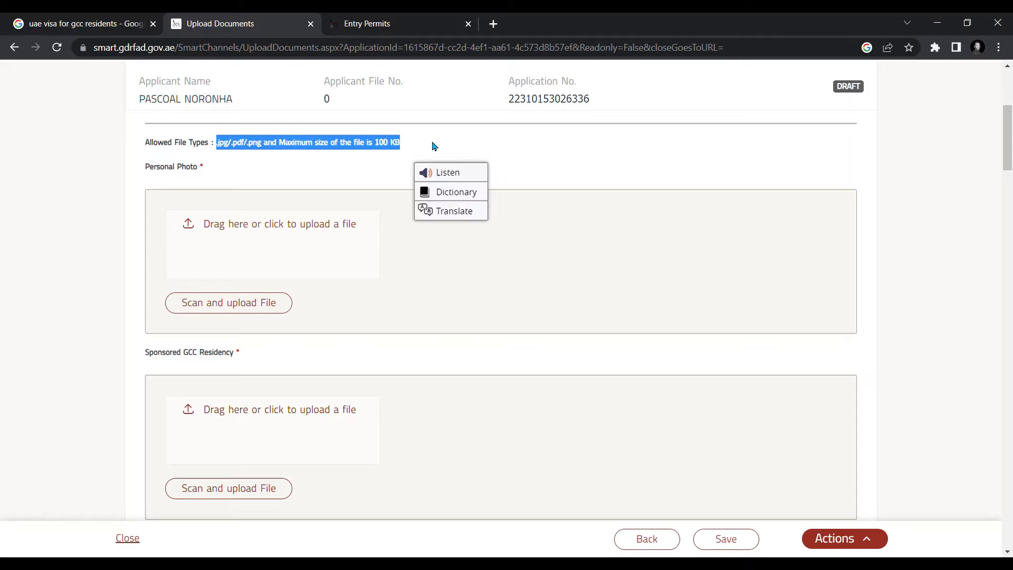
{"action": "left_click", "coordinate": [352, 160]}
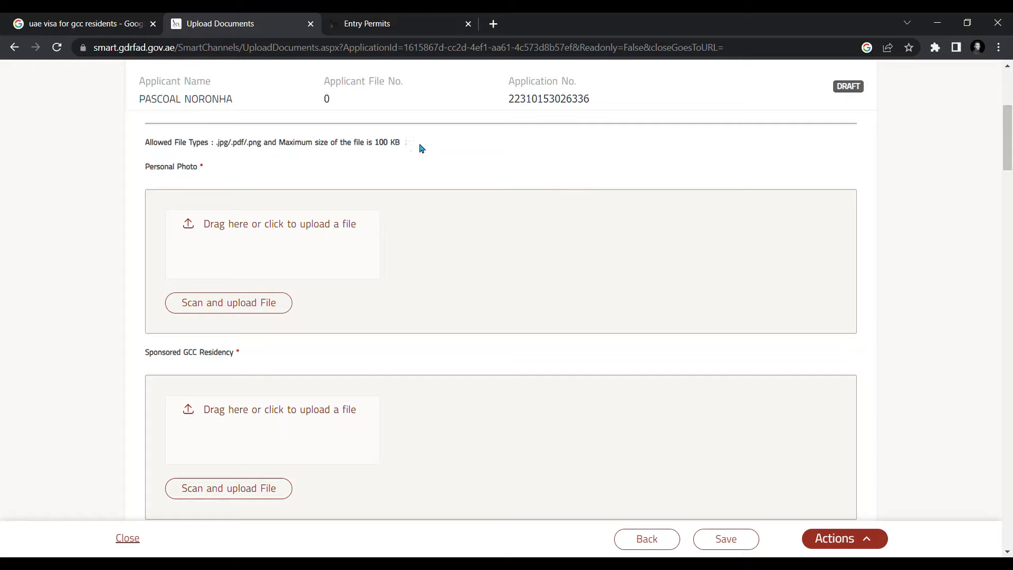
{"action": "left_click_drag", "start_coordinate": [407, 148], "coordinate": [227, 152]}
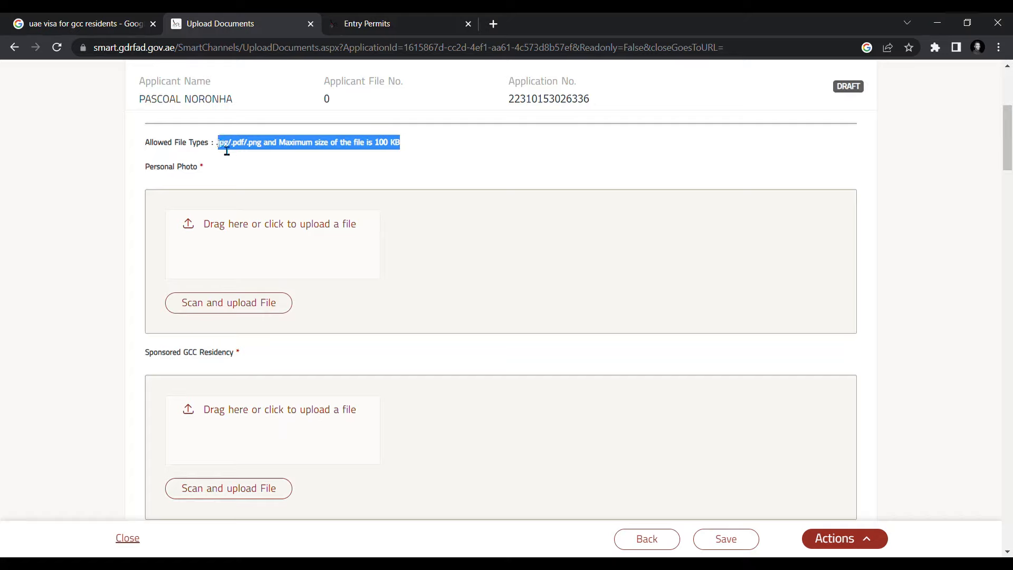
{"action": "left_click", "coordinate": [437, 154]}
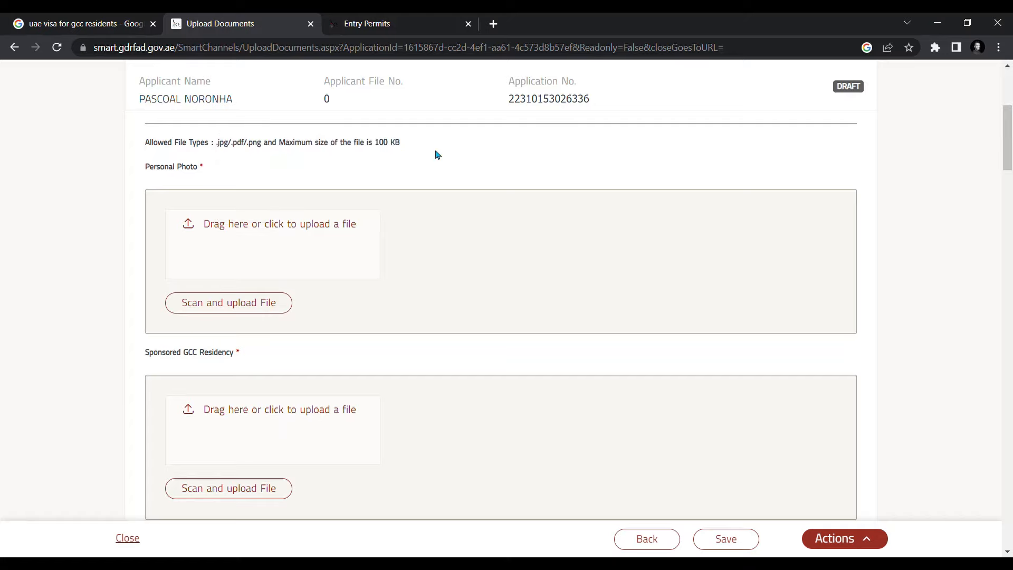
{"action": "left_click_drag", "start_coordinate": [404, 147], "coordinate": [226, 151]}
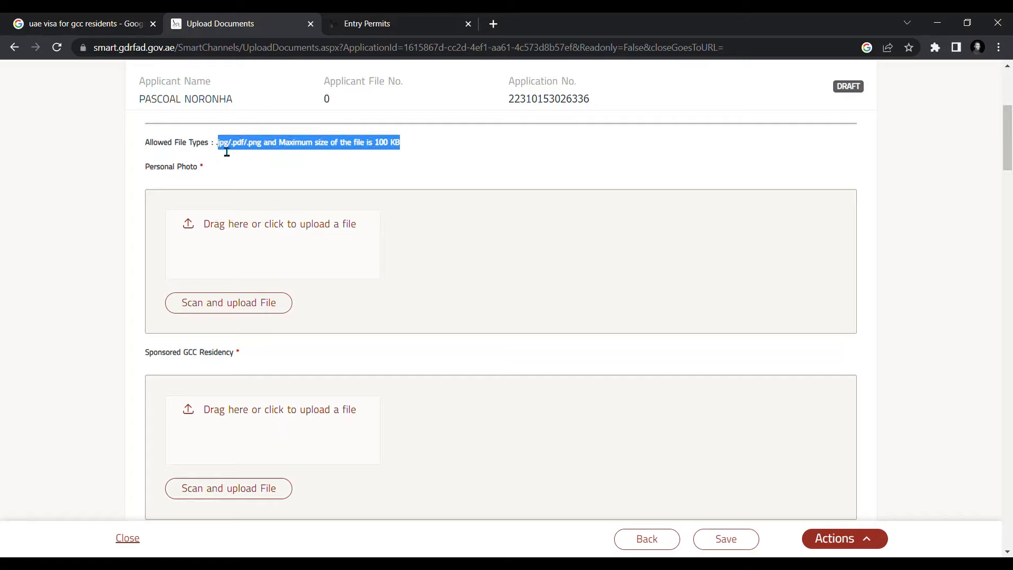
{"action": "scroll", "coordinate": [612, 240], "scroll_direction": "down", "scroll_amount": 1}
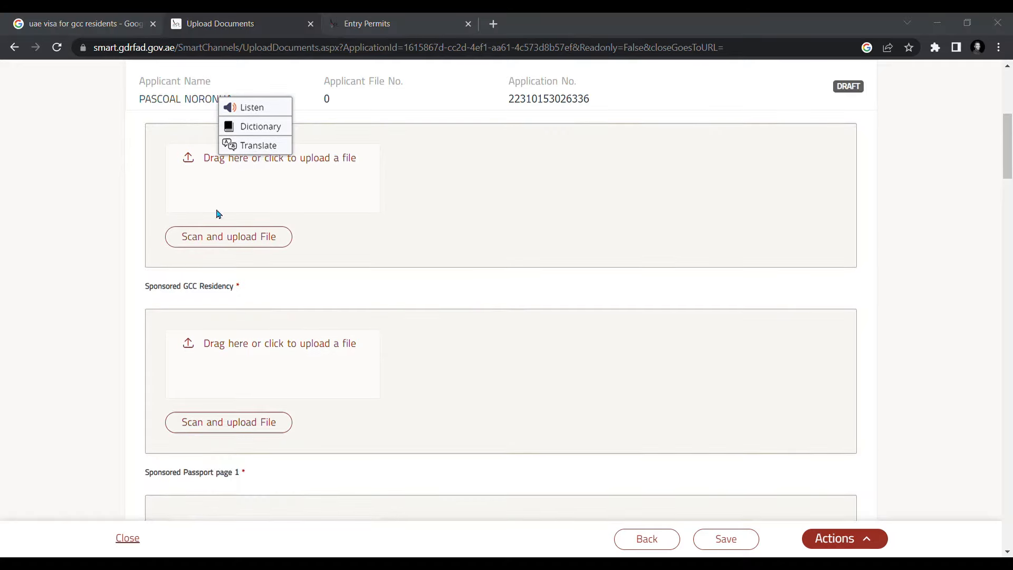
{"action": "left_click", "coordinate": [616, 21]}
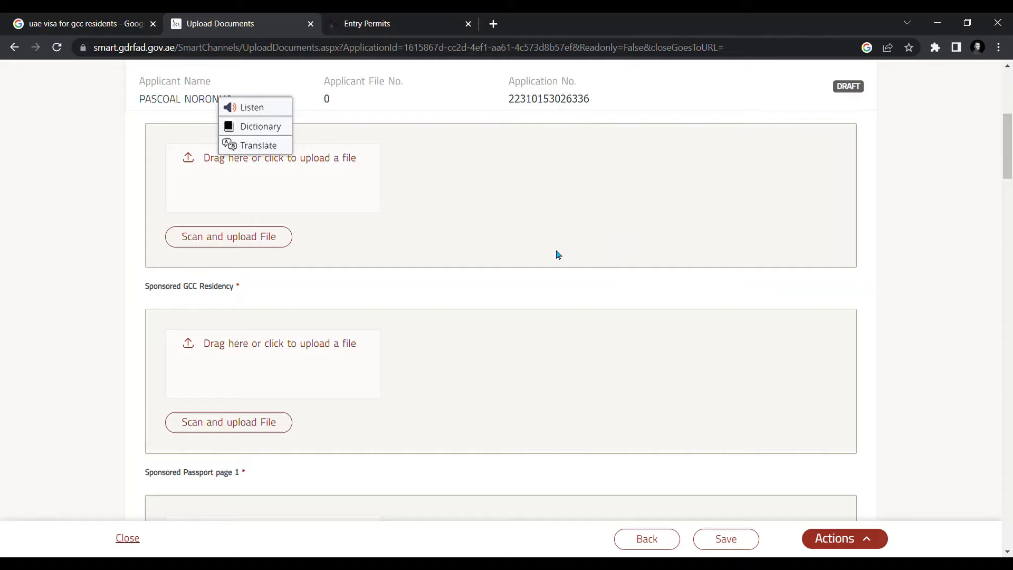
{"action": "scroll", "coordinate": [558, 255], "scroll_direction": "down", "scroll_amount": 1}
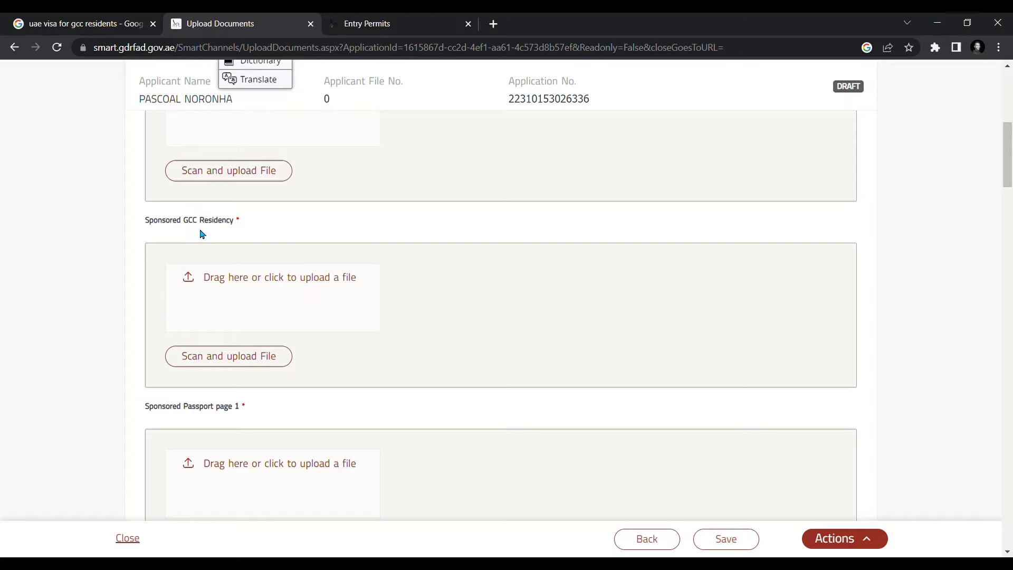
{"action": "left_click", "coordinate": [498, 277]}
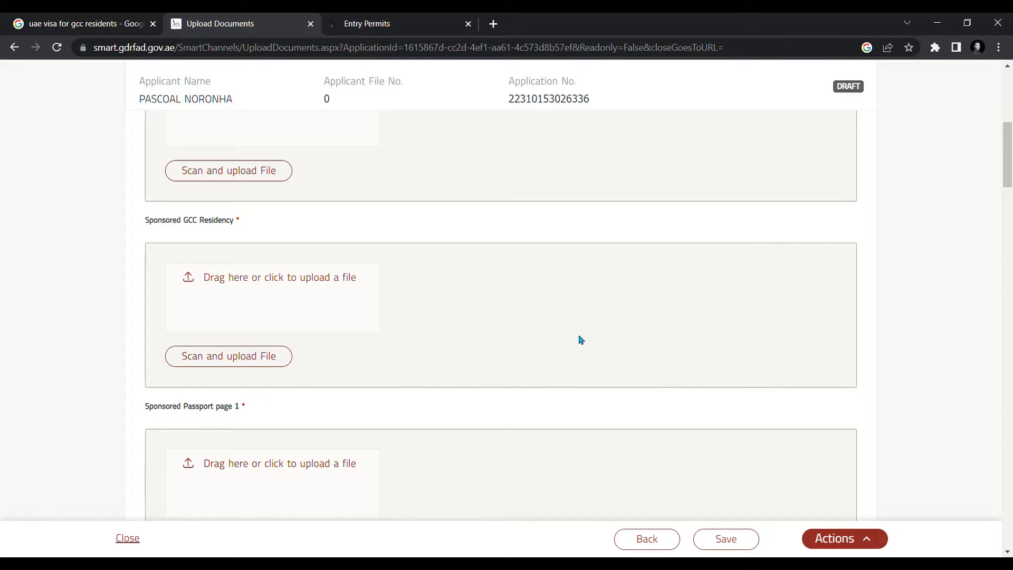
{"action": "scroll", "coordinate": [569, 315], "scroll_direction": "down", "scroll_amount": 2}
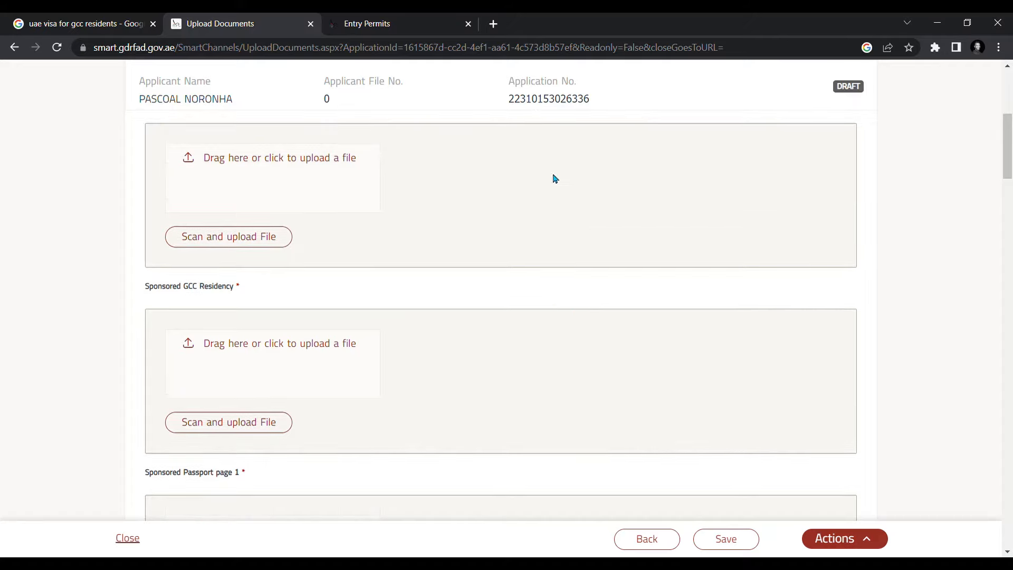
{"action": "scroll", "coordinate": [554, 253], "scroll_direction": "down", "scroll_amount": 3}
{"action": "scroll", "coordinate": [396, 232], "scroll_direction": "up", "scroll_amount": 1}
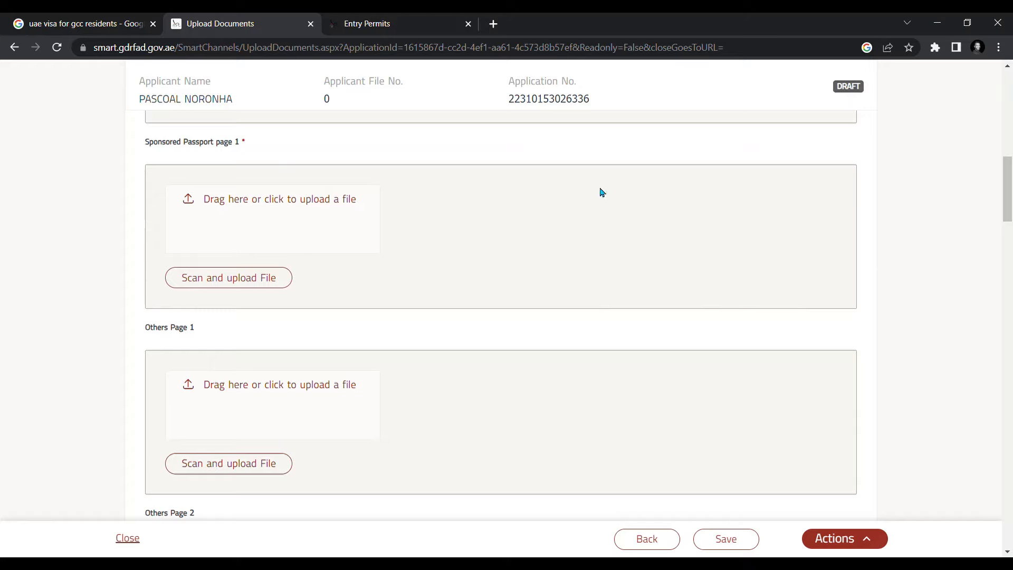
{"action": "scroll", "coordinate": [654, 232], "scroll_direction": "down", "scroll_amount": 1}
{"action": "scroll", "coordinate": [648, 231], "scroll_direction": "up", "scroll_amount": 7}
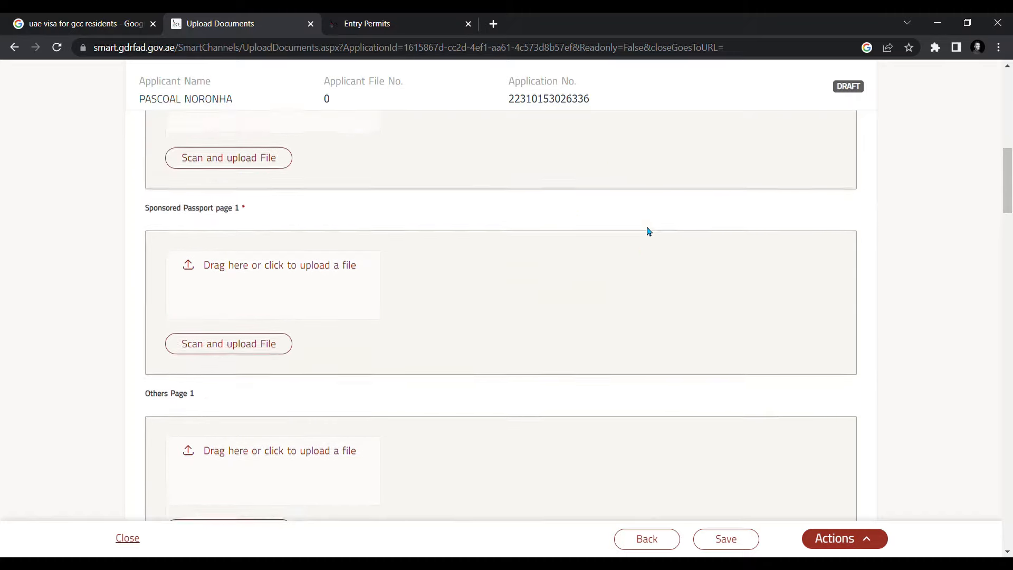
{"action": "scroll", "coordinate": [644, 229], "scroll_direction": "down", "scroll_amount": 6}
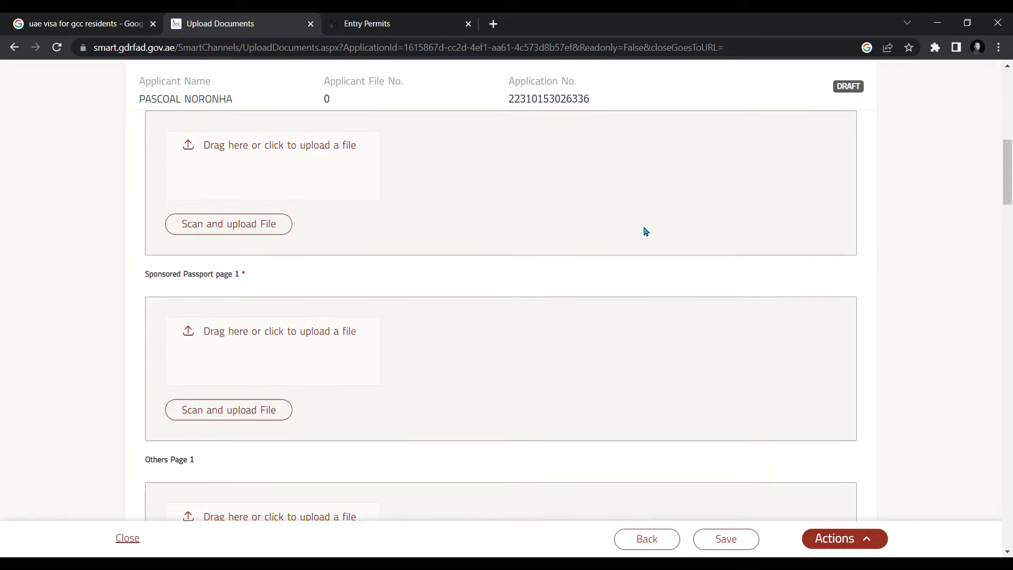
{"action": "scroll", "coordinate": [640, 233], "scroll_direction": "up", "scroll_amount": 6}
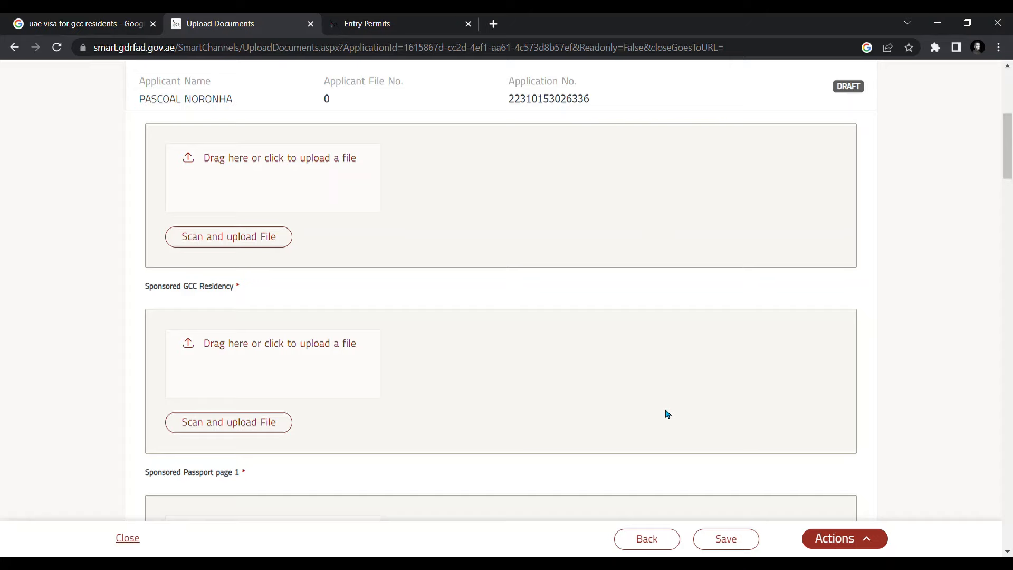
{"action": "scroll", "coordinate": [667, 414], "scroll_direction": "down", "scroll_amount": 4}
{"action": "scroll", "coordinate": [666, 301], "scroll_direction": "up", "scroll_amount": 8}
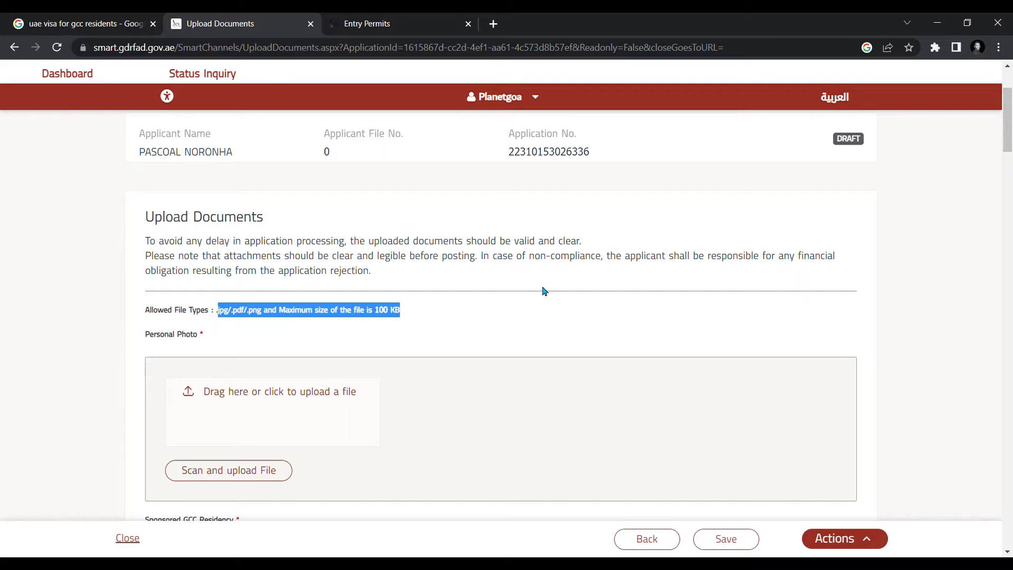
{"action": "scroll", "coordinate": [601, 268], "scroll_direction": "down", "scroll_amount": 5}
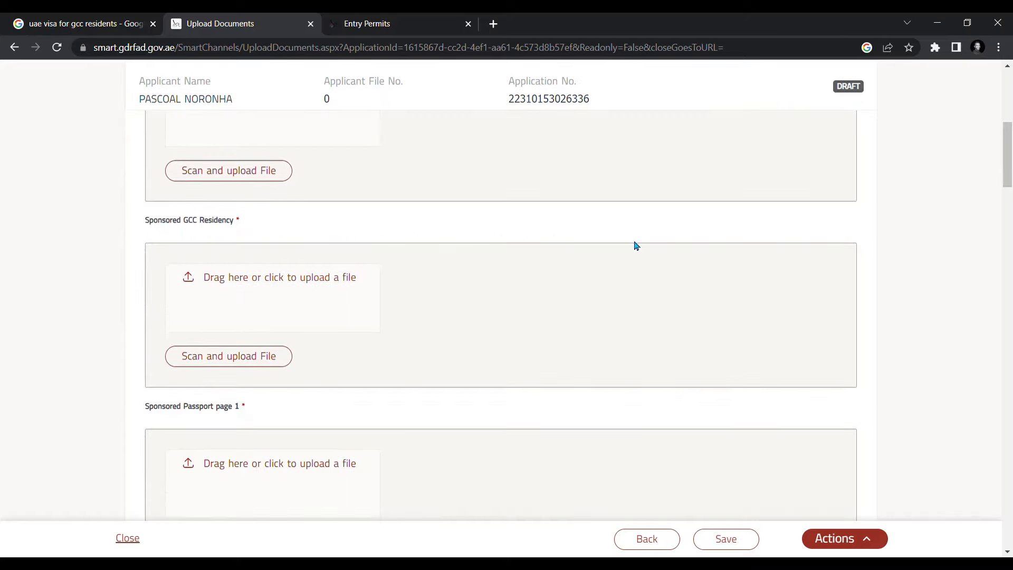
{"action": "scroll", "coordinate": [633, 244], "scroll_direction": "down", "scroll_amount": 2}
{"action": "scroll", "coordinate": [626, 240], "scroll_direction": "down", "scroll_amount": 1}
{"action": "scroll", "coordinate": [620, 242], "scroll_direction": "down", "scroll_amount": 3}
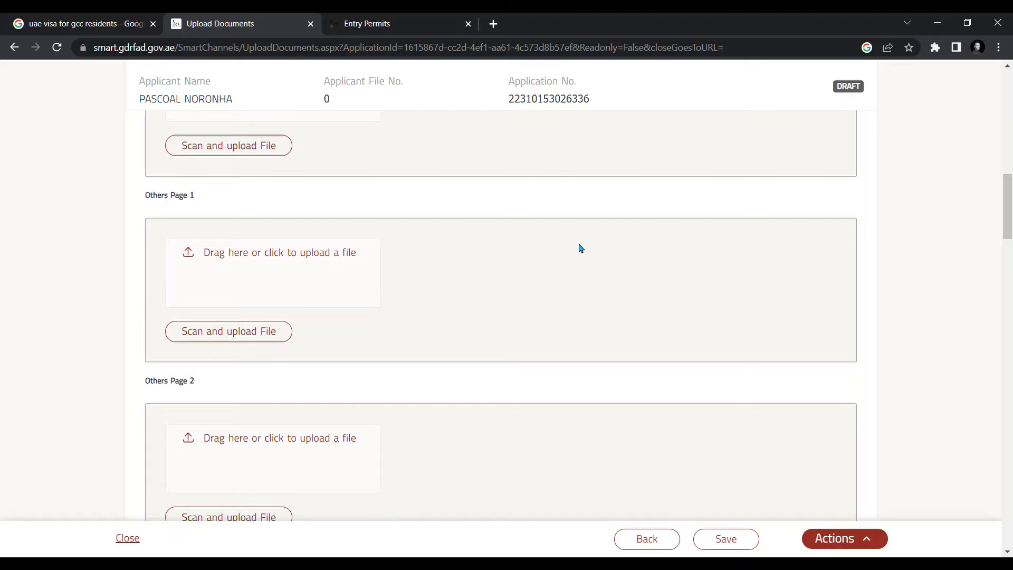
{"action": "scroll", "coordinate": [503, 296], "scroll_direction": "up", "scroll_amount": 1}
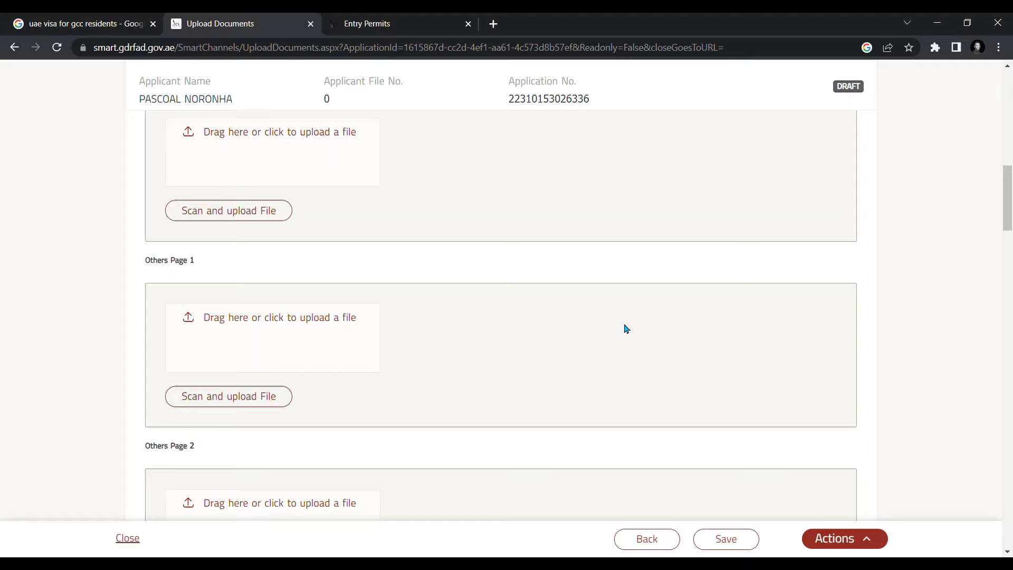
{"action": "scroll", "coordinate": [624, 330], "scroll_direction": "down", "scroll_amount": 2}
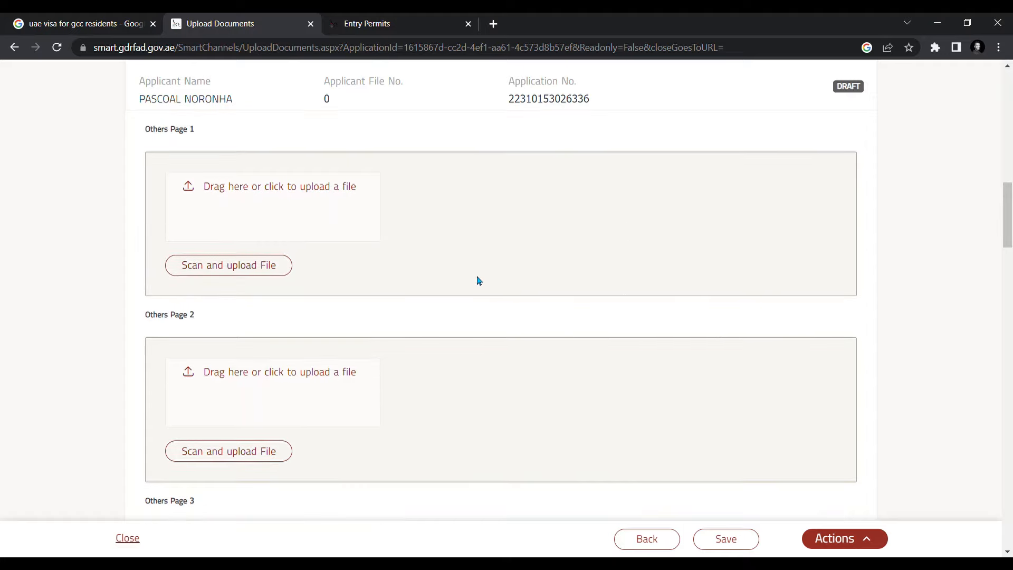
{"action": "scroll", "coordinate": [604, 293], "scroll_direction": "up", "scroll_amount": 2}
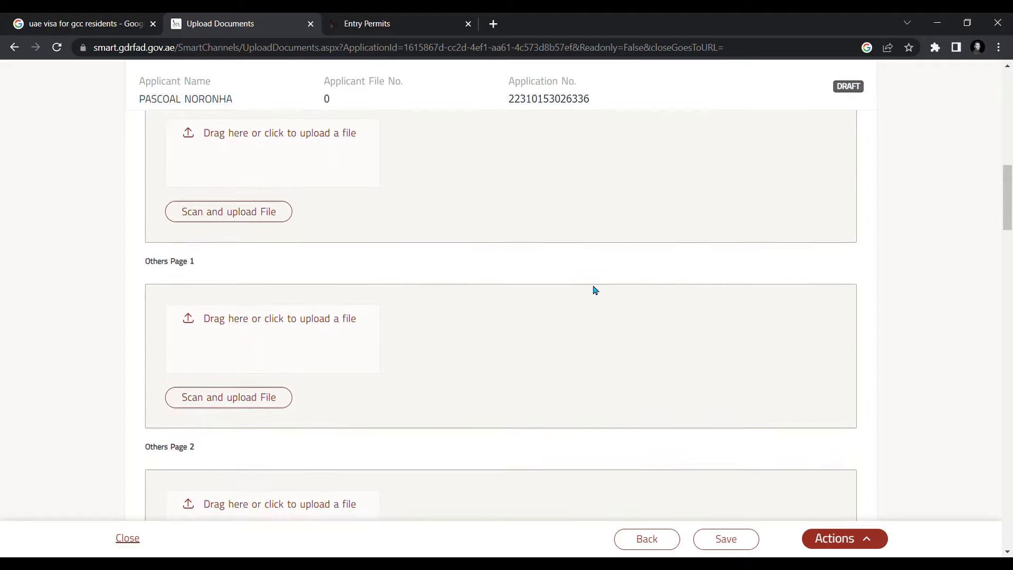
{"action": "scroll", "coordinate": [595, 290], "scroll_direction": "down", "scroll_amount": 2}
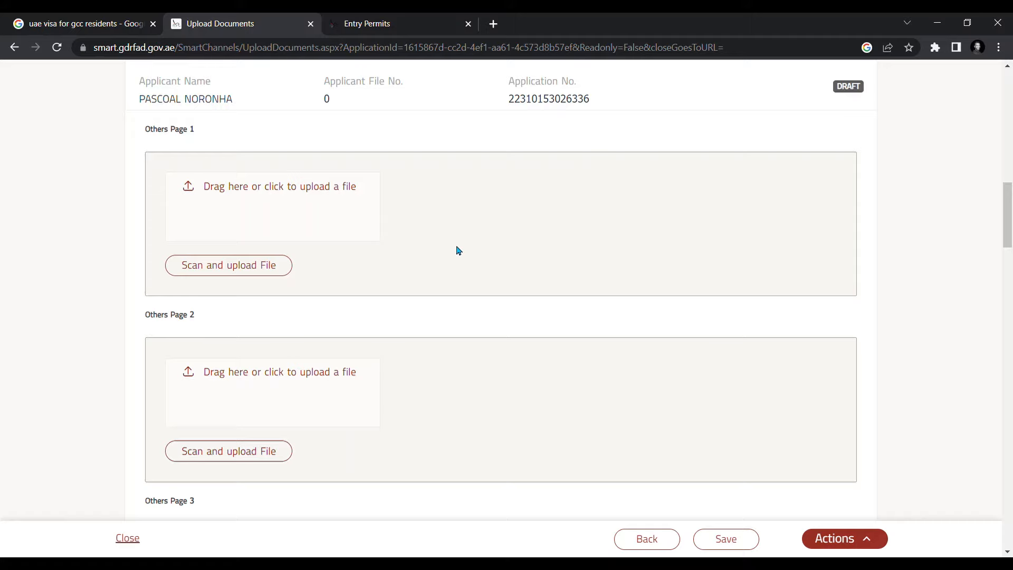
{"action": "scroll", "coordinate": [474, 244], "scroll_direction": "down", "scroll_amount": 1}
{"action": "scroll", "coordinate": [493, 238], "scroll_direction": "up", "scroll_amount": 2}
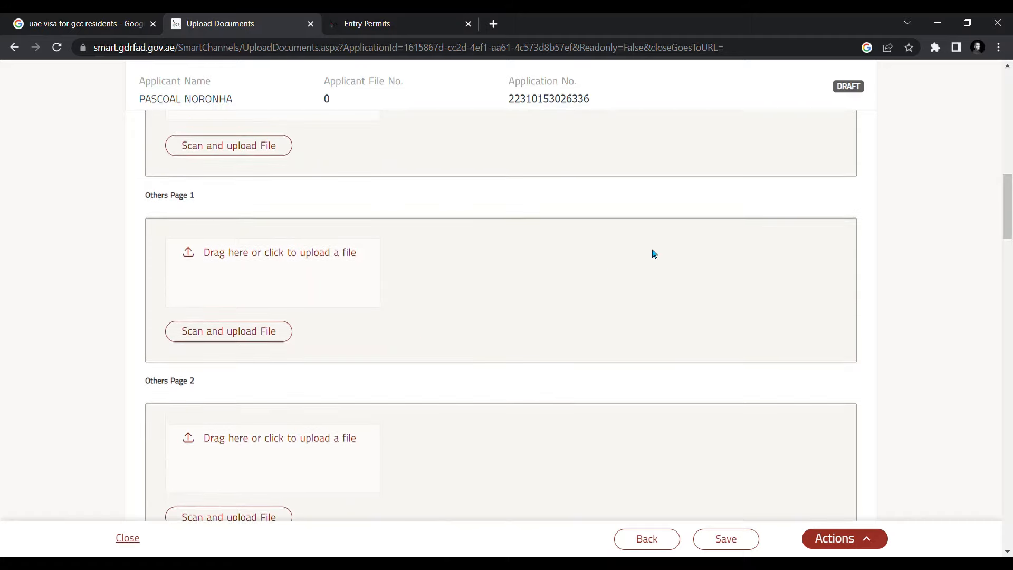
{"action": "scroll", "coordinate": [669, 311], "scroll_direction": "down", "scroll_amount": 1}
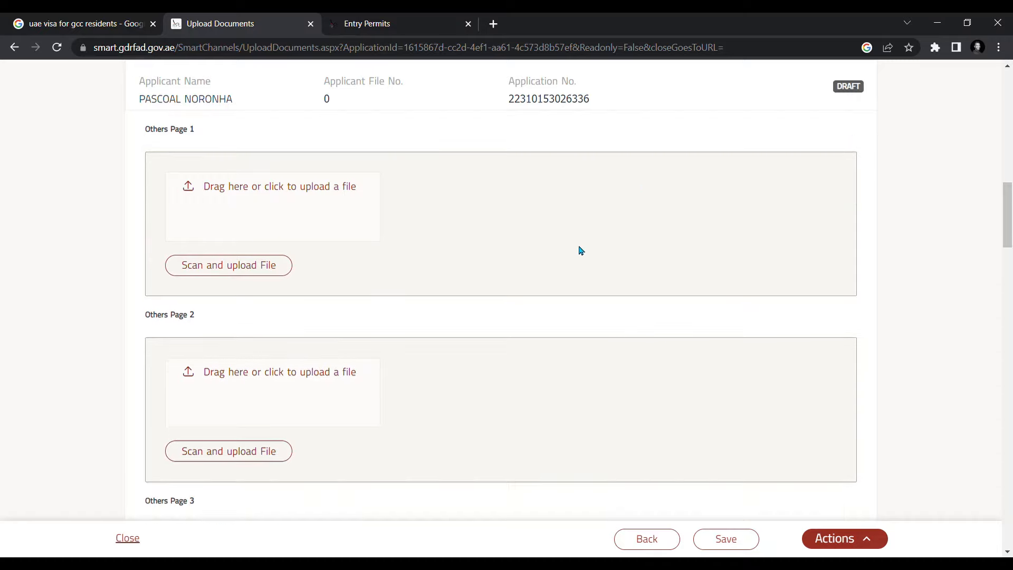
{"action": "scroll", "coordinate": [579, 248], "scroll_direction": "up", "scroll_amount": 2}
{"action": "scroll", "coordinate": [622, 363], "scroll_direction": "down", "scroll_amount": 2}
{"action": "scroll", "coordinate": [615, 291], "scroll_direction": "up", "scroll_amount": 1}
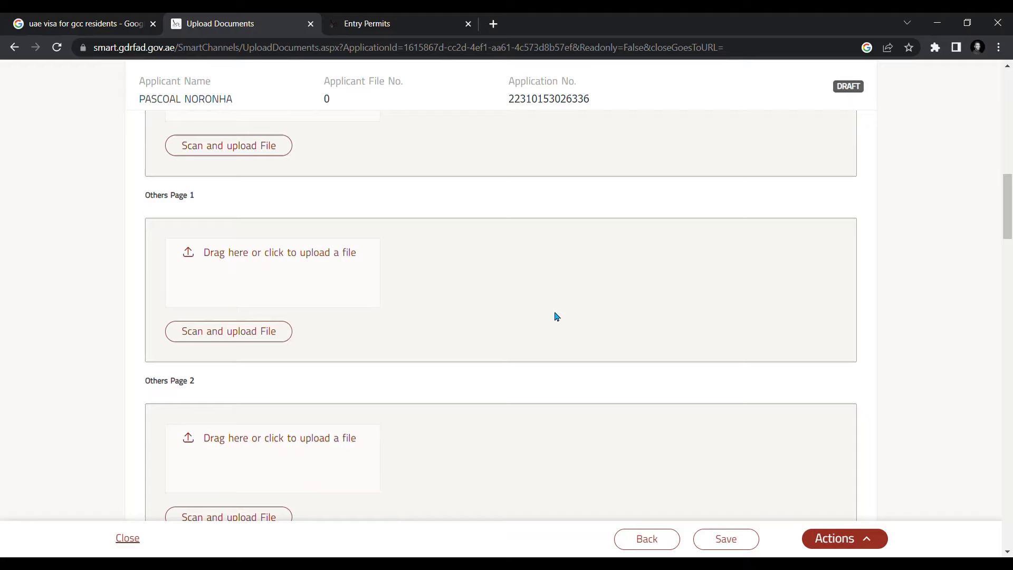
{"action": "scroll", "coordinate": [569, 358], "scroll_direction": "down", "scroll_amount": 1}
{"action": "scroll", "coordinate": [622, 411], "scroll_direction": "down", "scroll_amount": 3}
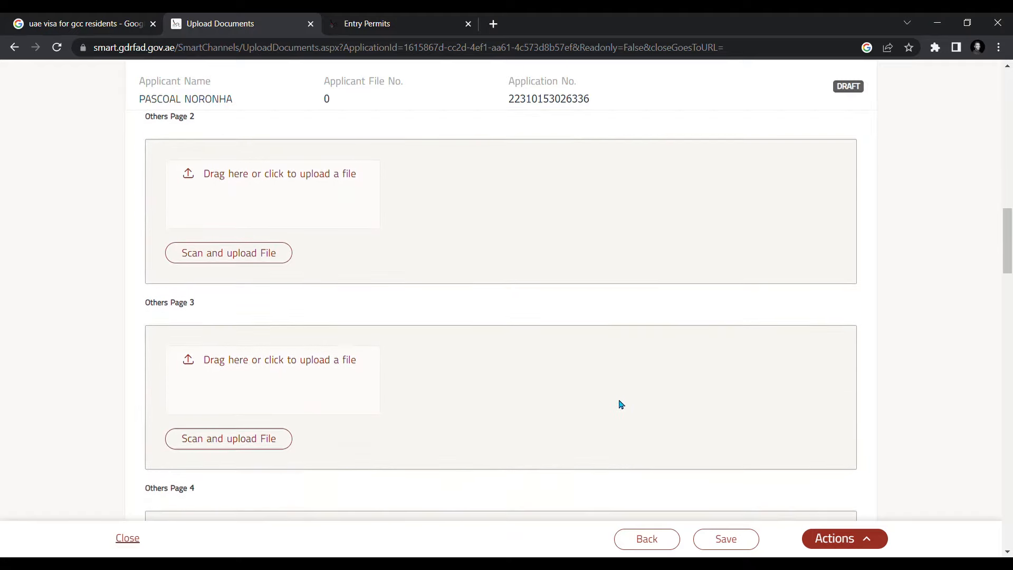
{"action": "scroll", "coordinate": [585, 401], "scroll_direction": "down", "scroll_amount": 3}
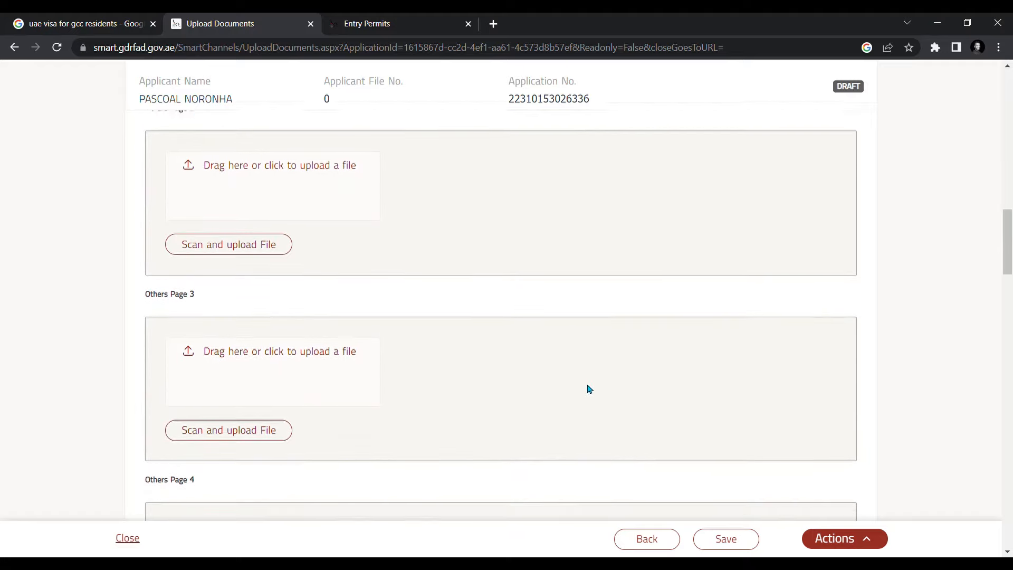
{"action": "scroll", "coordinate": [628, 425], "scroll_direction": "down", "scroll_amount": 3}
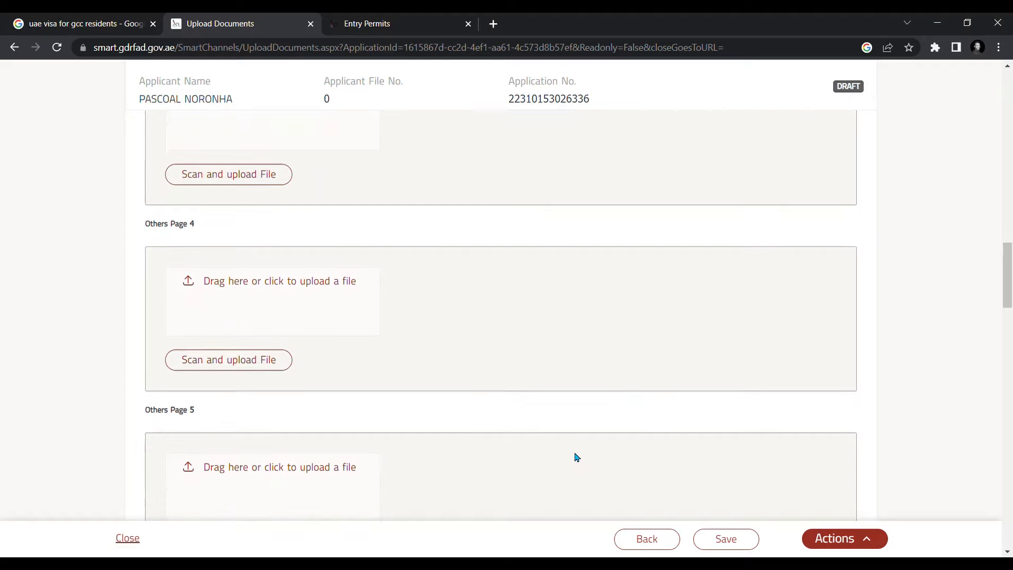
{"action": "scroll", "coordinate": [617, 427], "scroll_direction": "down", "scroll_amount": 2}
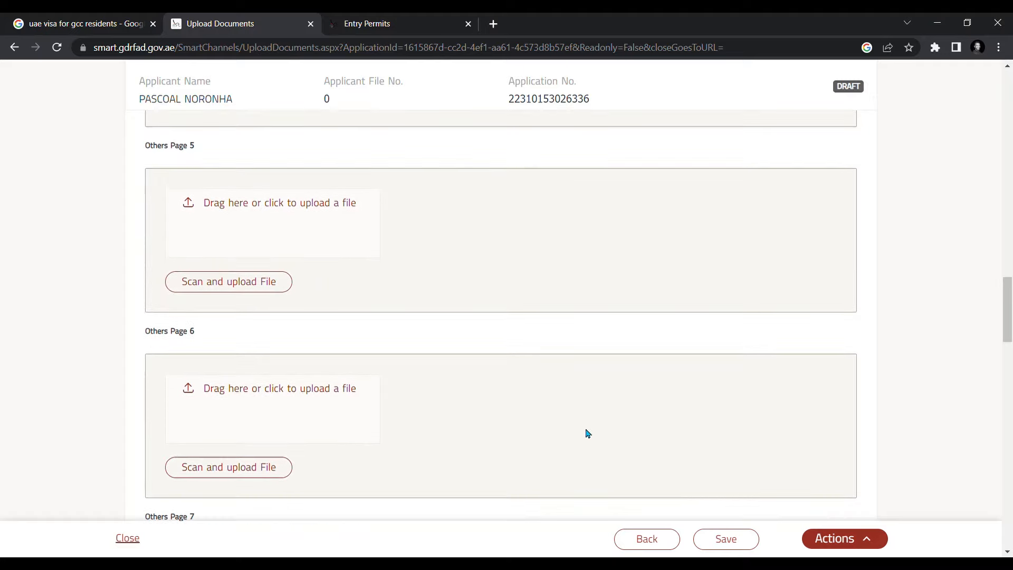
{"action": "scroll", "coordinate": [587, 433], "scroll_direction": "up", "scroll_amount": 8}
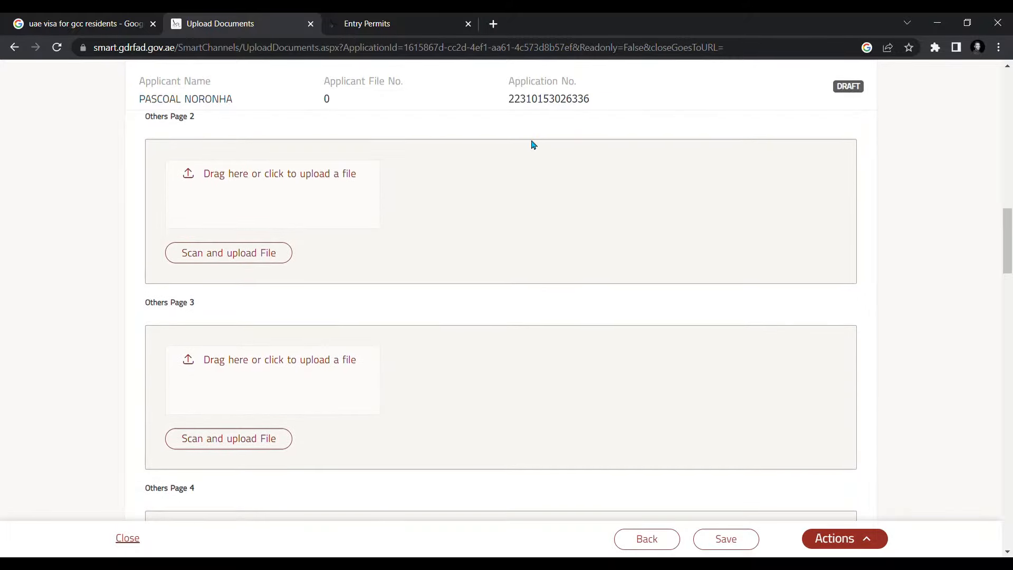
{"action": "scroll", "coordinate": [626, 278], "scroll_direction": "up", "scroll_amount": 2}
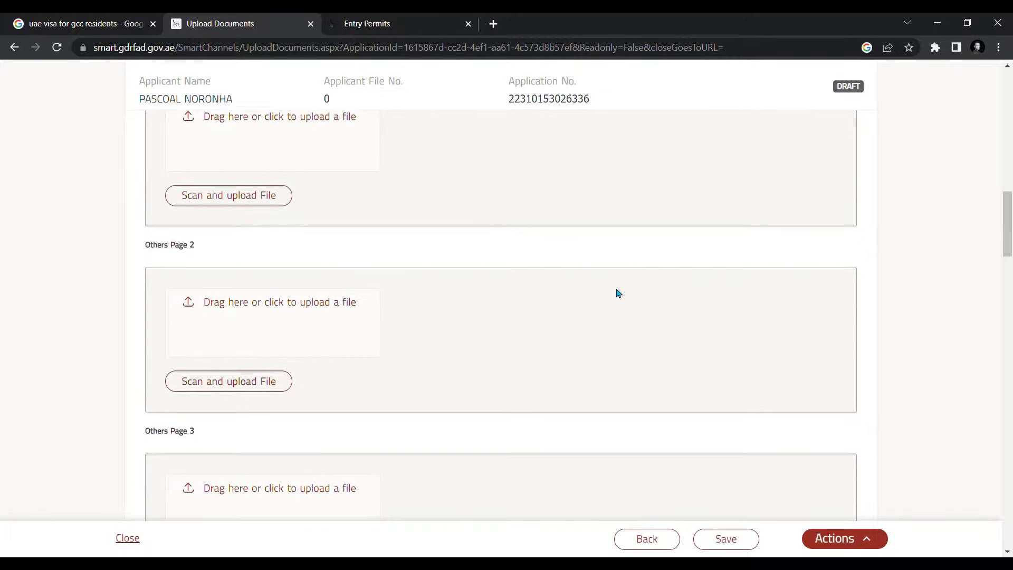
{"action": "scroll", "coordinate": [612, 293], "scroll_direction": "down", "scroll_amount": 7}
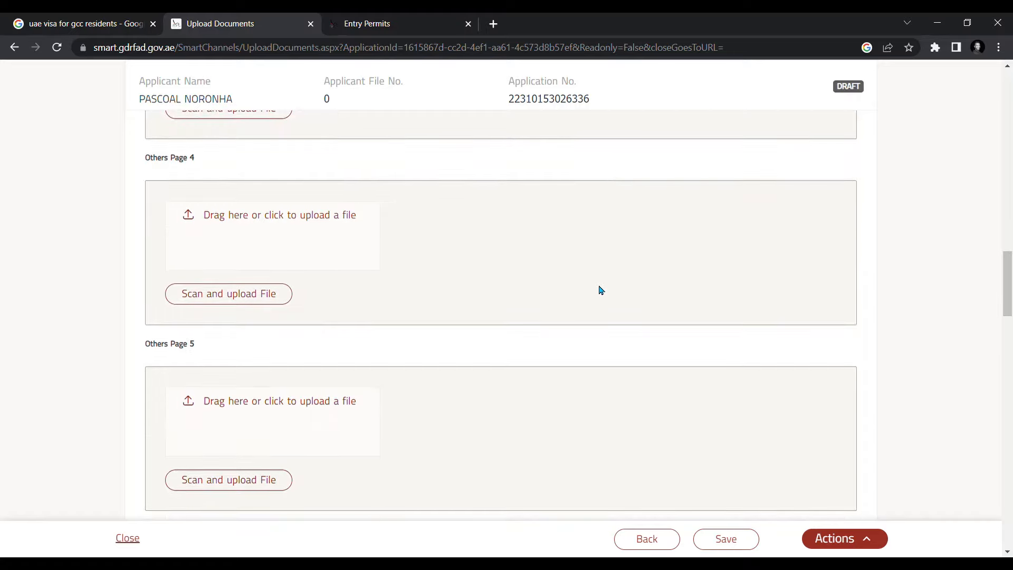
{"action": "scroll", "coordinate": [600, 290], "scroll_direction": "down", "scroll_amount": 3}
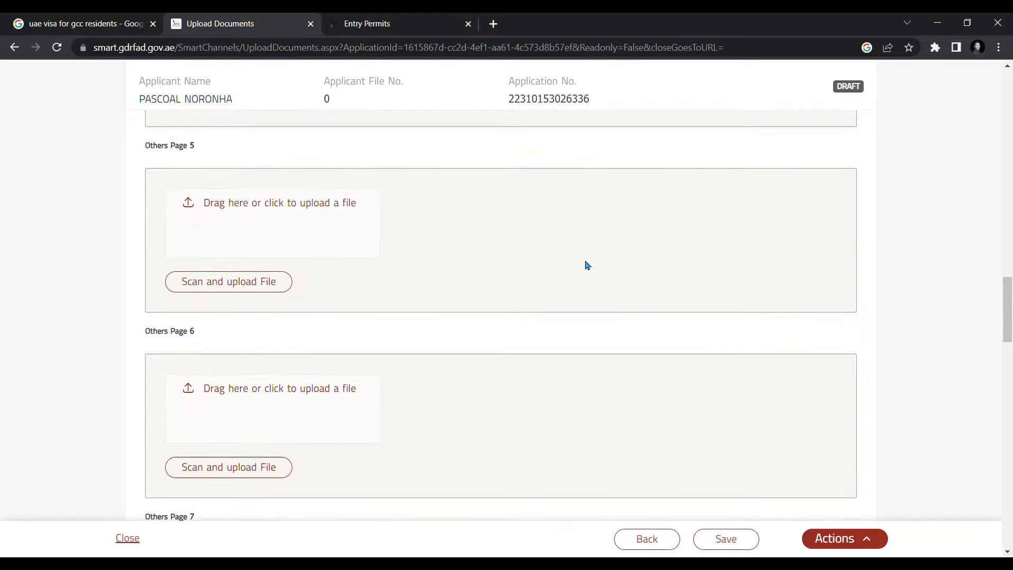
{"action": "scroll", "coordinate": [585, 266], "scroll_direction": "down", "scroll_amount": 4}
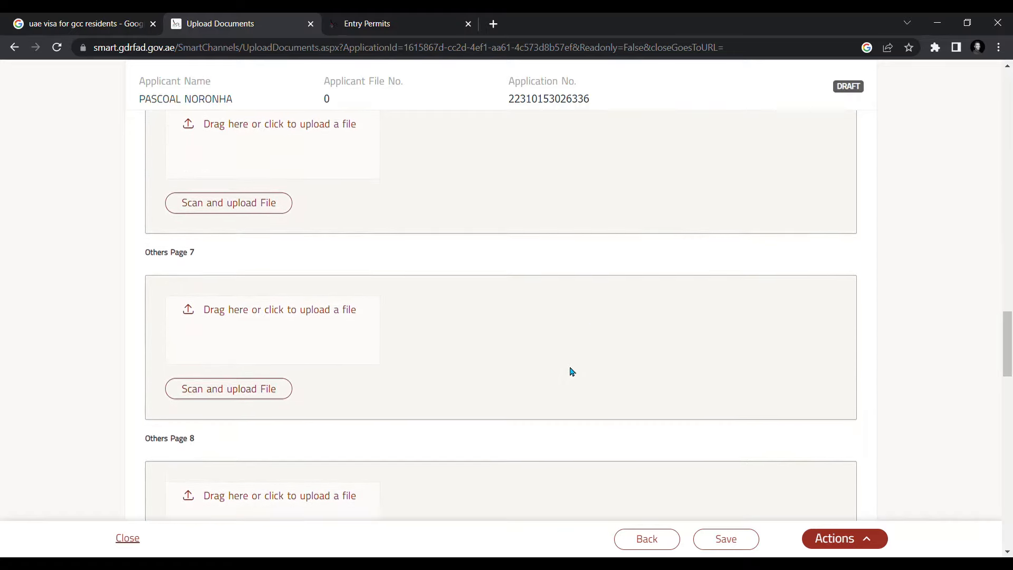
{"action": "scroll", "coordinate": [560, 357], "scroll_direction": "down", "scroll_amount": 2}
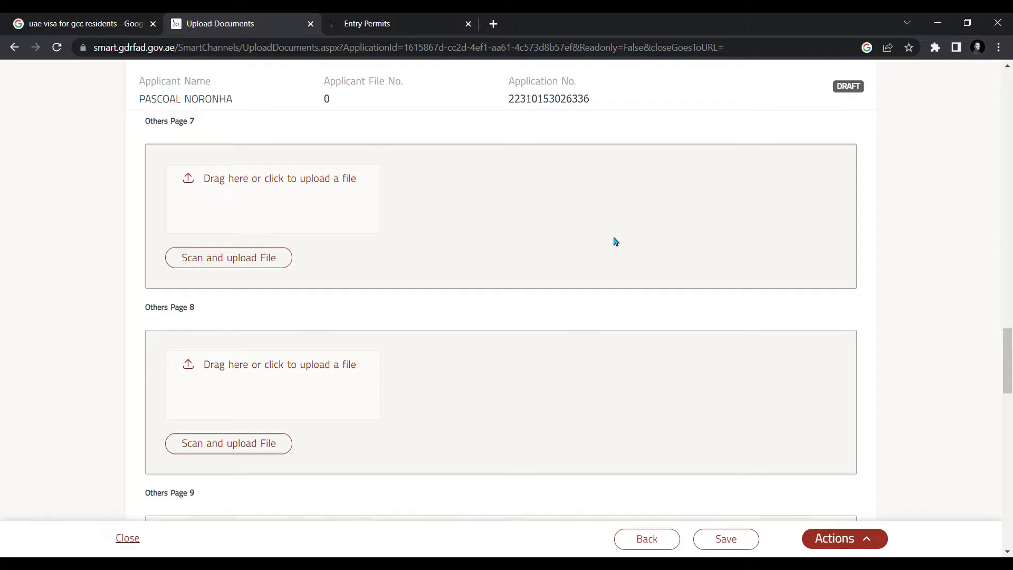
{"action": "scroll", "coordinate": [611, 238], "scroll_direction": "up", "scroll_amount": 5}
{"action": "scroll", "coordinate": [575, 291], "scroll_direction": "down", "scroll_amount": 4}
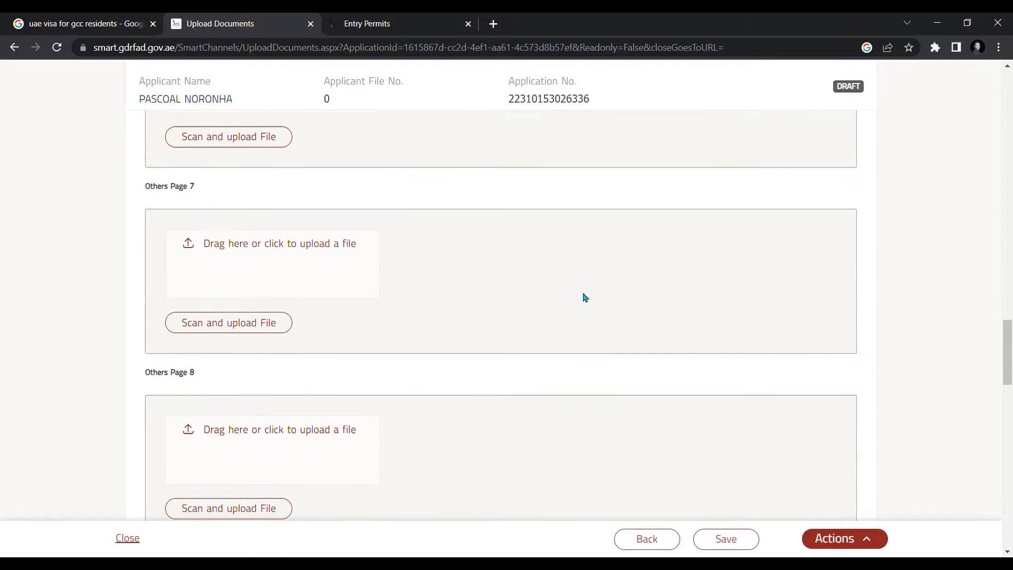
{"action": "scroll", "coordinate": [605, 332], "scroll_direction": "down", "scroll_amount": 3}
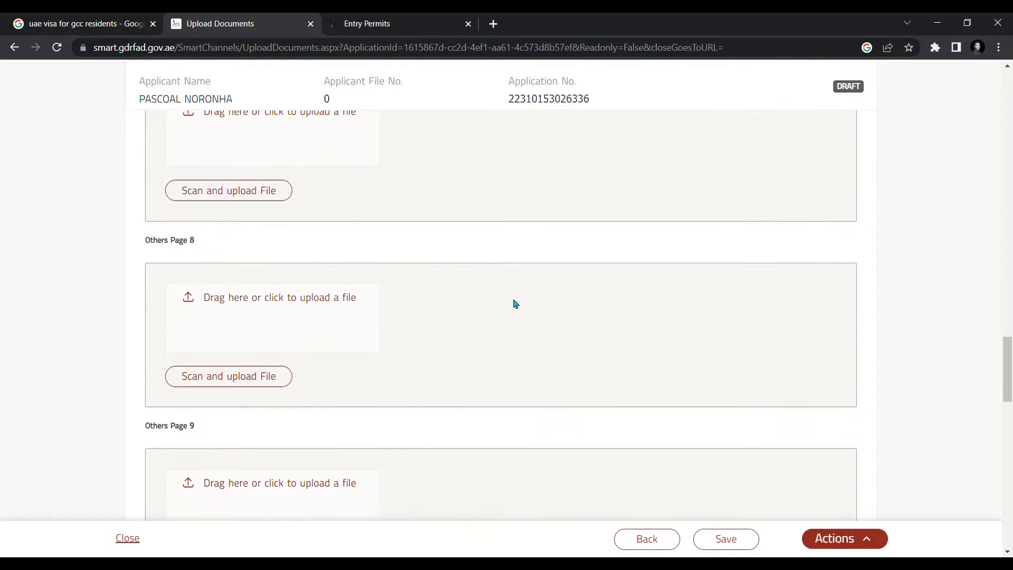
{"action": "scroll", "coordinate": [603, 307], "scroll_direction": "up", "scroll_amount": 4}
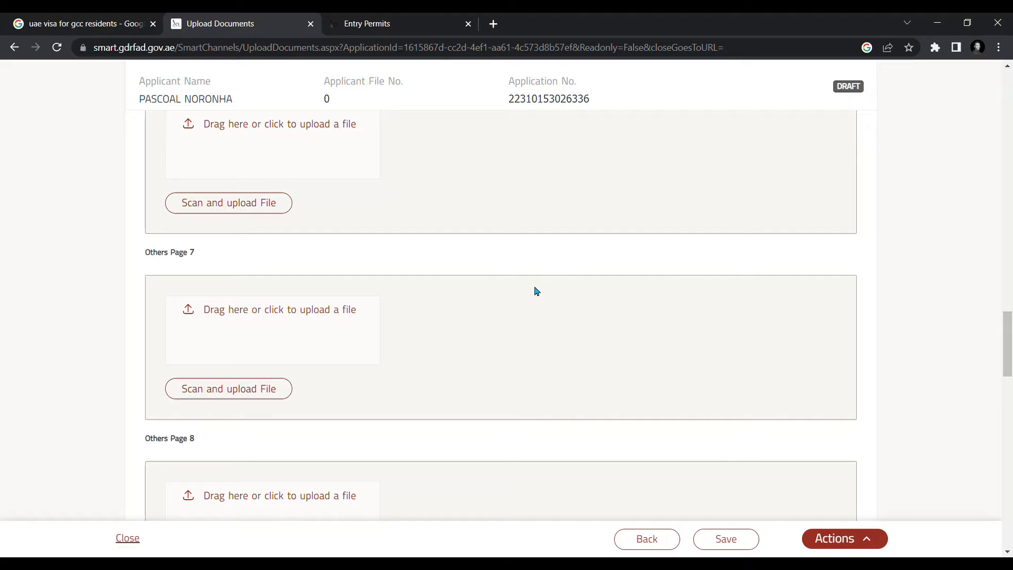
{"action": "scroll", "coordinate": [536, 291], "scroll_direction": "down", "scroll_amount": 3}
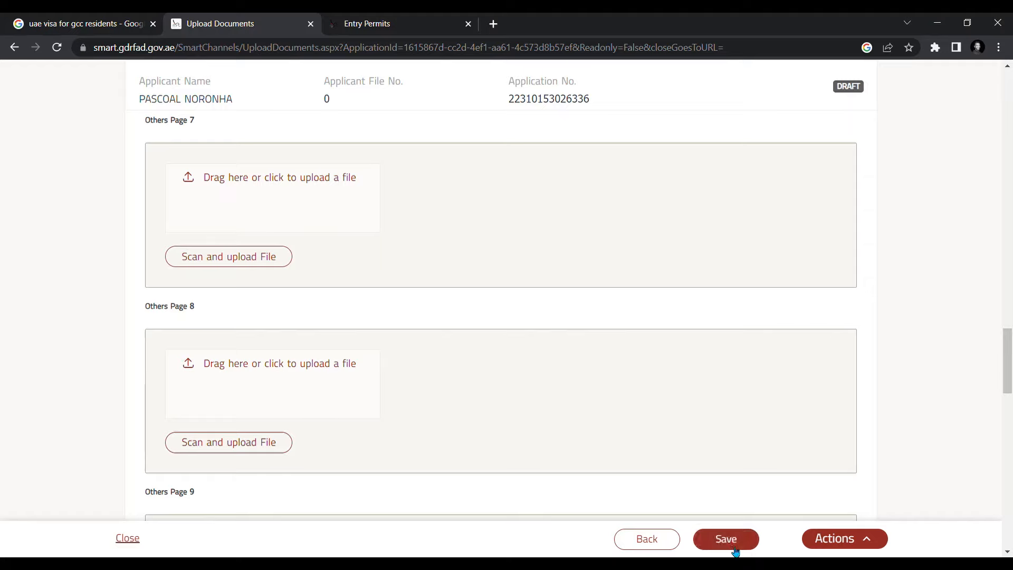
{"action": "scroll", "coordinate": [855, 395], "scroll_direction": "up", "scroll_amount": 10}
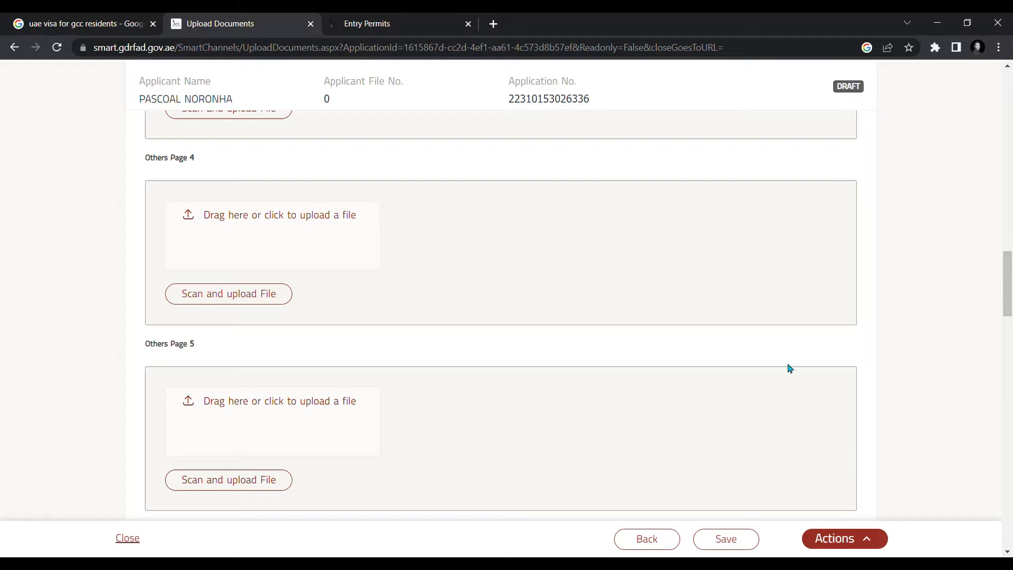
{"action": "scroll", "coordinate": [787, 366], "scroll_direction": "up", "scroll_amount": 20}
- Go to the Dashboard from the account menu, then close the Entry Permits tab
{"action": "left_click", "coordinate": [499, 154]}
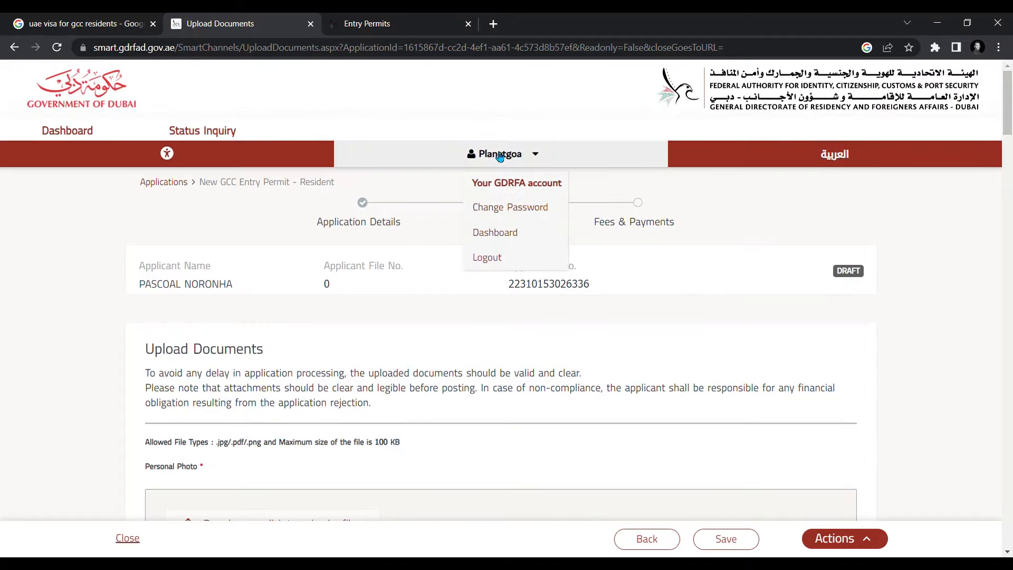
{"action": "left_click", "coordinate": [498, 232]}
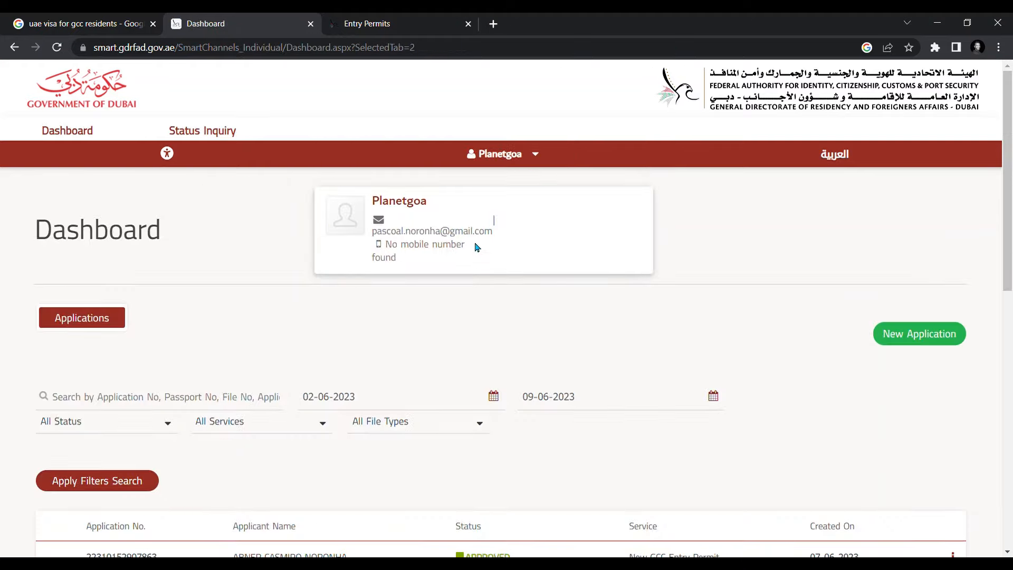
{"action": "left_click", "coordinate": [369, 23]}
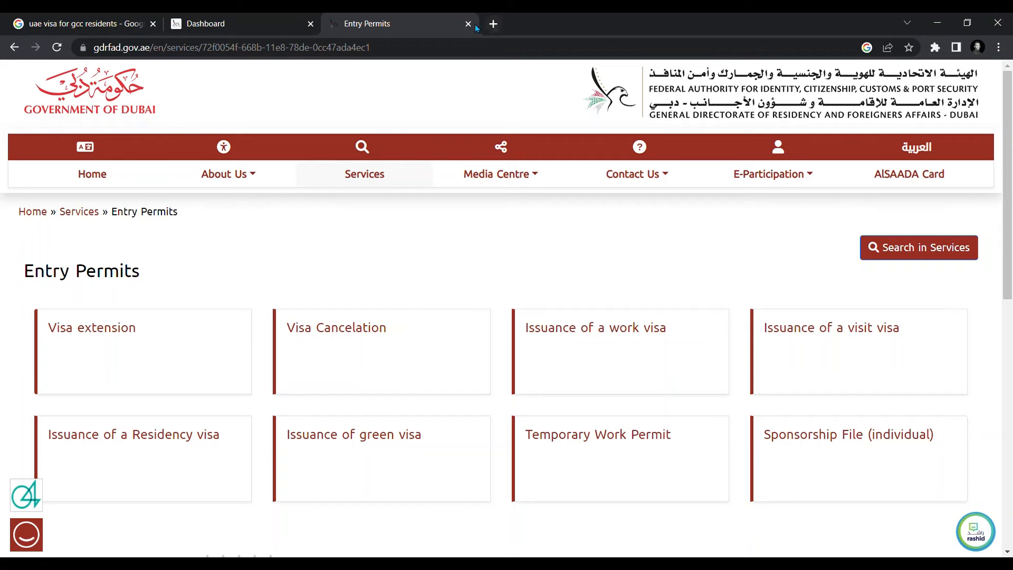
{"action": "left_click", "coordinate": [467, 23]}
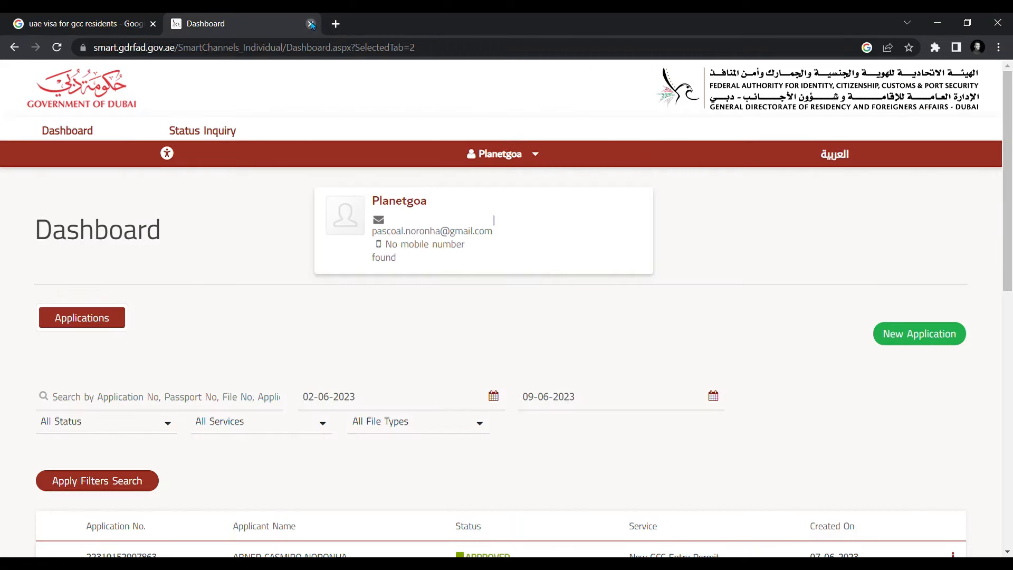
- Close the Dashboard tab to return to the 'uae visa for gcc residents' Google results
{"action": "left_click", "coordinate": [312, 24]}
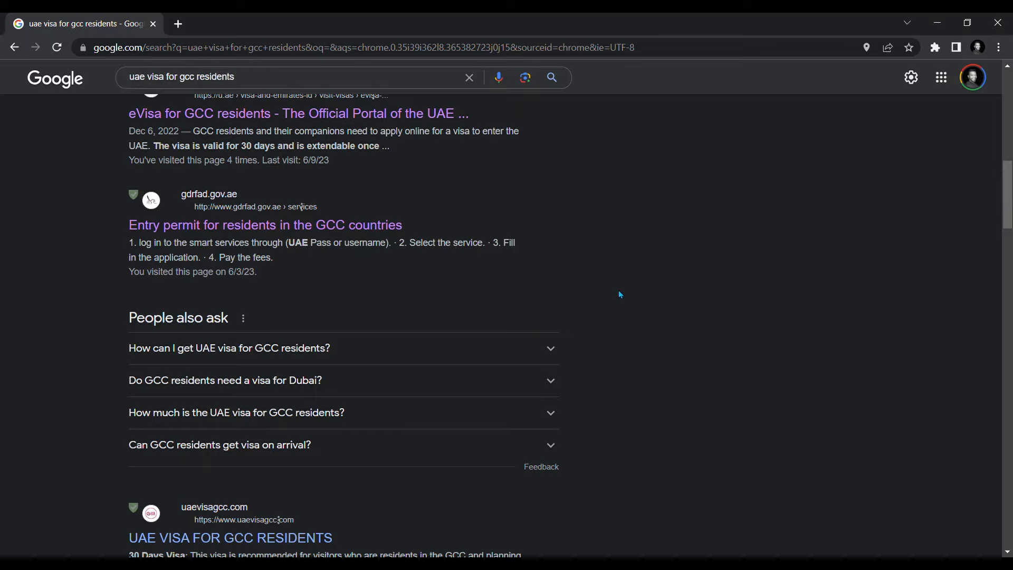
- Open the 'Entry permit for residents in the GCC countries' search result
{"action": "left_click", "coordinate": [241, 225]}
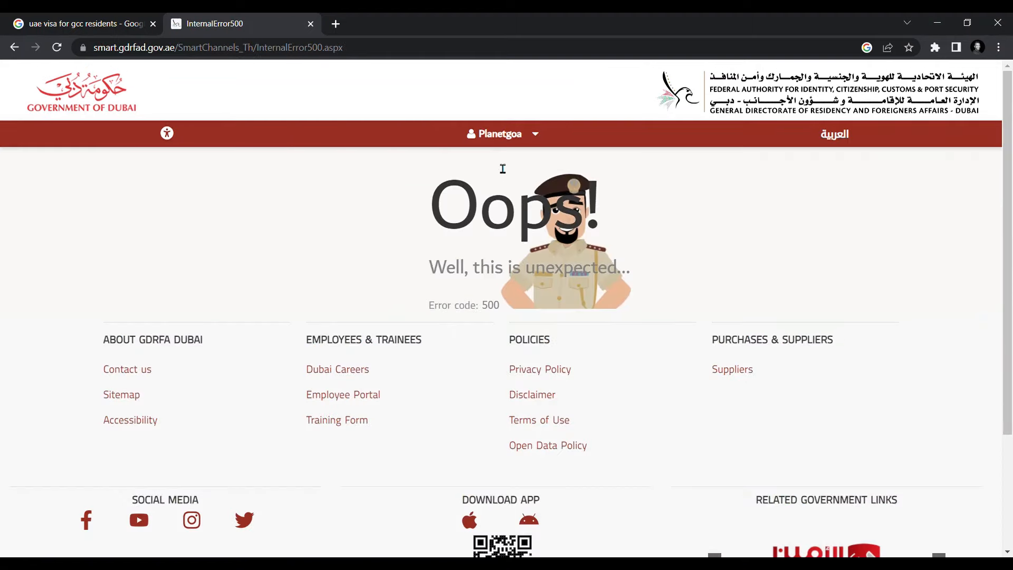
- Return to the account Dashboard via the account menu and start a New Application
{"action": "left_click", "coordinate": [500, 142]}
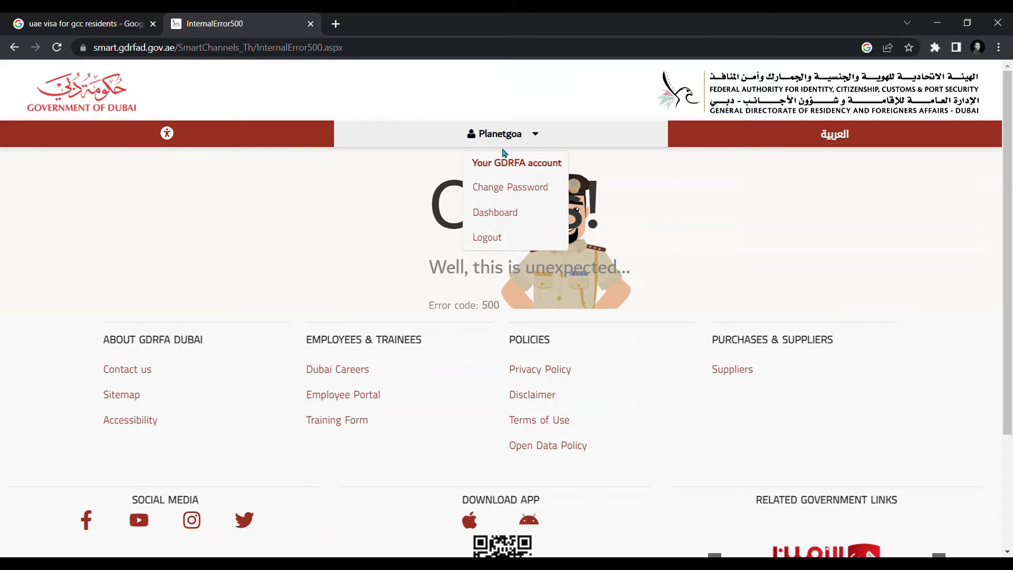
{"action": "left_click", "coordinate": [495, 213]}
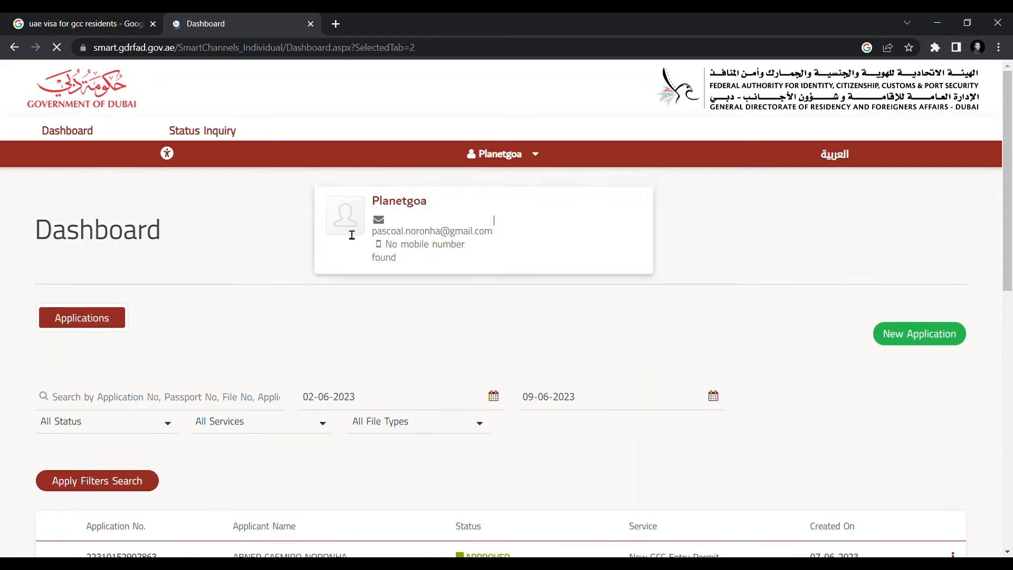
{"action": "left_click", "coordinate": [899, 337]}
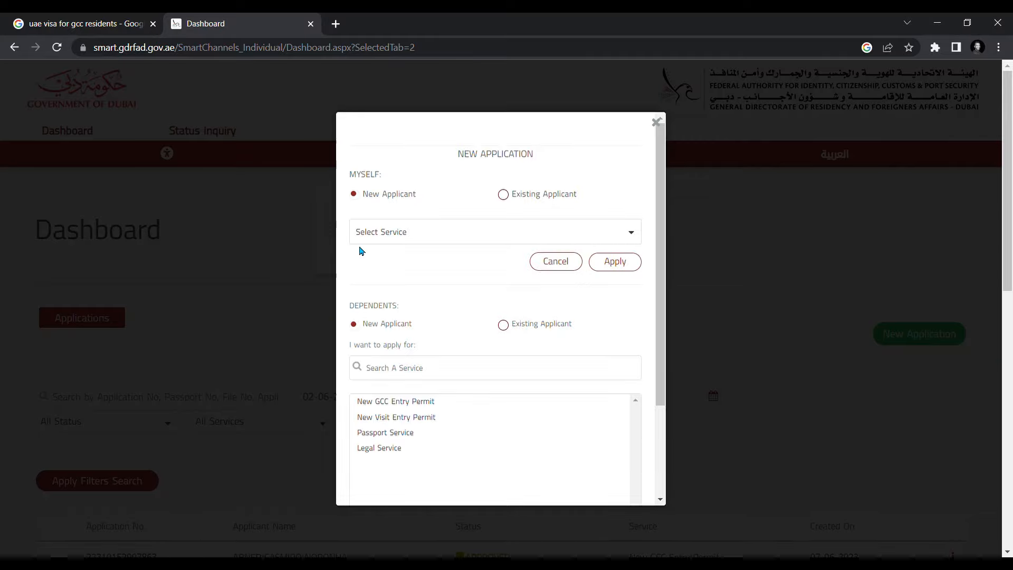
- Choose New GCC Entry Permit as the service for myself and apply
{"action": "left_click", "coordinate": [445, 236]}
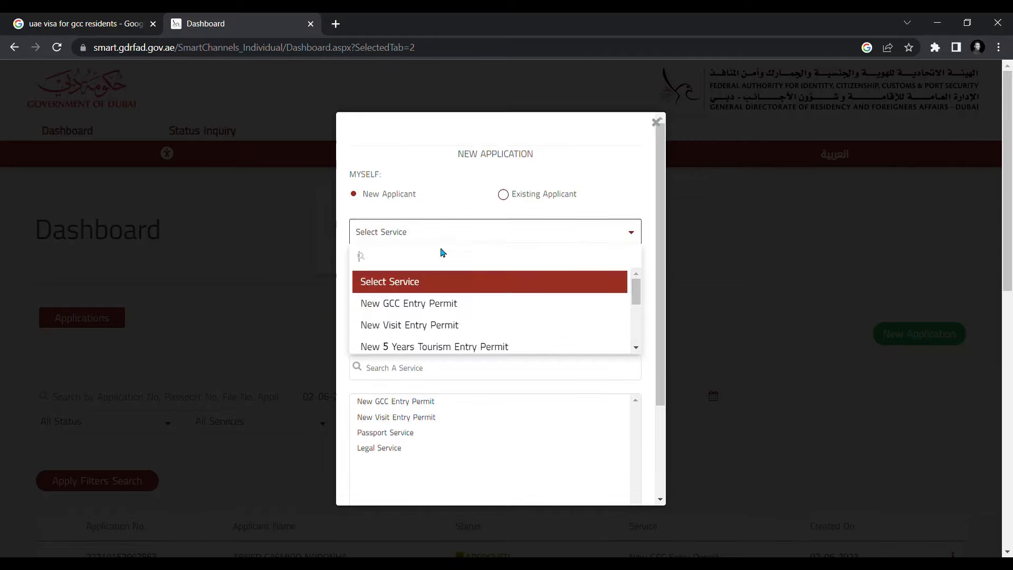
{"action": "left_click", "coordinate": [425, 303]}
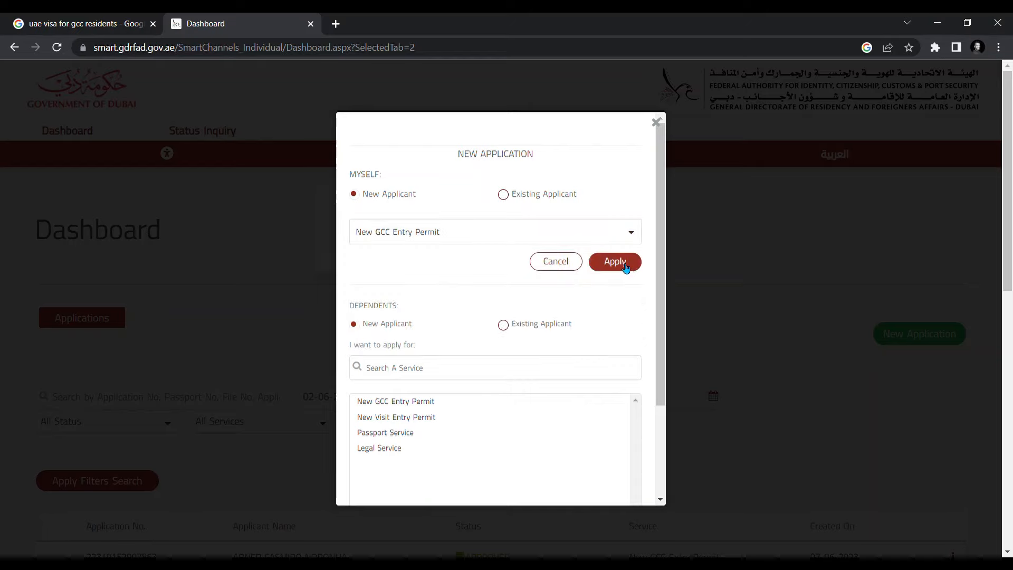
{"action": "left_click", "coordinate": [615, 262]}
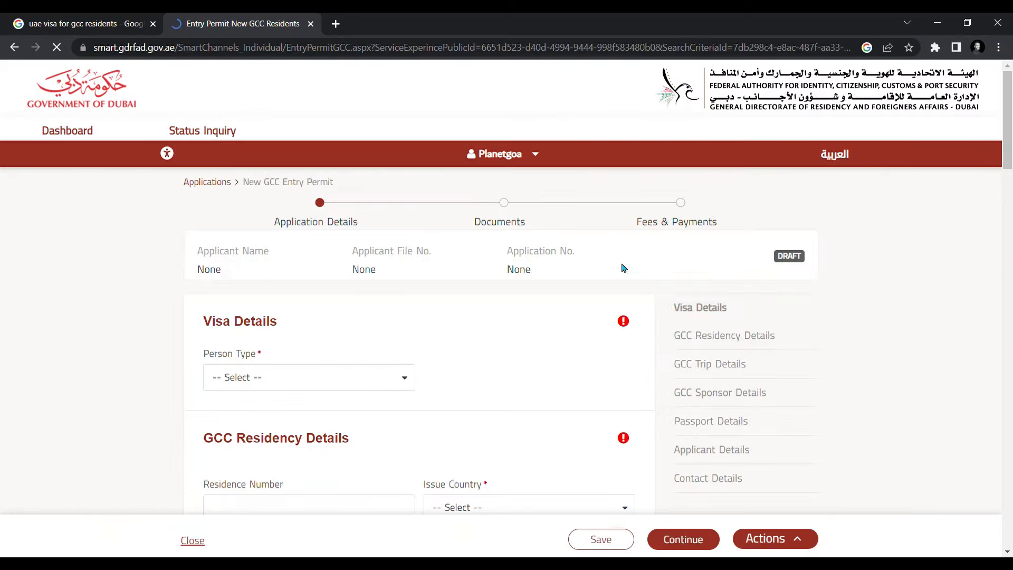
- Set Person Type to GCC Residents on the new draft form
{"action": "scroll", "coordinate": [588, 244], "scroll_direction": "down", "scroll_amount": 2}
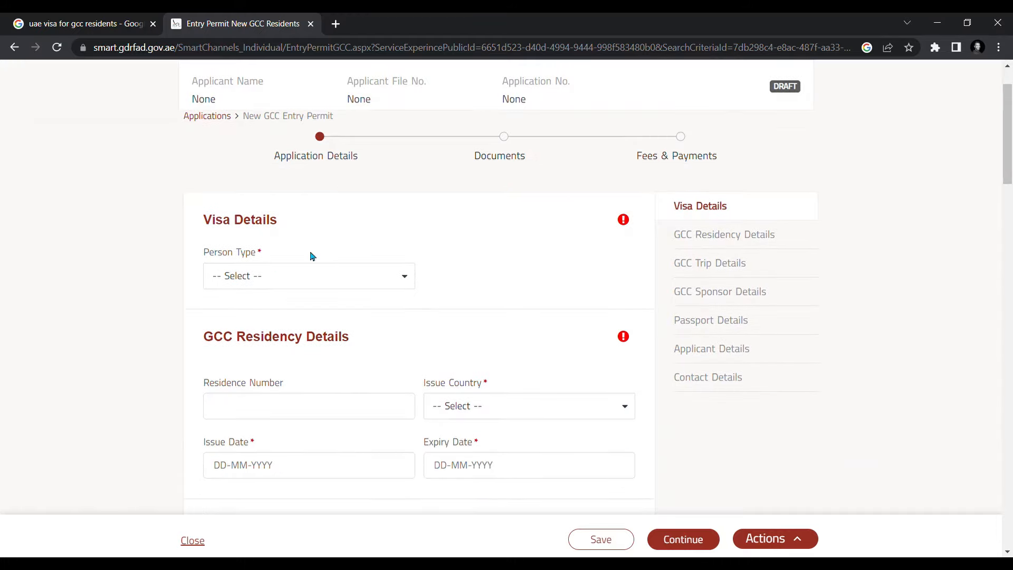
{"action": "left_click", "coordinate": [295, 284]}
{"action": "left_click", "coordinate": [251, 376]}
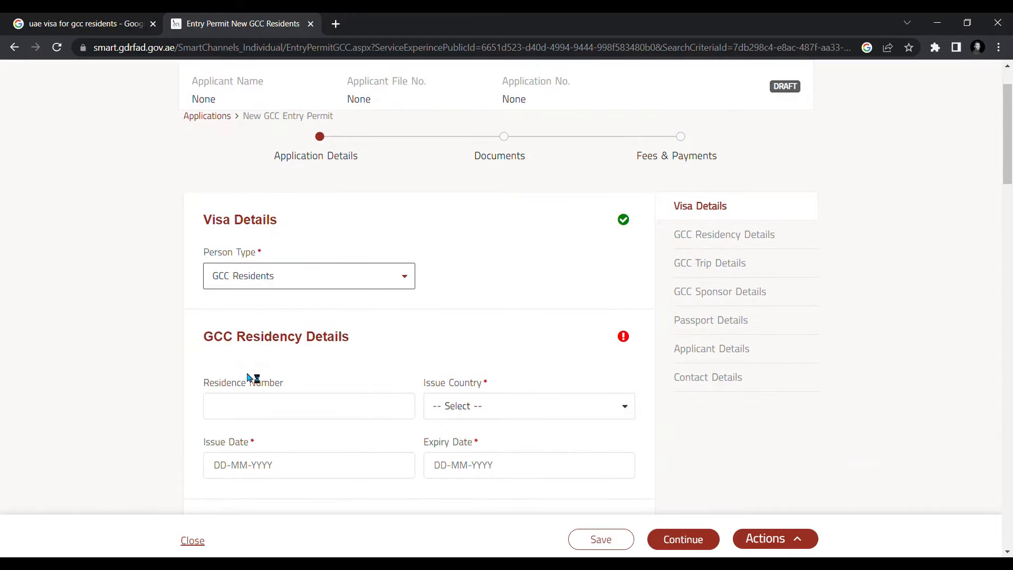
{"action": "left_click", "coordinate": [308, 281]}
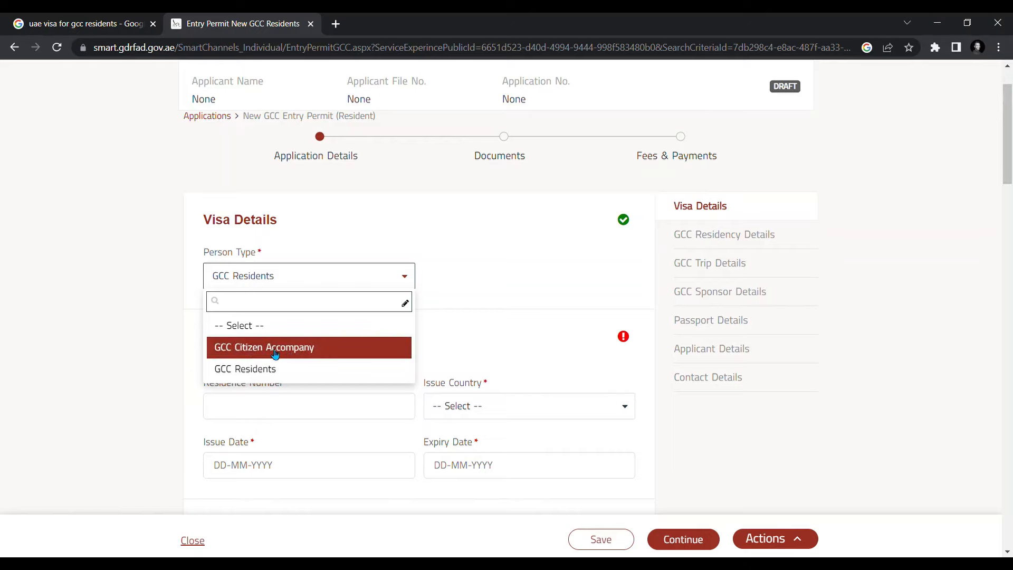
{"action": "left_click", "coordinate": [248, 369]}
{"action": "scroll", "coordinate": [351, 296], "scroll_direction": "down", "scroll_amount": 6}
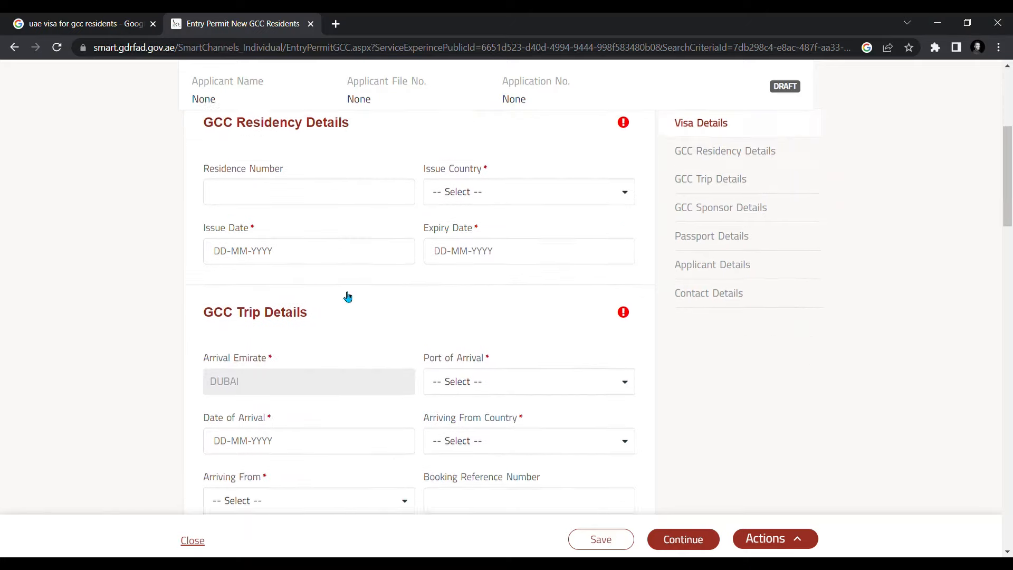
- Set the GCC sponsor Type to GCC Resident under GCC Sponsor Details
{"action": "scroll", "coordinate": [348, 296], "scroll_direction": "down", "scroll_amount": 6}
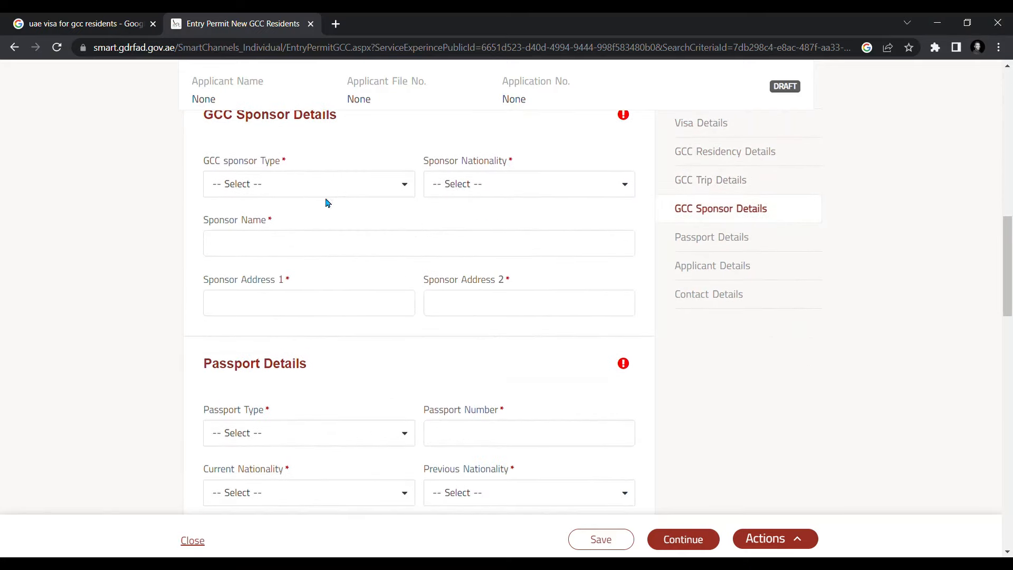
{"action": "left_click", "coordinate": [237, 185]}
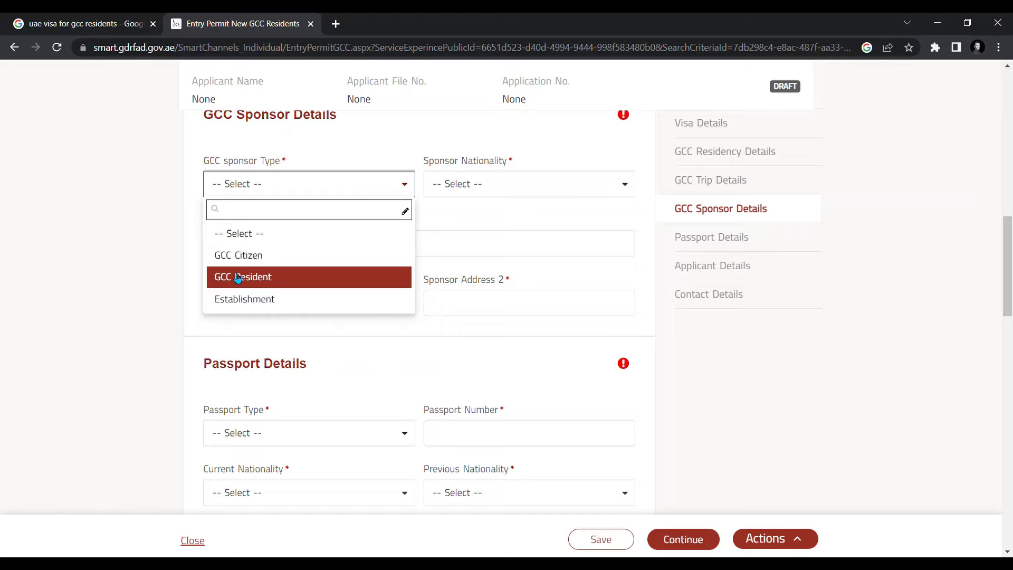
{"action": "left_click", "coordinate": [238, 278]}
{"action": "left_click", "coordinate": [480, 194]}
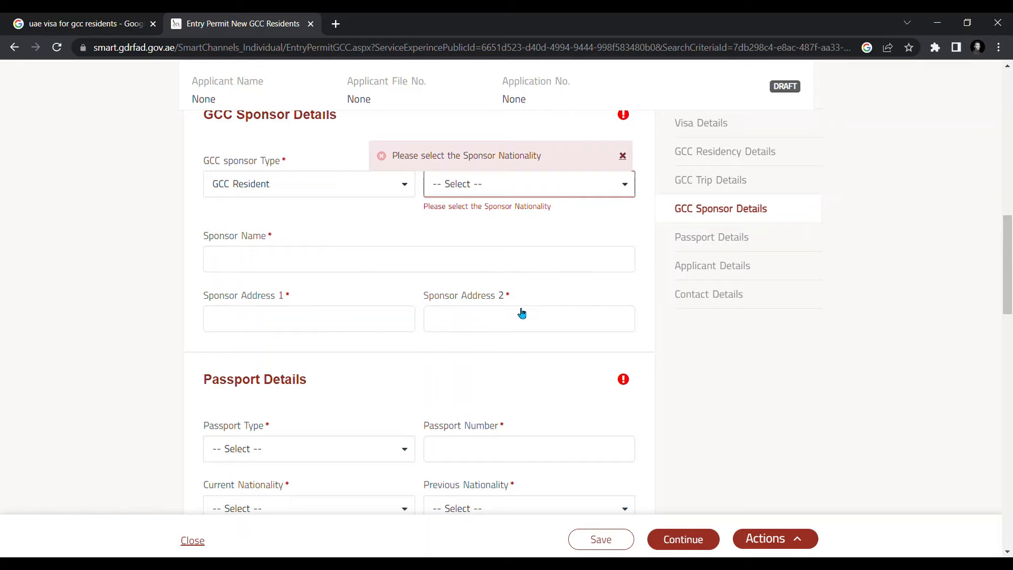
{"action": "scroll", "coordinate": [563, 312], "scroll_direction": "down", "scroll_amount": 2}
{"action": "scroll", "coordinate": [563, 312], "scroll_direction": "down", "scroll_amount": 11}
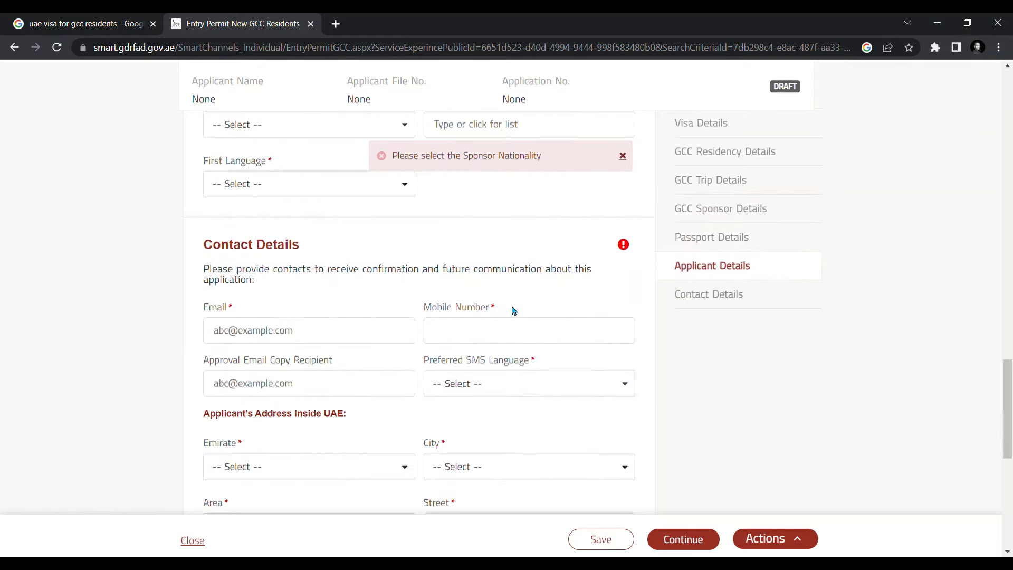
{"action": "scroll", "coordinate": [510, 296], "scroll_direction": "up", "scroll_amount": 4}
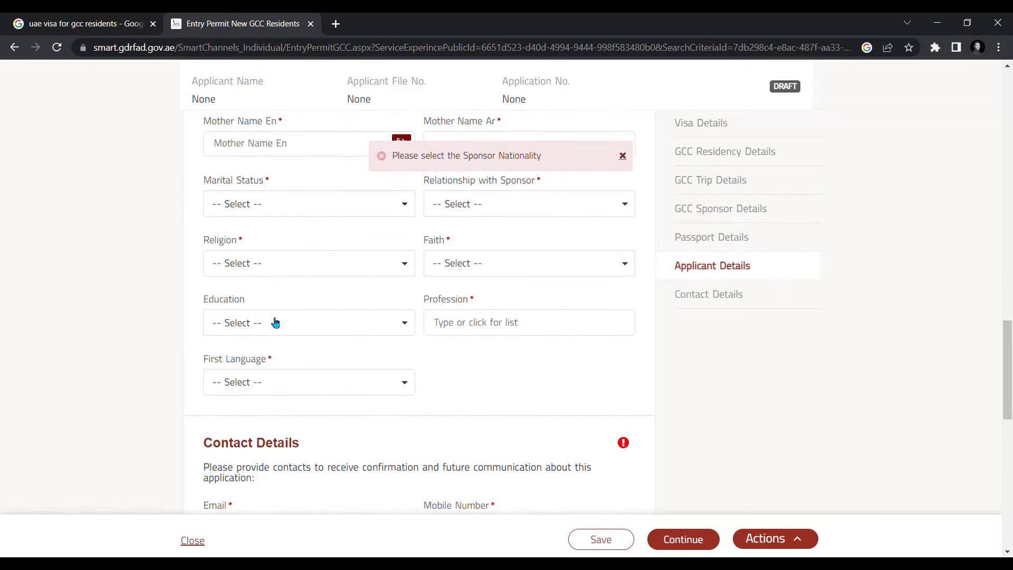
{"action": "scroll", "coordinate": [304, 292], "scroll_direction": "up", "scroll_amount": 4}
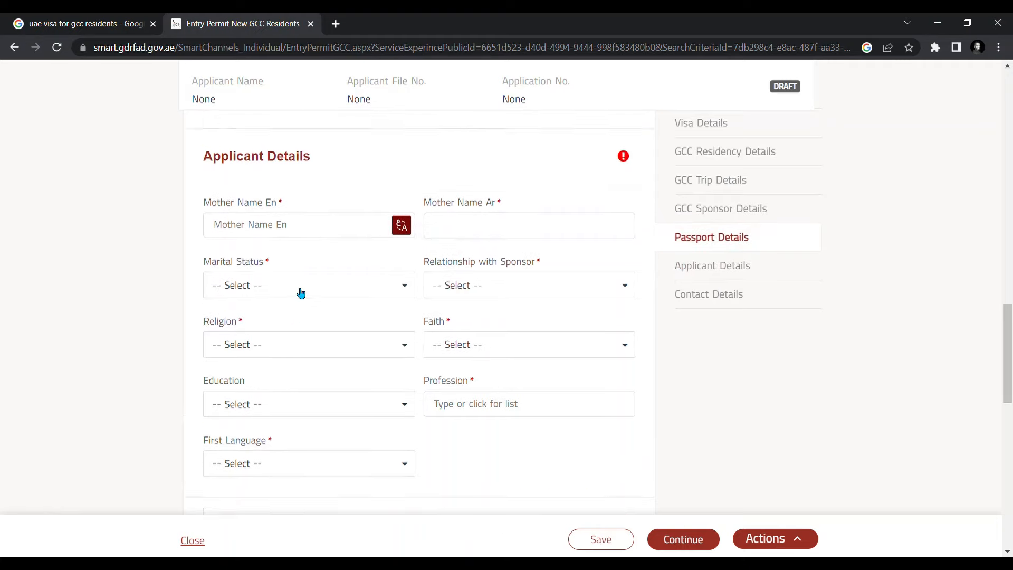
{"action": "scroll", "coordinate": [350, 294], "scroll_direction": "down", "scroll_amount": 3}
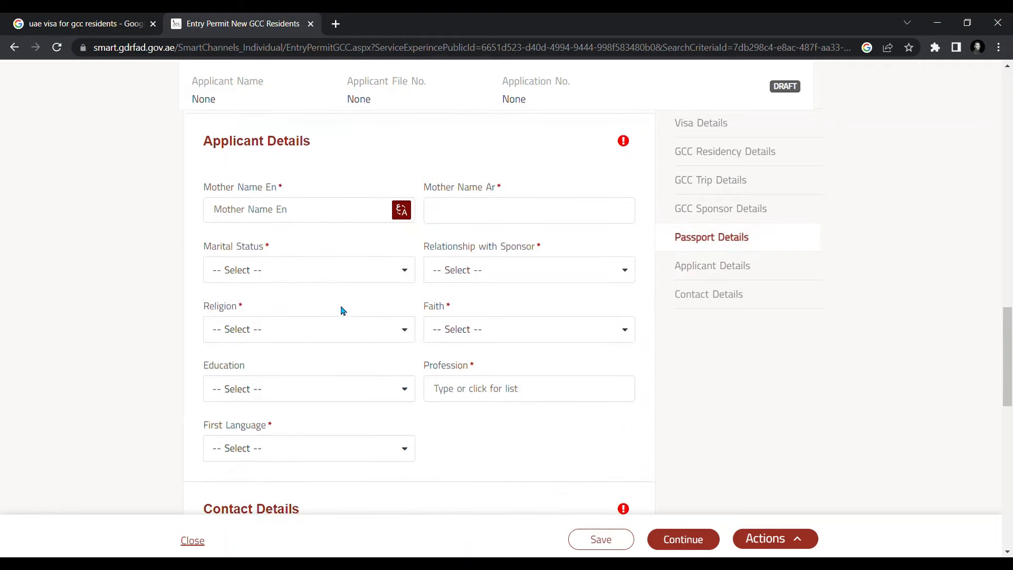
- Set Education to GENERAL PRIMARY SCH by searching 'primary'
{"action": "left_click", "coordinate": [257, 389]}
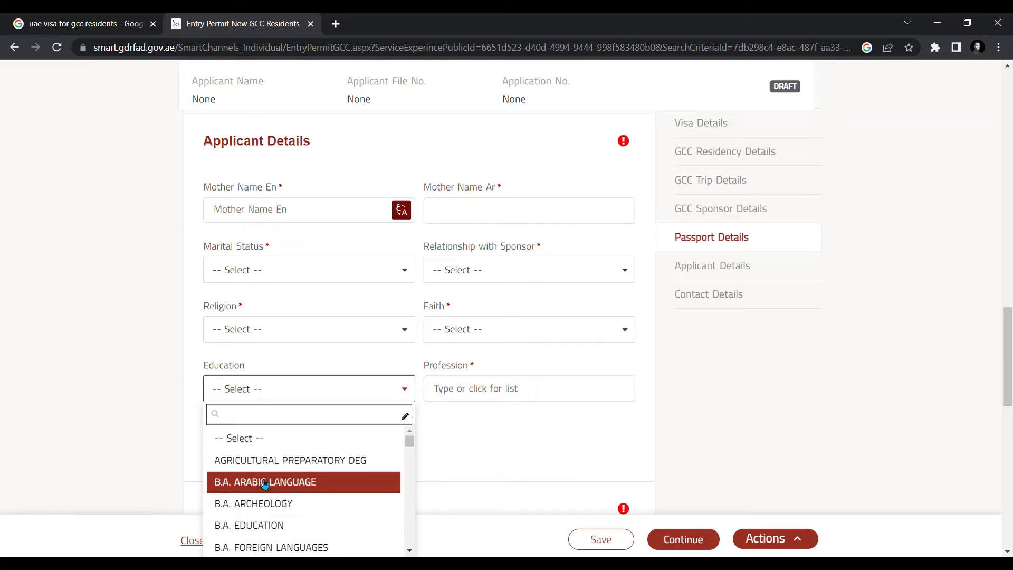
{"action": "type", "text": "p"}
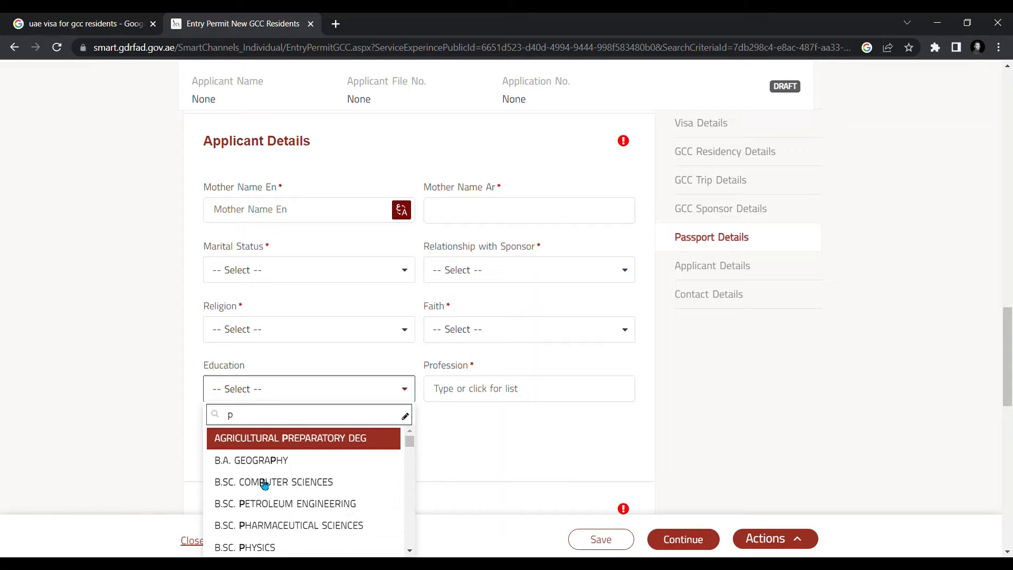
{"action": "type", "text": "r"}
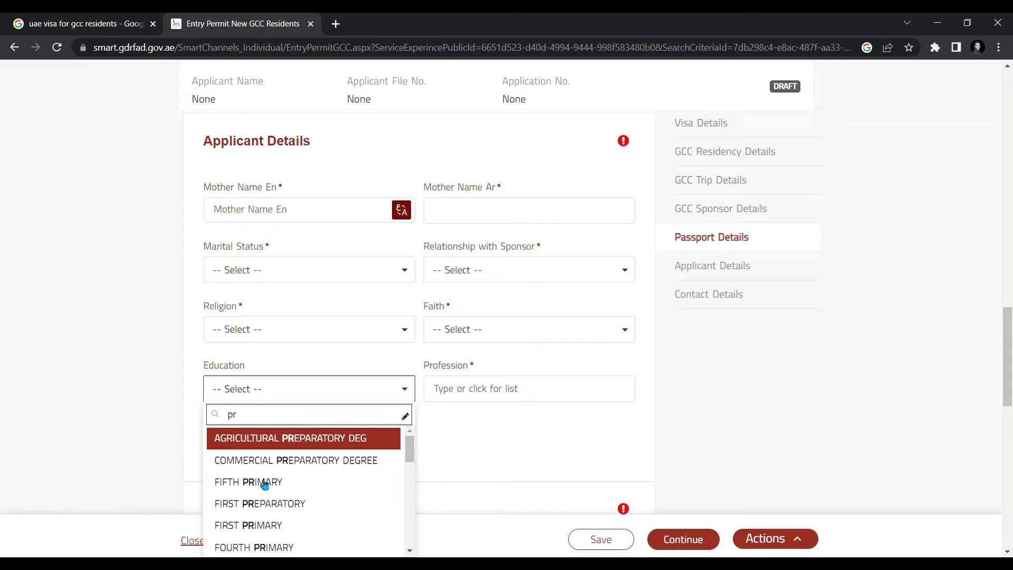
{"action": "type", "text": "imary"}
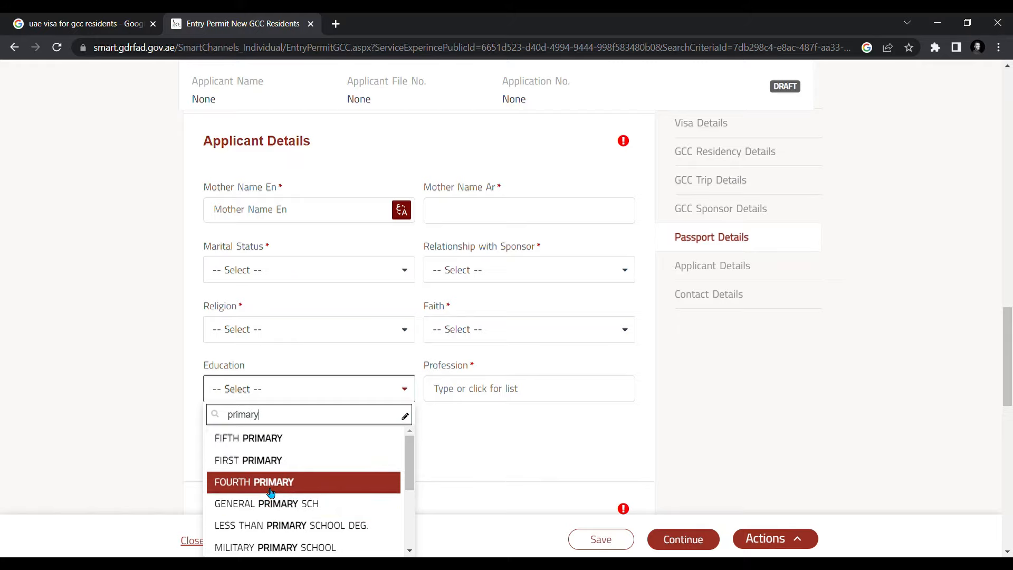
{"action": "left_click", "coordinate": [269, 504]}
- Set Profession to STUDENT / NOT ALLOWED TO WORK by searching 'stu'
{"action": "left_click", "coordinate": [484, 392]}
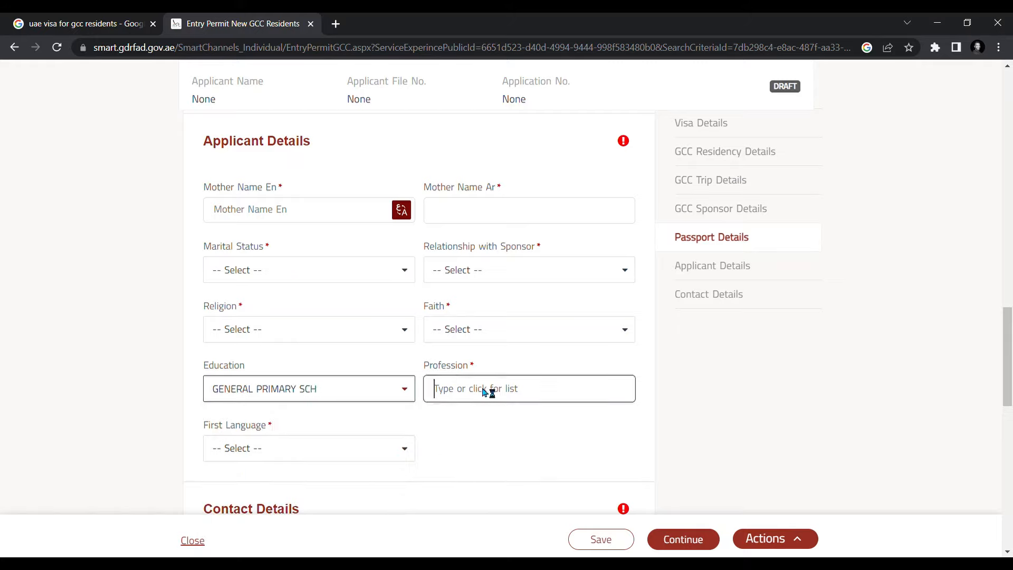
{"action": "type", "text": "stu"}
{"action": "left_click", "coordinate": [547, 412]}
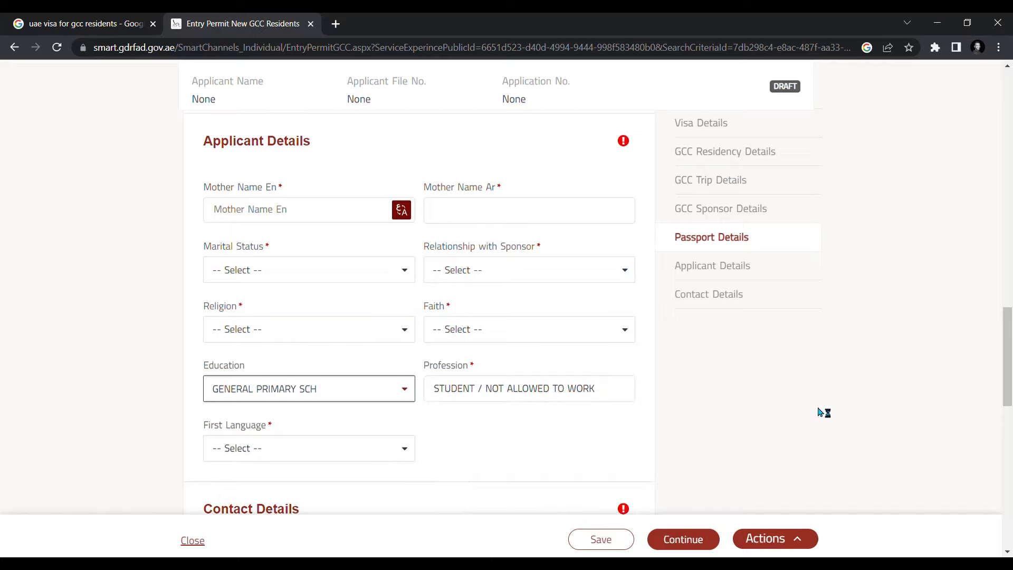
{"action": "scroll", "coordinate": [846, 413], "scroll_direction": "up", "scroll_amount": 1}
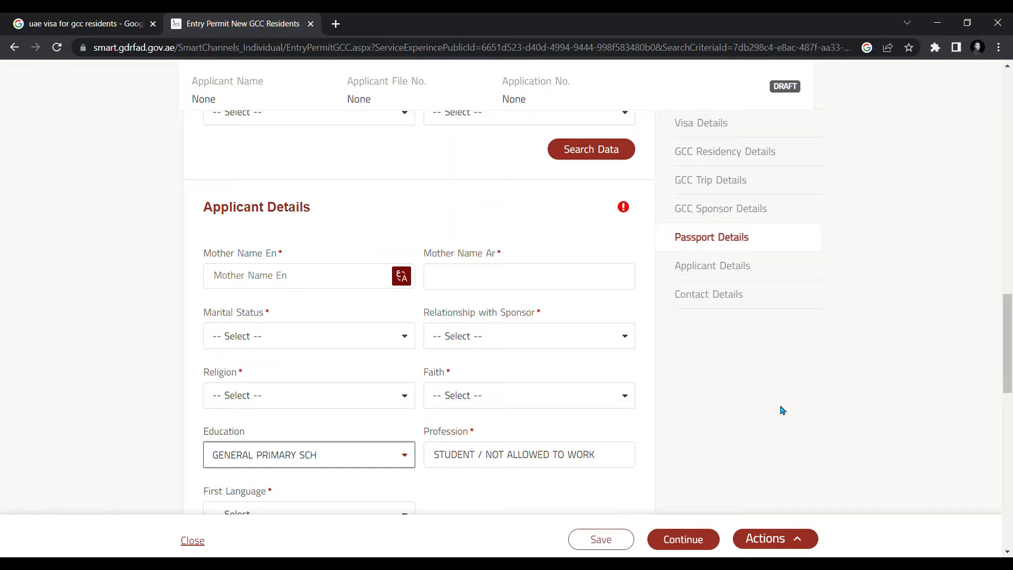
{"action": "scroll", "coordinate": [776, 407], "scroll_direction": "up", "scroll_amount": 2}
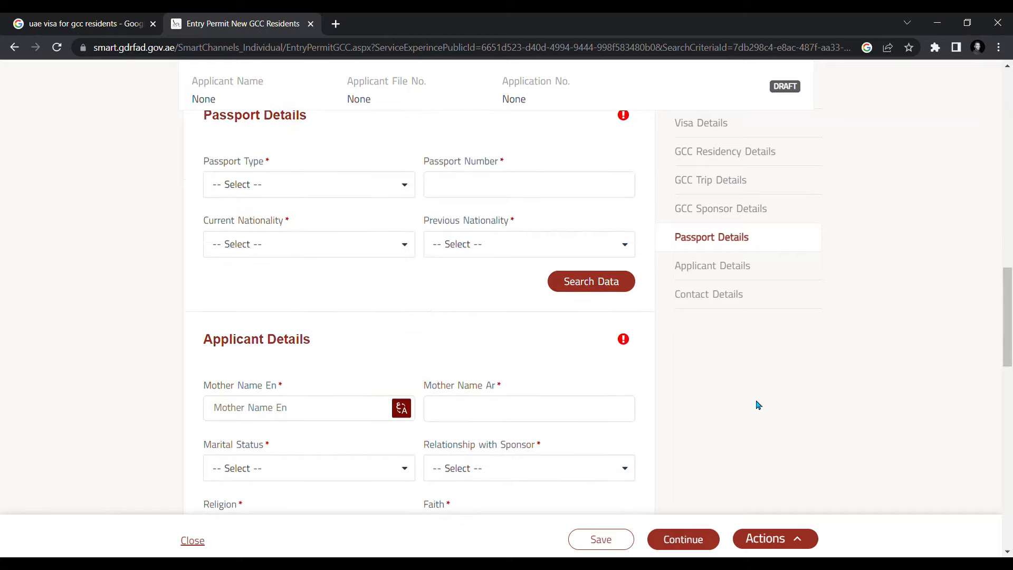
{"action": "scroll", "coordinate": [757, 405], "scroll_direction": "down", "scroll_amount": 4}
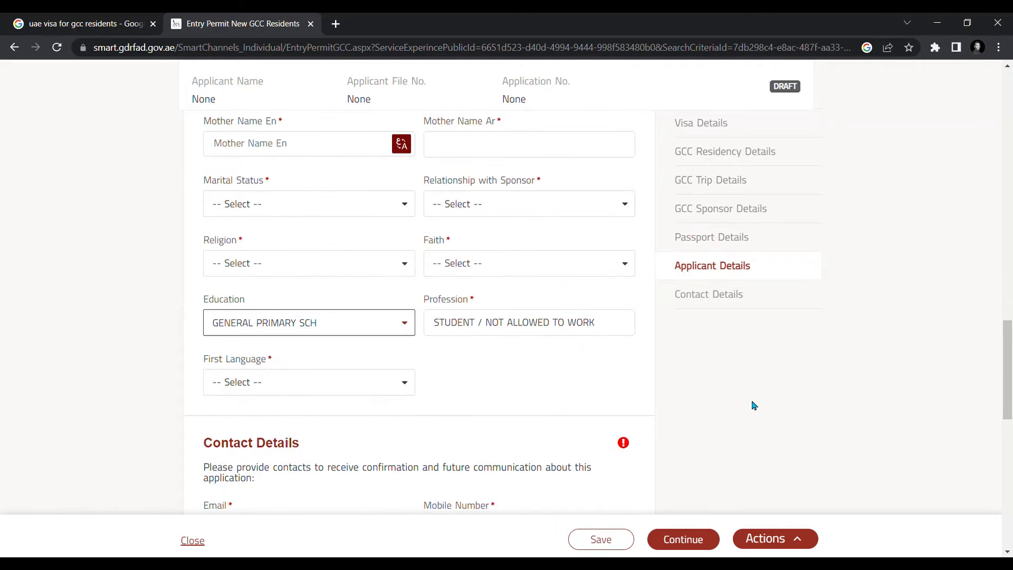
{"action": "scroll", "coordinate": [754, 406], "scroll_direction": "up", "scroll_amount": 15}
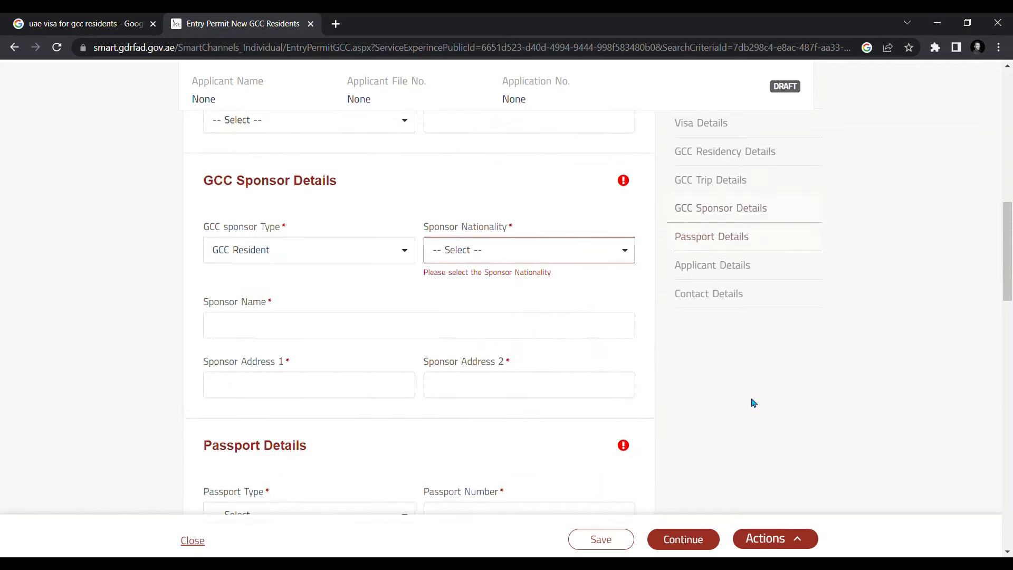
{"action": "scroll", "coordinate": [753, 402], "scroll_direction": "up", "scroll_amount": 5}
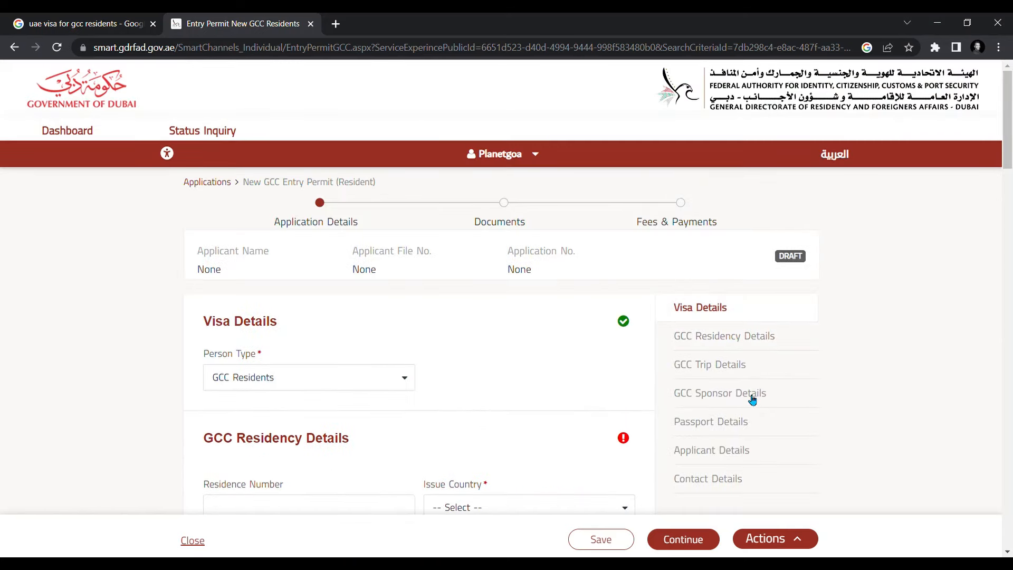